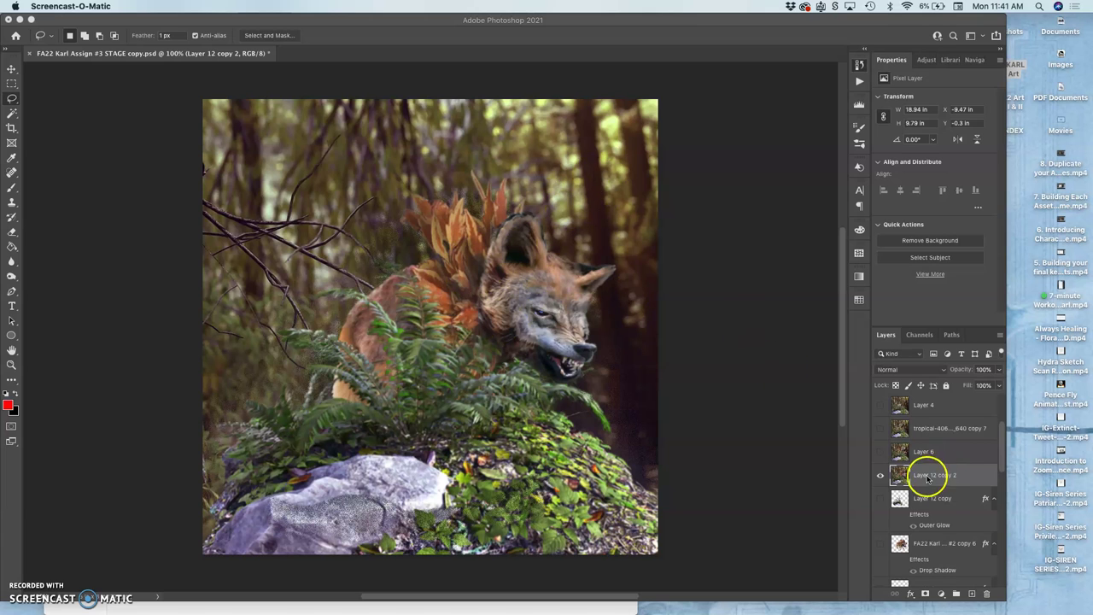
Step: Toggle the Layer 6 leaping wolf and howling wolf frames on and off to compare poses
{"action": "left_click", "coordinate": [880, 455]}
{"action": "left_click", "coordinate": [880, 455]}
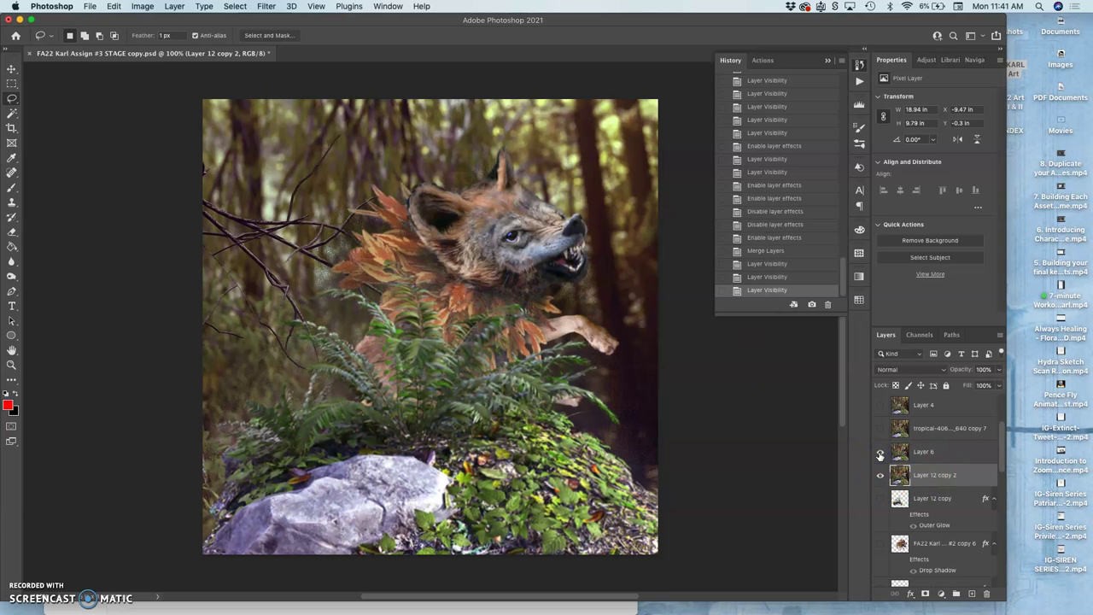
{"action": "left_click", "coordinate": [880, 455]}
{"action": "left_click", "coordinate": [880, 454]}
{"action": "left_click", "coordinate": [880, 455]}
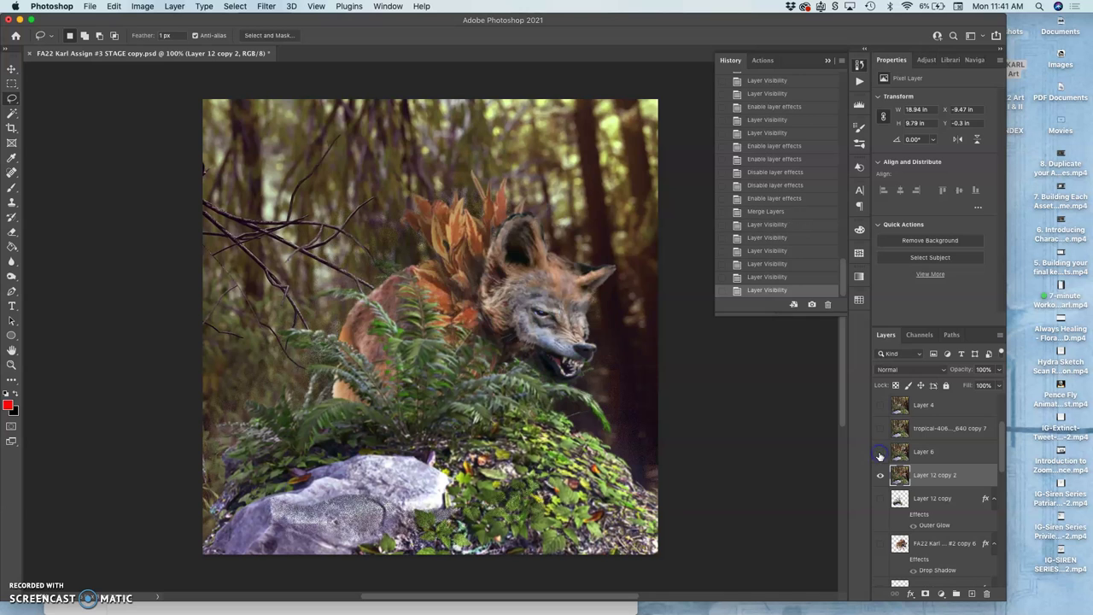
{"action": "left_click", "coordinate": [880, 436]}
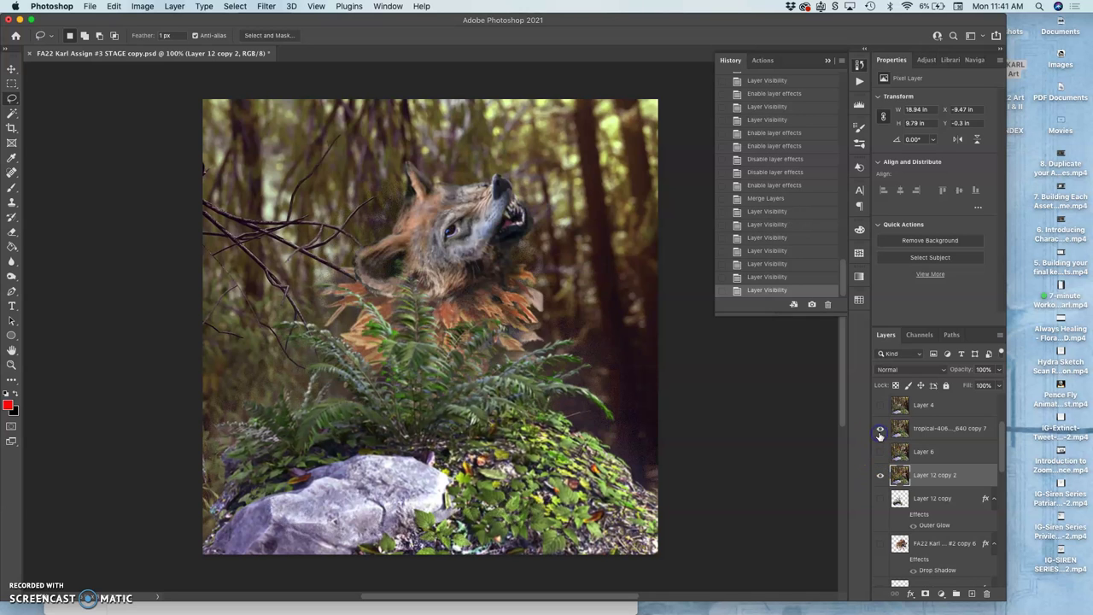
{"action": "left_click", "coordinate": [880, 435]}
{"action": "left_click", "coordinate": [880, 436]}
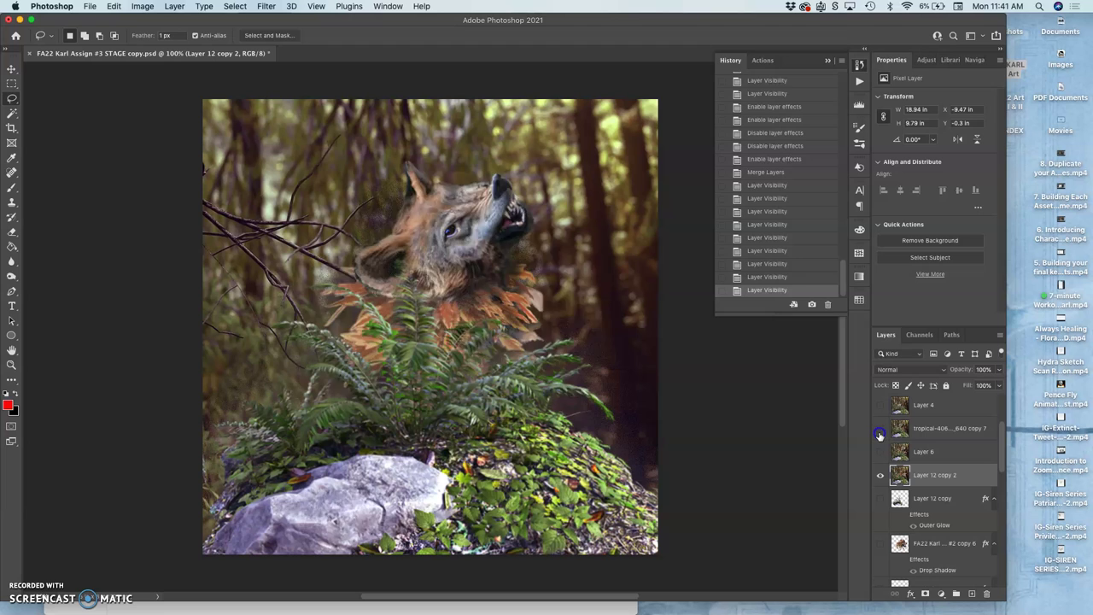
{"action": "left_click", "coordinate": [880, 435]}
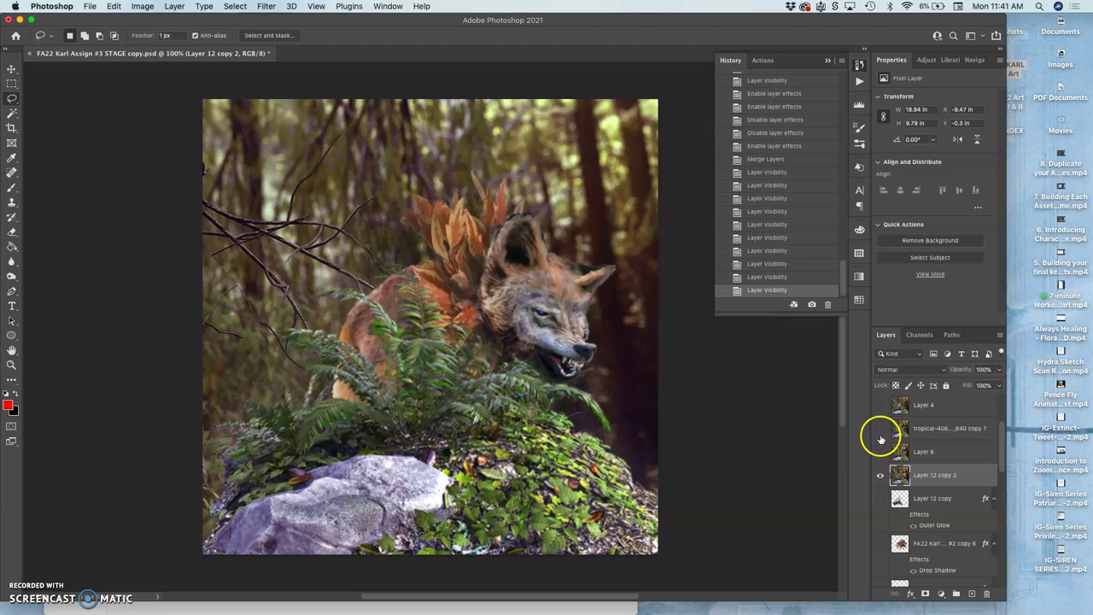
Step: Compare the Layer 4, howling and Layer 6 frames, ending back on the crouching wolf
{"action": "left_click", "coordinate": [879, 408]}
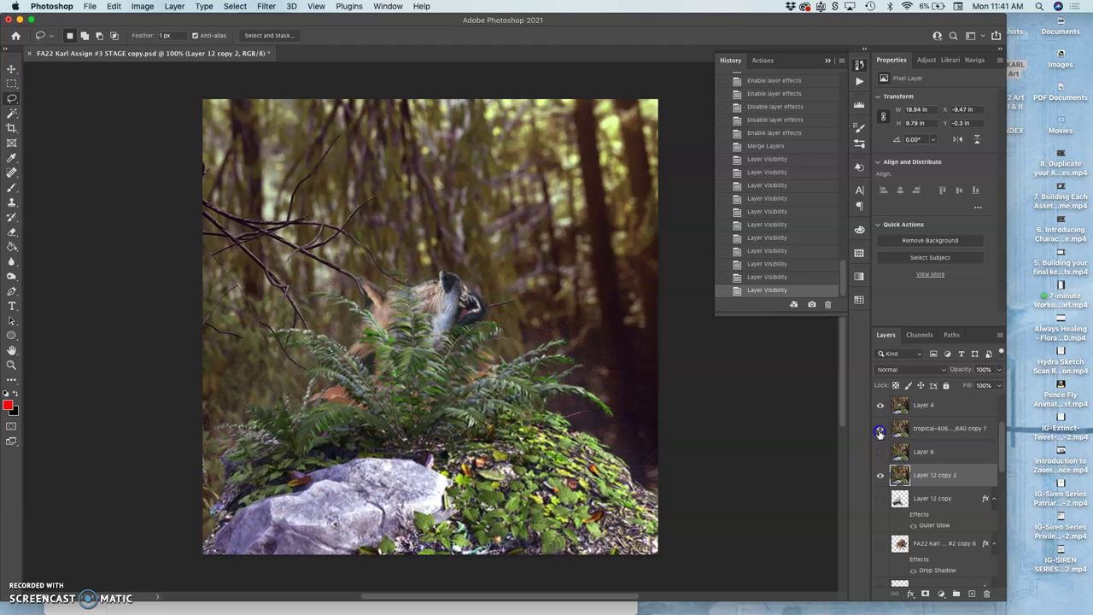
{"action": "left_click", "coordinate": [880, 408]}
{"action": "left_click", "coordinate": [881, 431]}
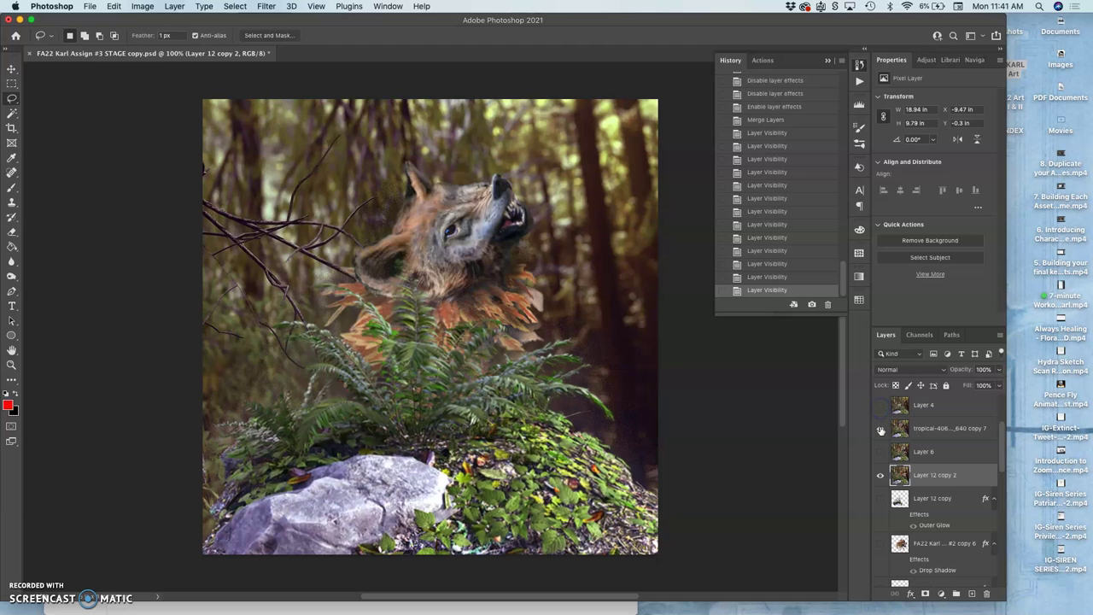
{"action": "left_click", "coordinate": [881, 452]}
{"action": "left_click", "coordinate": [881, 433]}
{"action": "left_click", "coordinate": [882, 460]}
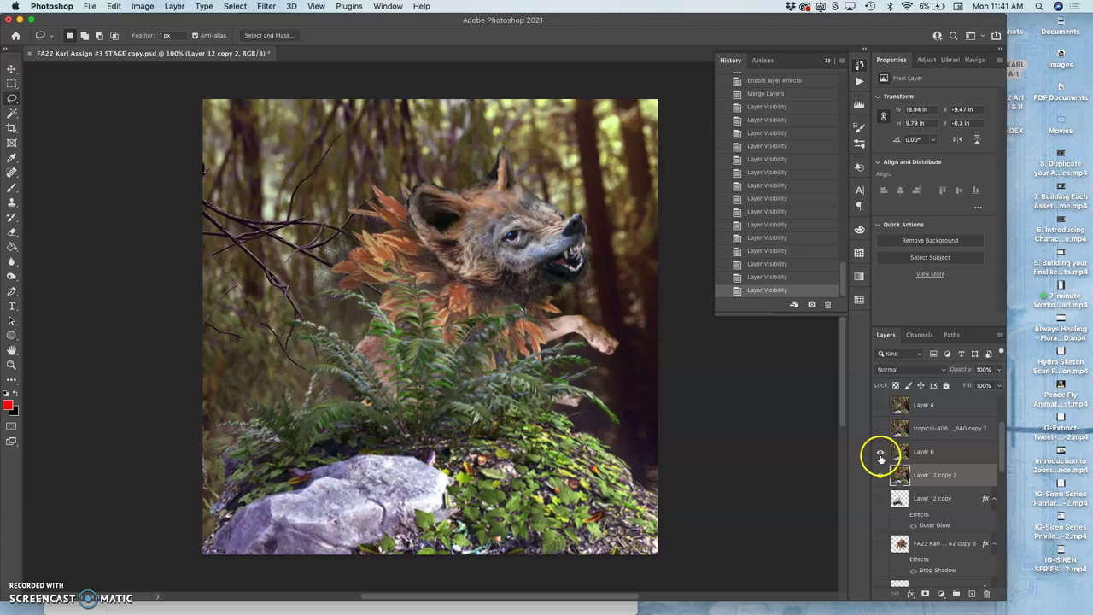
{"action": "left_click", "coordinate": [881, 456]}
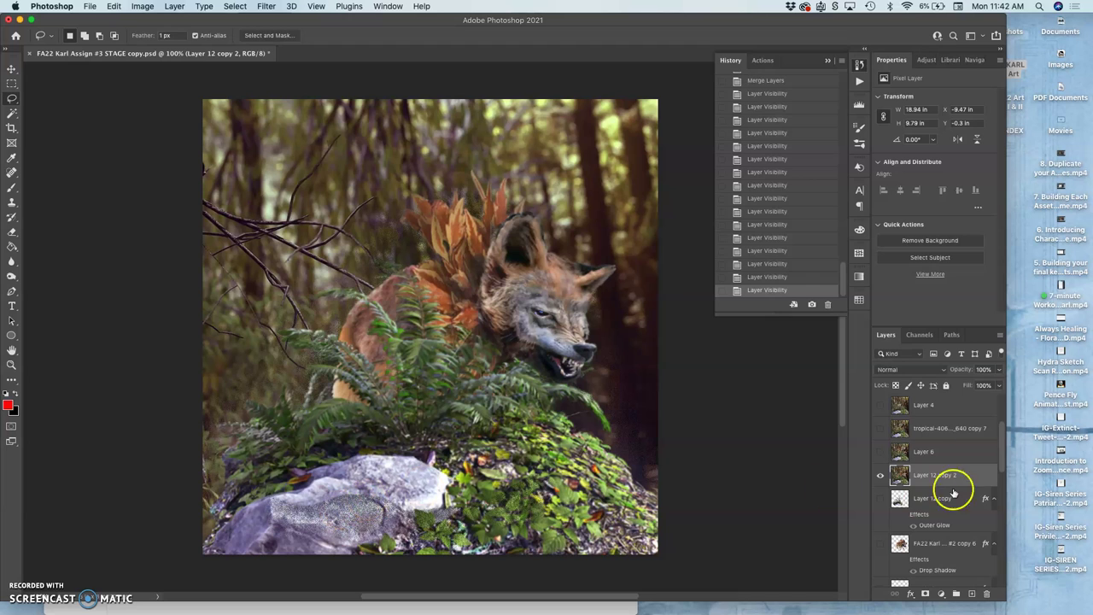
{"action": "scroll", "coordinate": [774, 231], "scroll_direction": "up", "scroll_amount": 3}
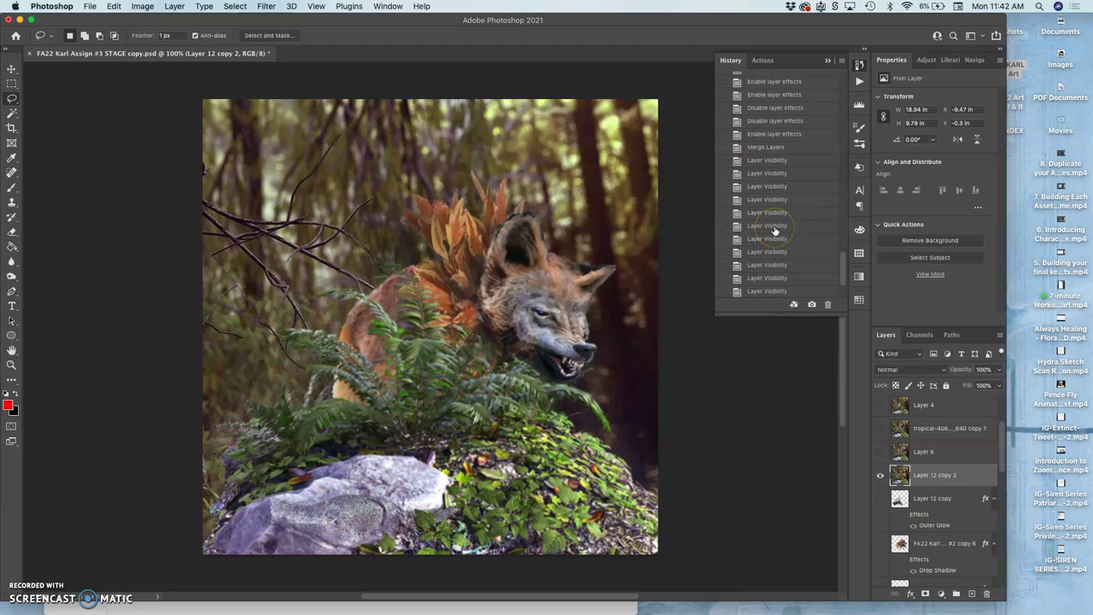
{"action": "scroll", "coordinate": [775, 227], "scroll_direction": "up", "scroll_amount": 1}
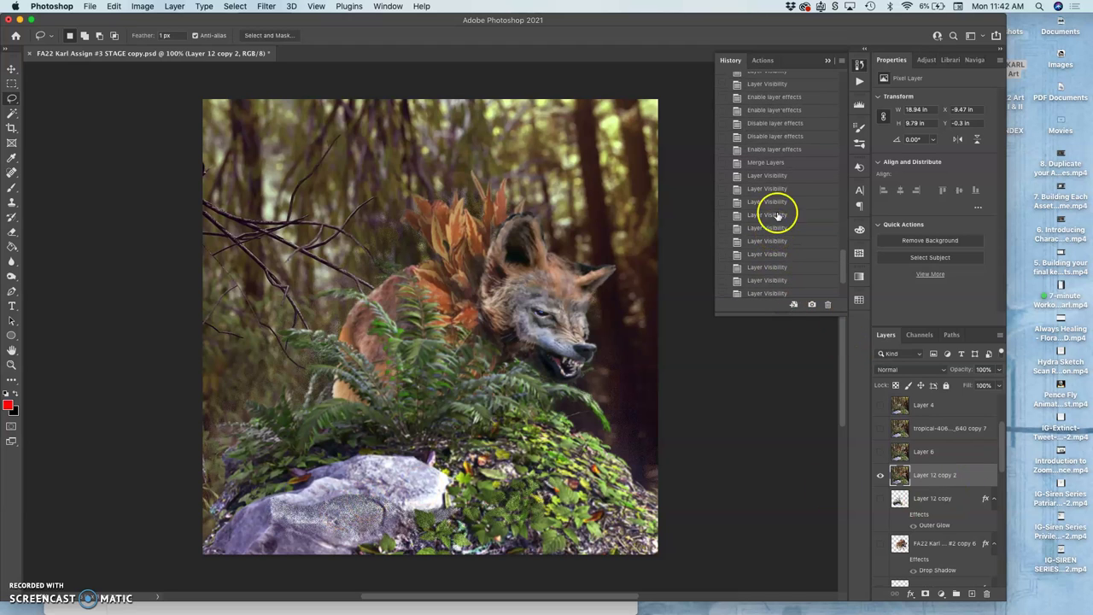
Step: Revert to the 'Enable layer effects' history state and rasterize the FA22 copy 7 layer style
{"action": "left_click", "coordinate": [775, 150]}
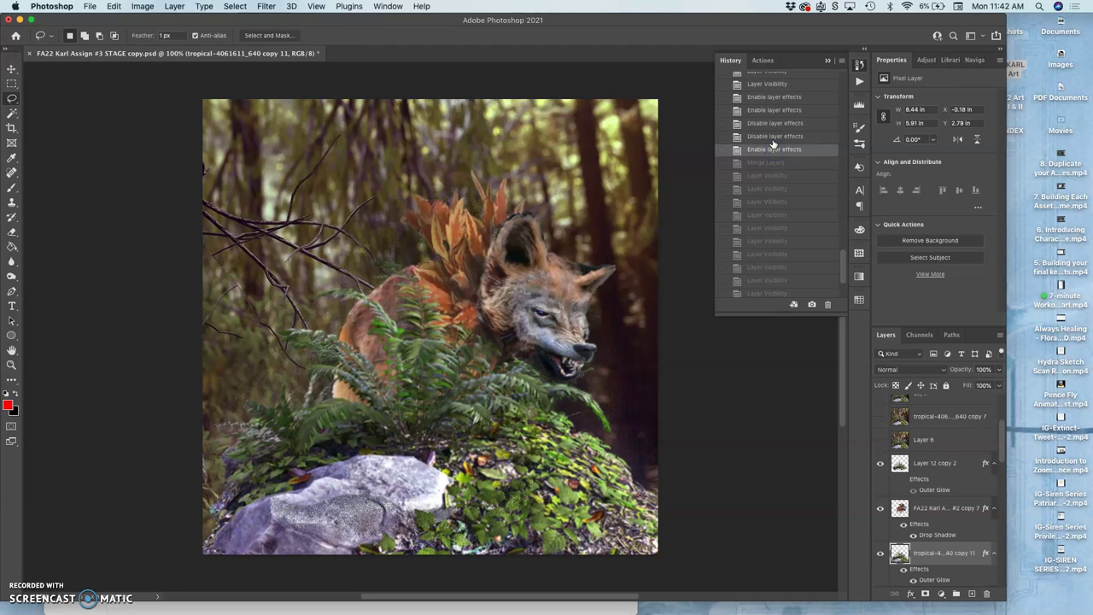
{"action": "left_click", "coordinate": [903, 527]}
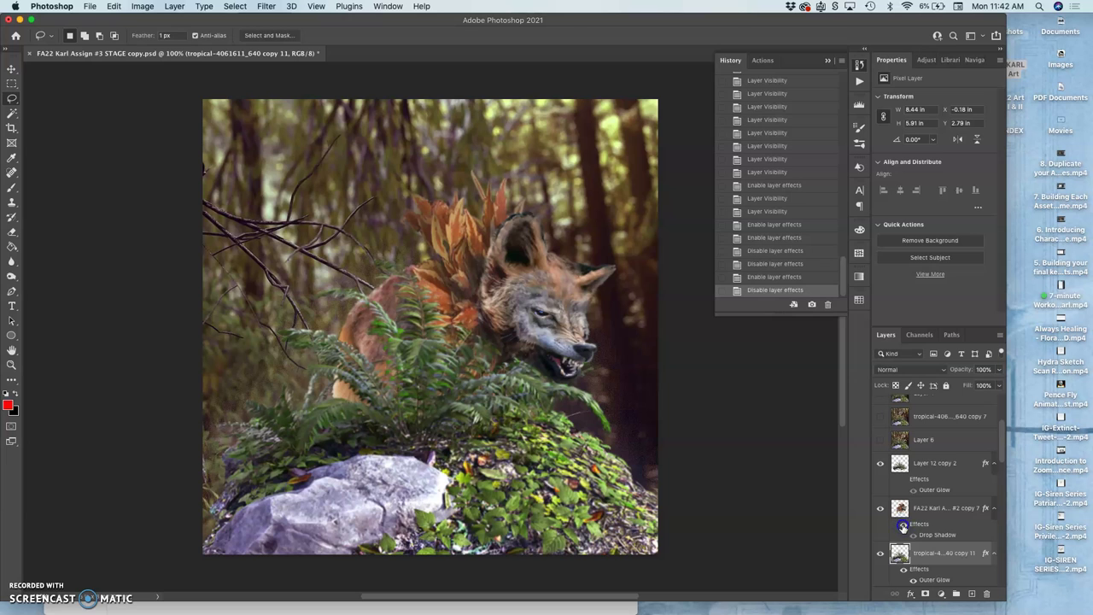
{"action": "left_click", "coordinate": [903, 527]}
{"action": "left_click", "coordinate": [450, 474]}
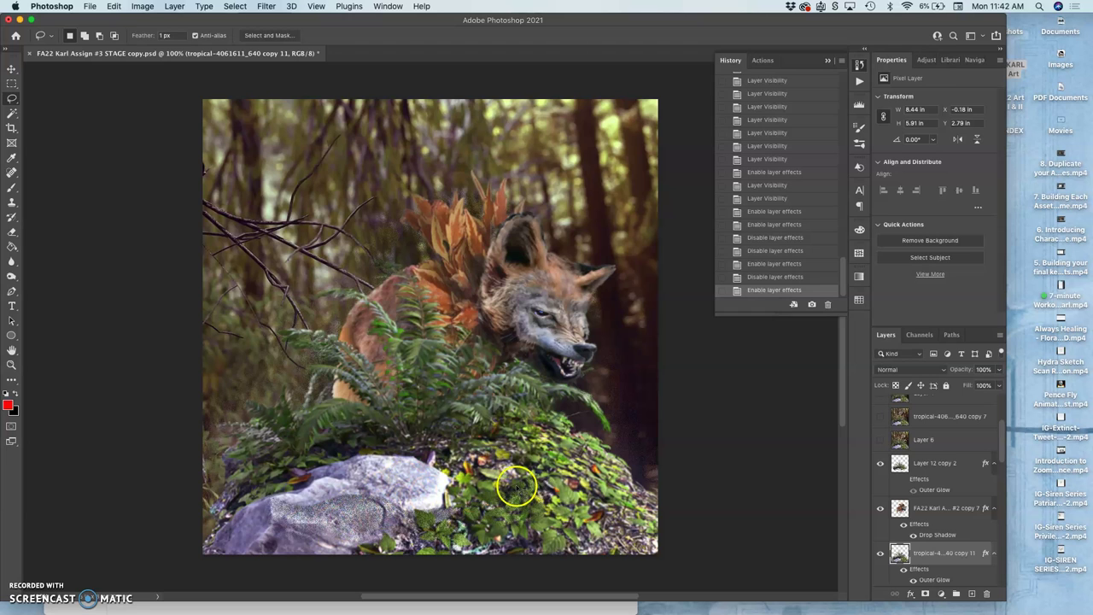
{"action": "right_click", "coordinate": [940, 515]}
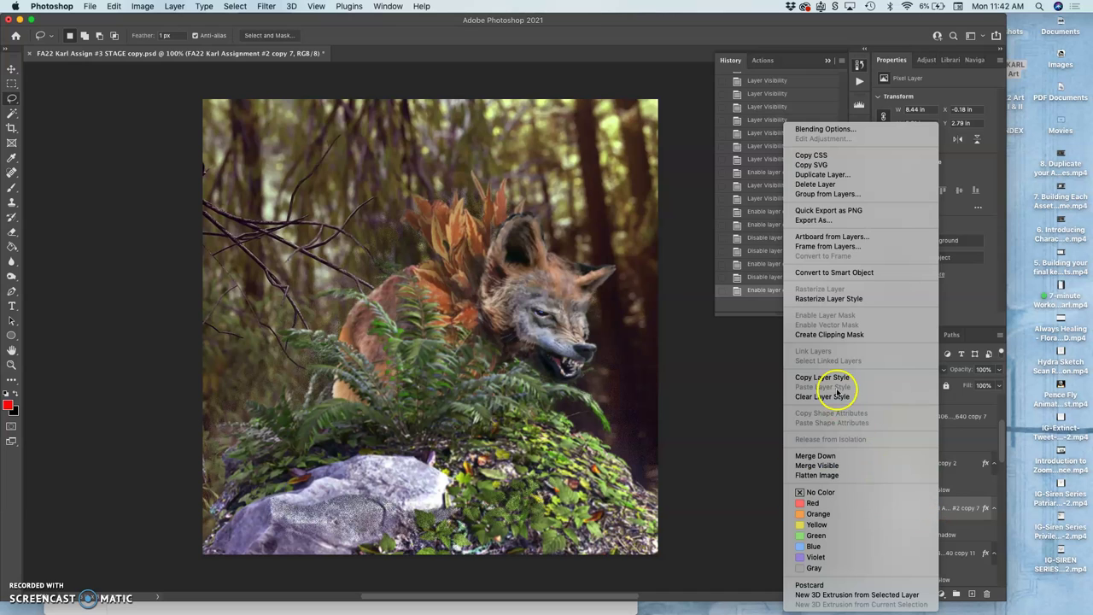
{"action": "left_click", "coordinate": [828, 299]}
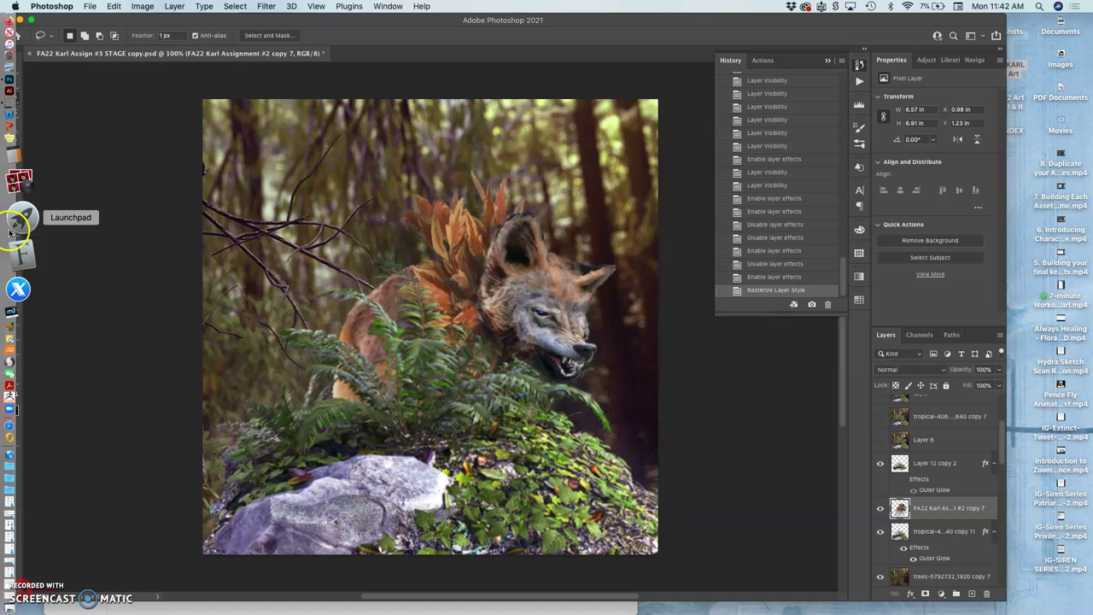
Step: Erase the rock's bluish overlay at 49% opacity, then stray foliage bits at 100% opacity
{"action": "left_click", "coordinate": [12, 232]}
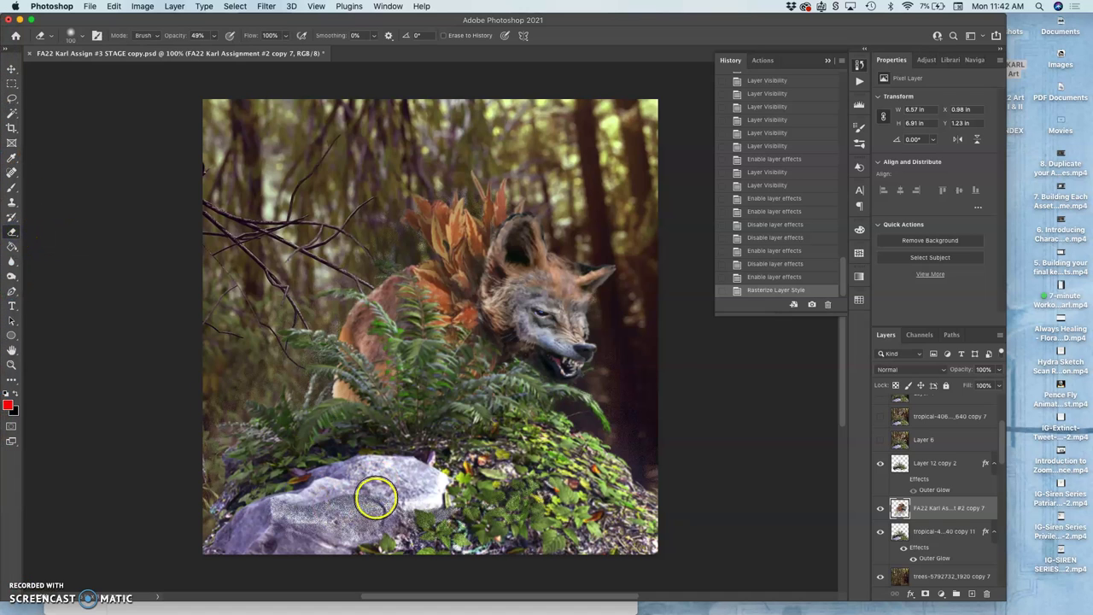
{"action": "mouse_move", "coordinate": [378, 502]}
{"action": "left_mouse_down"}
{"action": "mouse_move", "coordinate": [298, 505]}
{"action": "mouse_move", "coordinate": [374, 520]}
{"action": "mouse_move", "coordinate": [254, 522]}
{"action": "mouse_move", "coordinate": [309, 515]}
{"action": "mouse_move", "coordinate": [430, 530]}
{"action": "mouse_move", "coordinate": [419, 516]}
{"action": "mouse_move", "coordinate": [391, 557]}
{"action": "mouse_move", "coordinate": [515, 519]}
{"action": "mouse_move", "coordinate": [547, 464]}
{"action": "mouse_move", "coordinate": [504, 503]}
{"action": "mouse_move", "coordinate": [237, 490]}
{"action": "mouse_move", "coordinate": [205, 513]}
{"action": "left_mouse_up"}
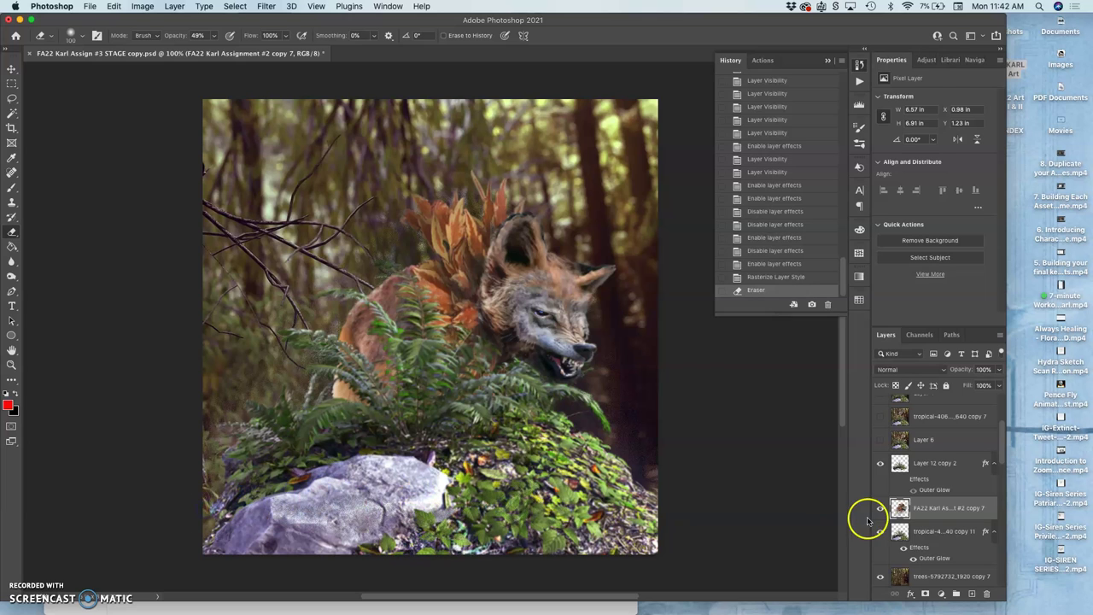
{"action": "left_click", "coordinate": [882, 442]}
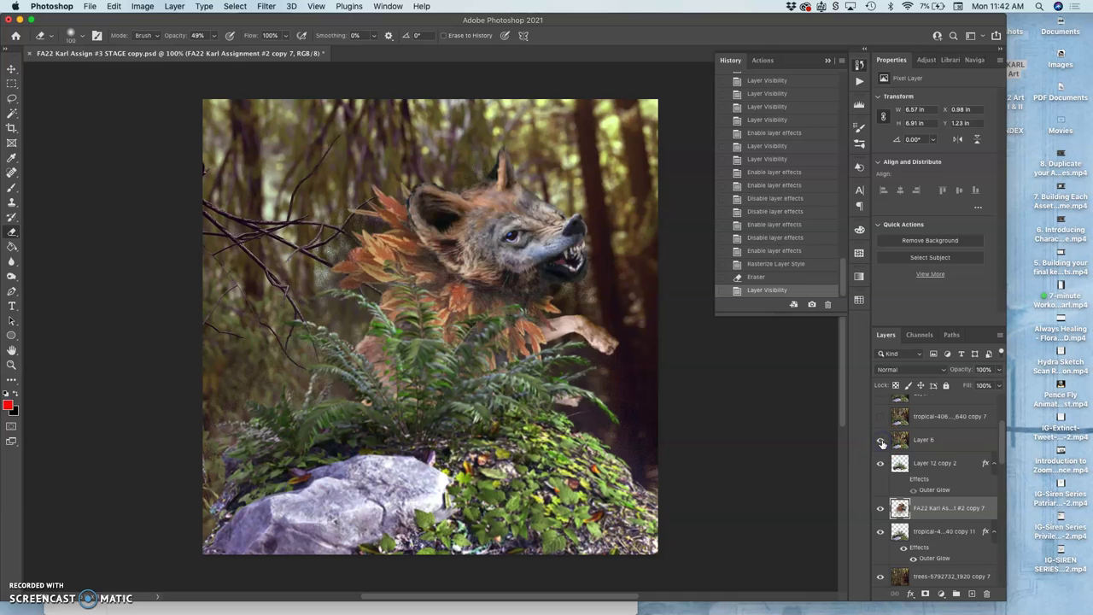
{"action": "left_click", "coordinate": [881, 442]}
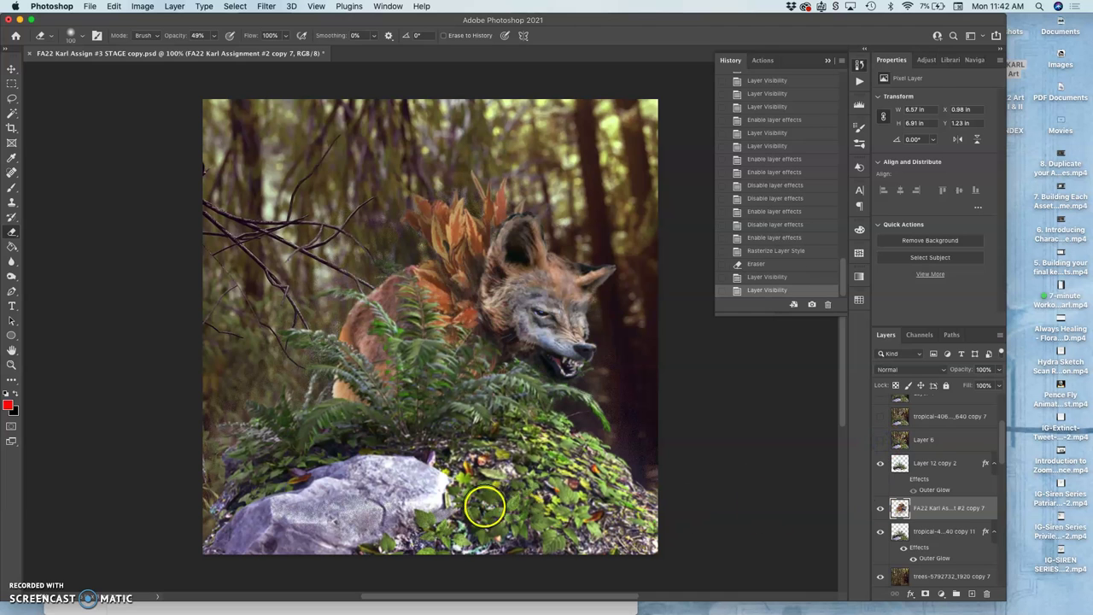
{"action": "mouse_move", "coordinate": [314, 519]}
{"action": "left_mouse_down"}
{"action": "mouse_move", "coordinate": [281, 513]}
{"action": "mouse_move", "coordinate": [264, 447]}
{"action": "mouse_move", "coordinate": [291, 489]}
{"action": "left_mouse_up"}
{"action": "left_click", "coordinate": [213, 35]}
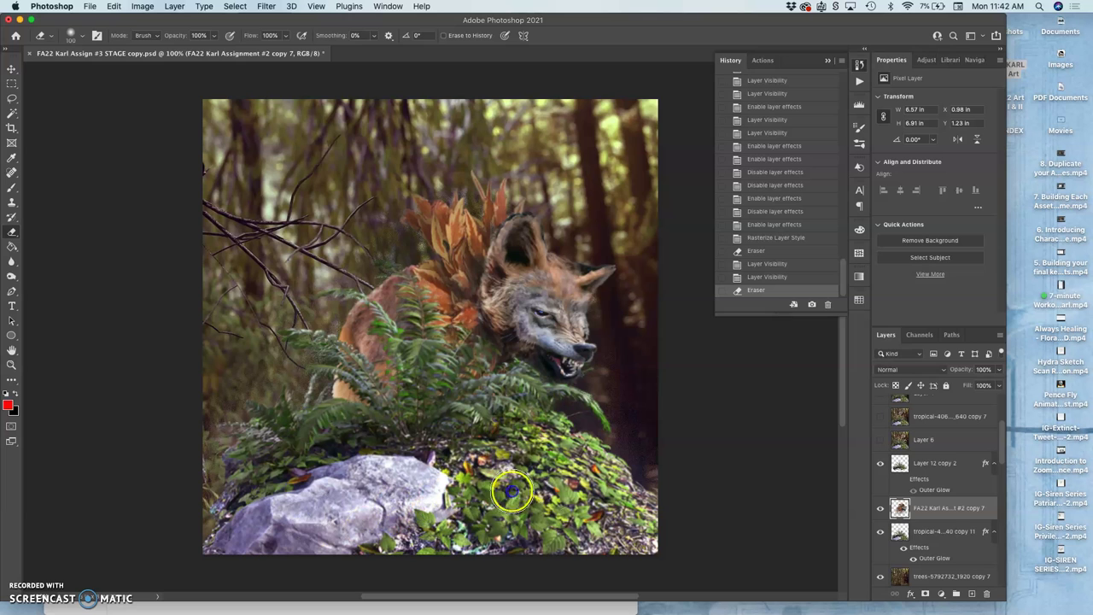
{"action": "left_click_drag", "start_coordinate": [595, 473], "coordinate": [573, 510]}
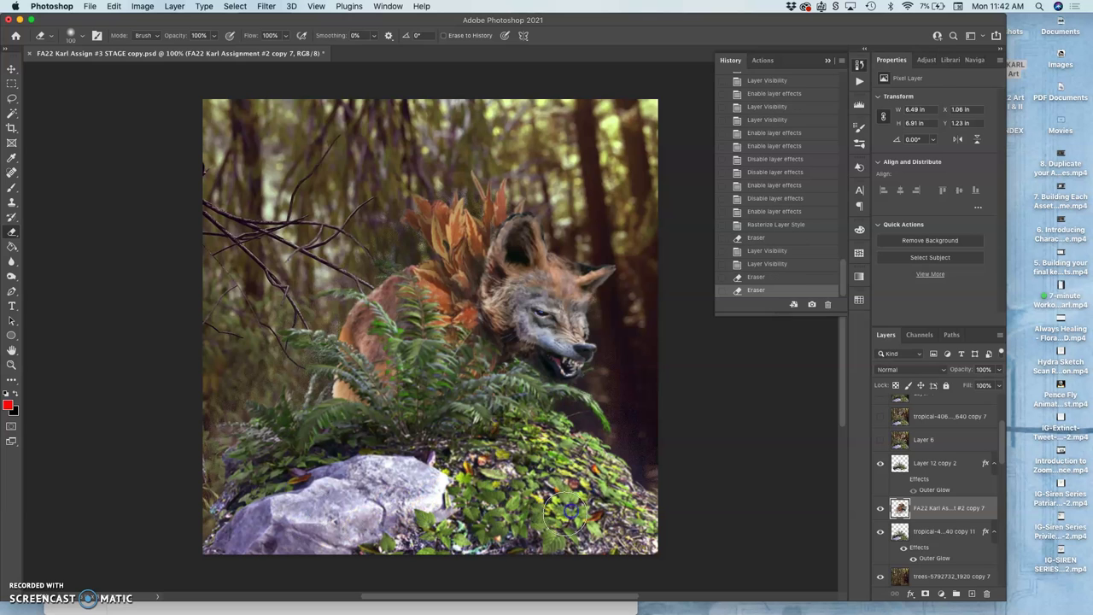
{"action": "left_click", "coordinate": [881, 439]}
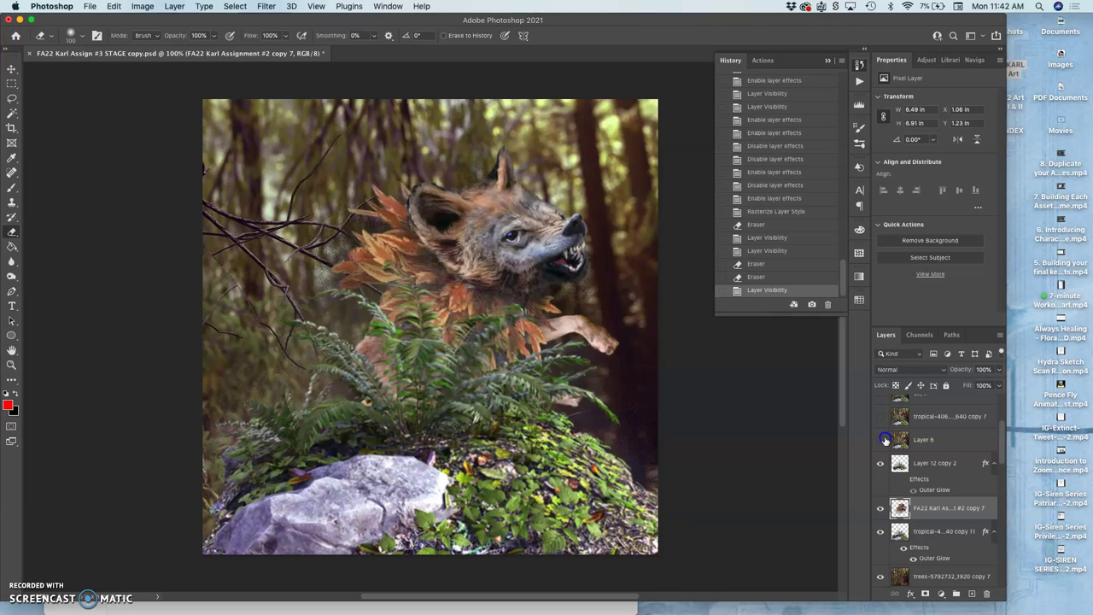
{"action": "left_click", "coordinate": [886, 439]}
{"action": "left_click", "coordinate": [886, 439]}
{"action": "left_click", "coordinate": [885, 439]}
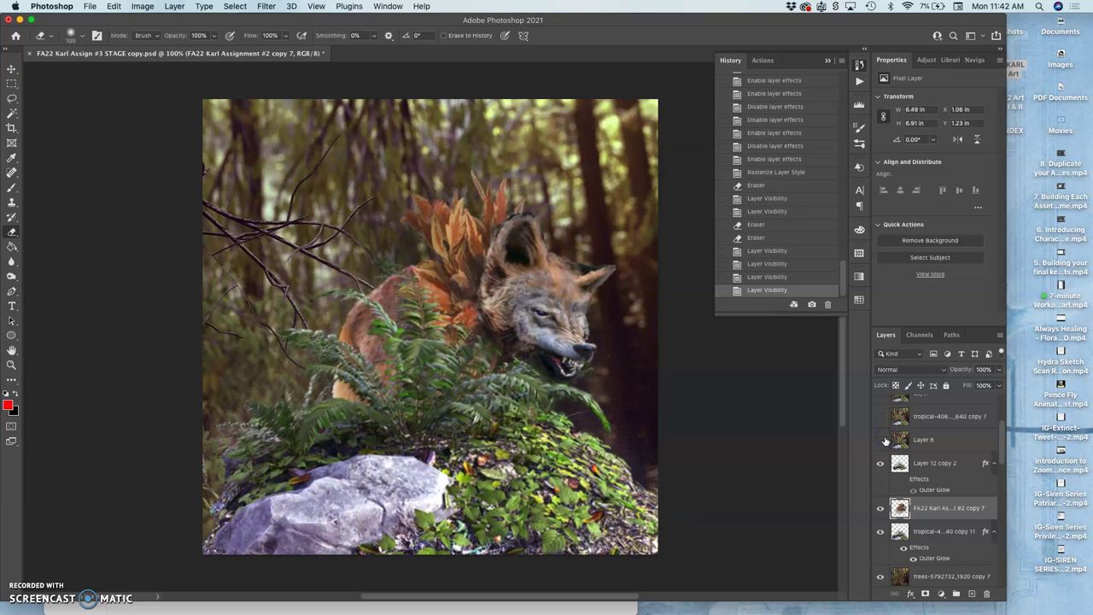
{"action": "left_click", "coordinate": [886, 439]}
{"action": "left_click", "coordinate": [886, 439]}
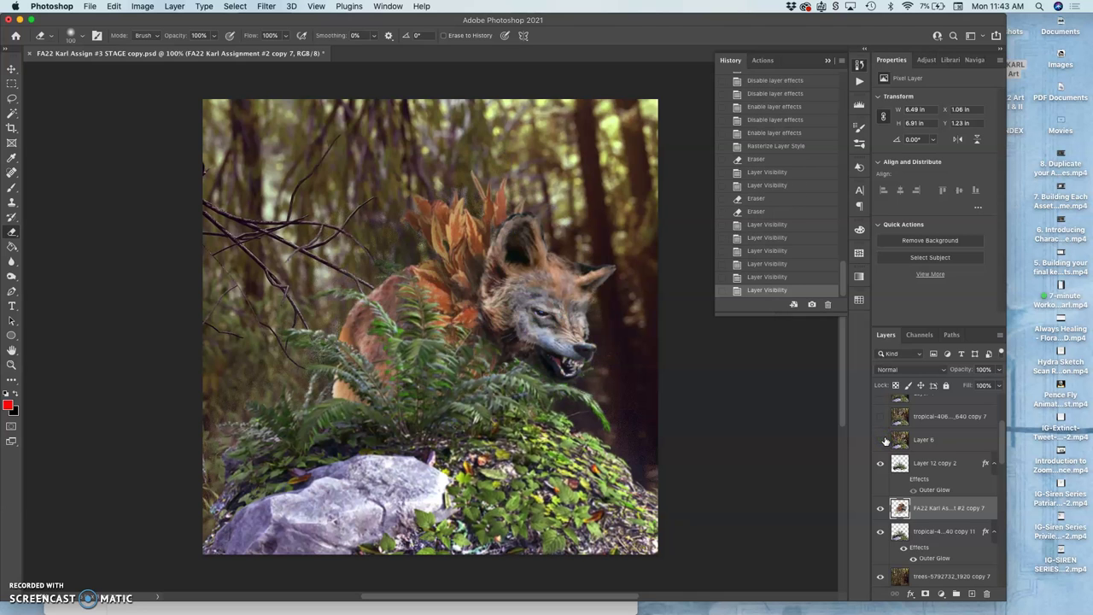
{"action": "left_click", "coordinate": [886, 439]}
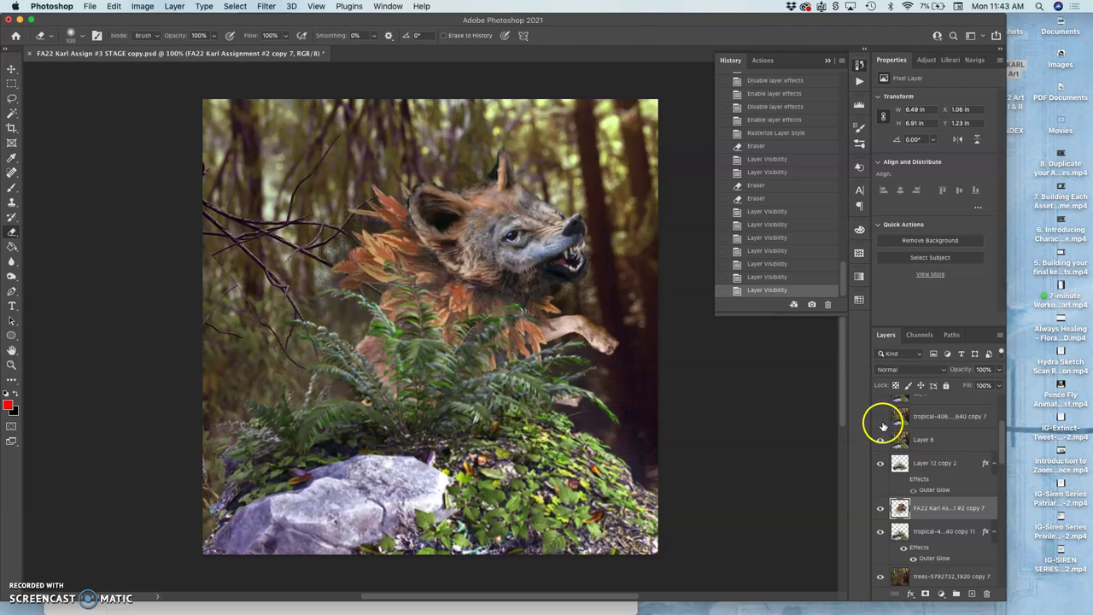
{"action": "left_click", "coordinate": [881, 419]}
{"action": "left_click", "coordinate": [881, 418]}
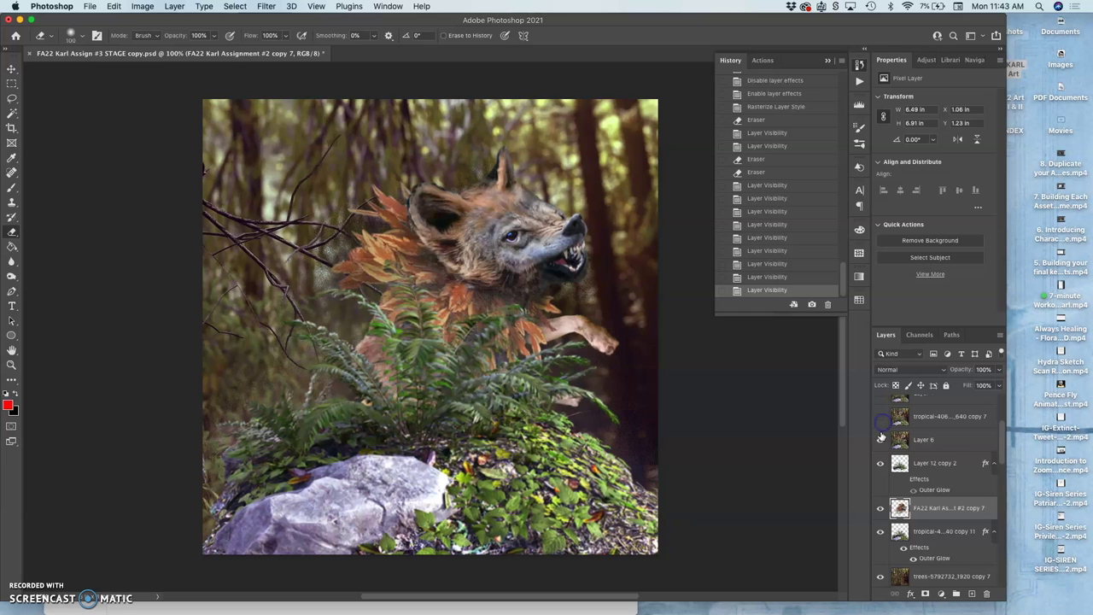
{"action": "left_click", "coordinate": [880, 439]}
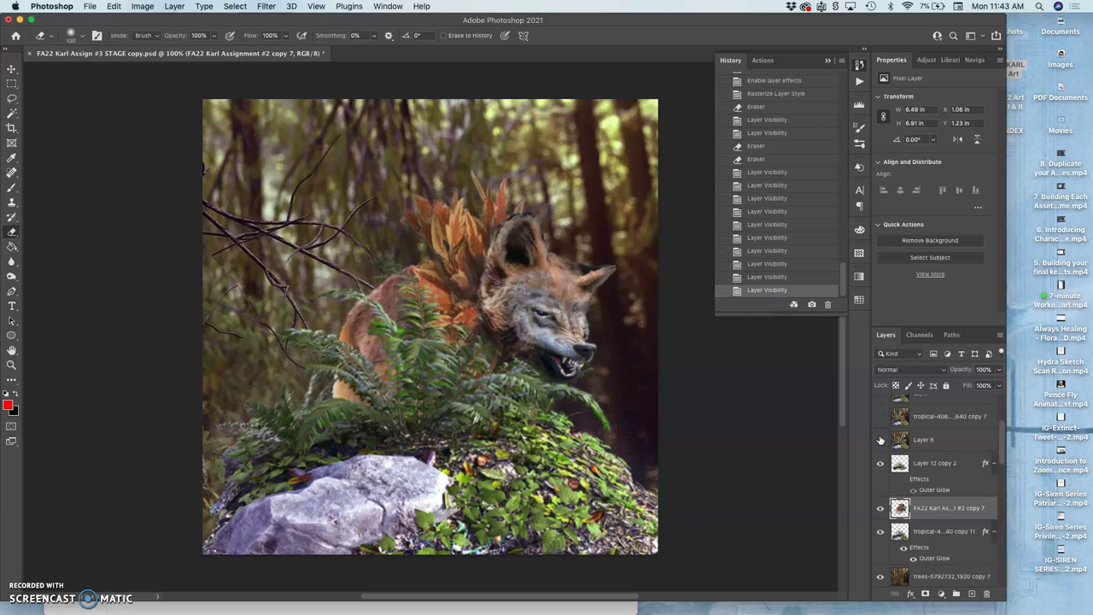
{"action": "left_click_drag", "start_coordinate": [881, 439], "coordinate": [907, 491]}
{"action": "left_click", "coordinate": [881, 440]}
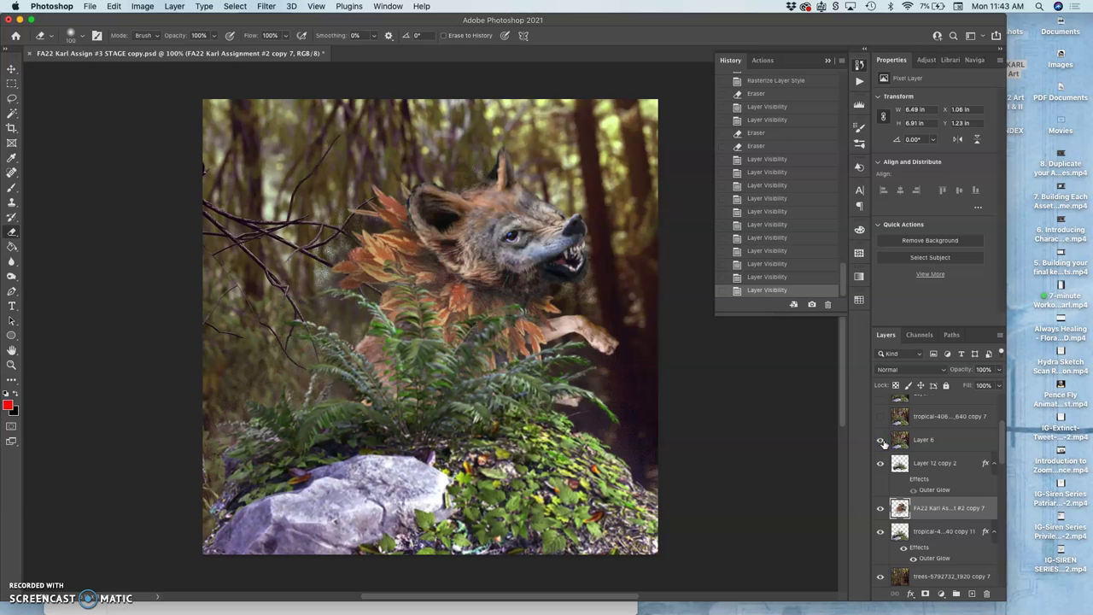
{"action": "left_click", "coordinate": [882, 440]}
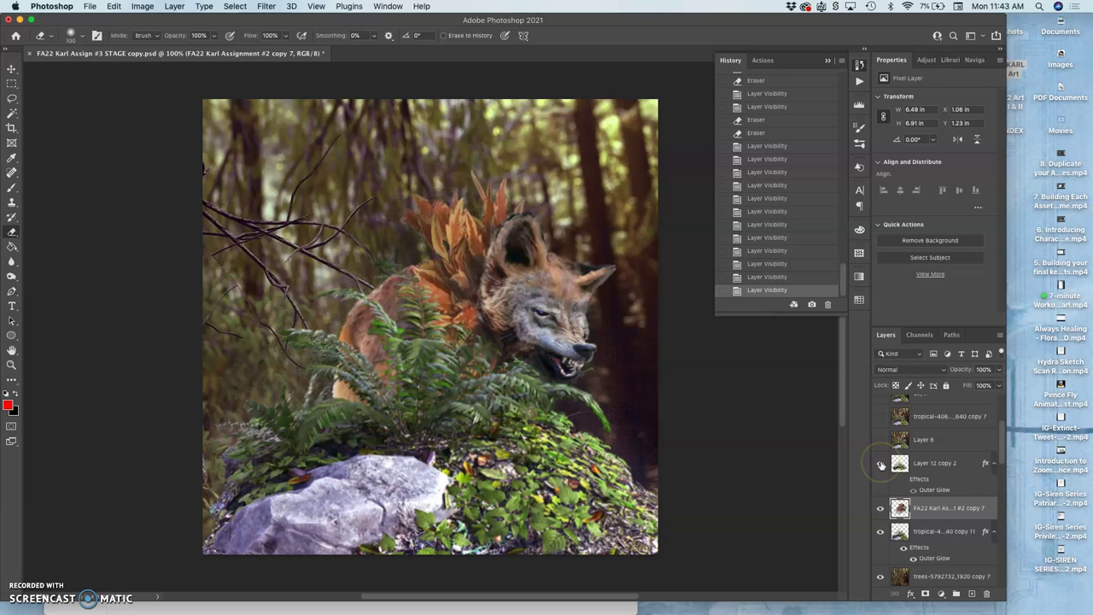
{"action": "left_click", "coordinate": [882, 464]}
{"action": "left_click", "coordinate": [882, 464]}
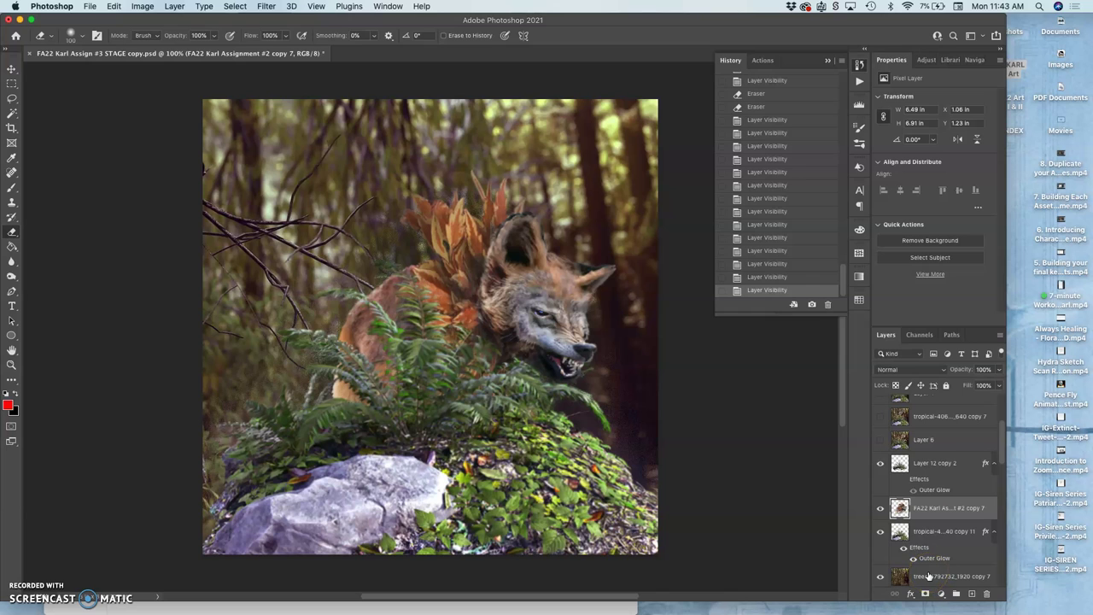
Step: Merge Layer 12 copy 2 down through the trees layer into a single frame
{"action": "left_click", "coordinate": [928, 464]}
{"action": "scroll", "coordinate": [922, 513], "scroll_direction": "down", "scroll_amount": 1}
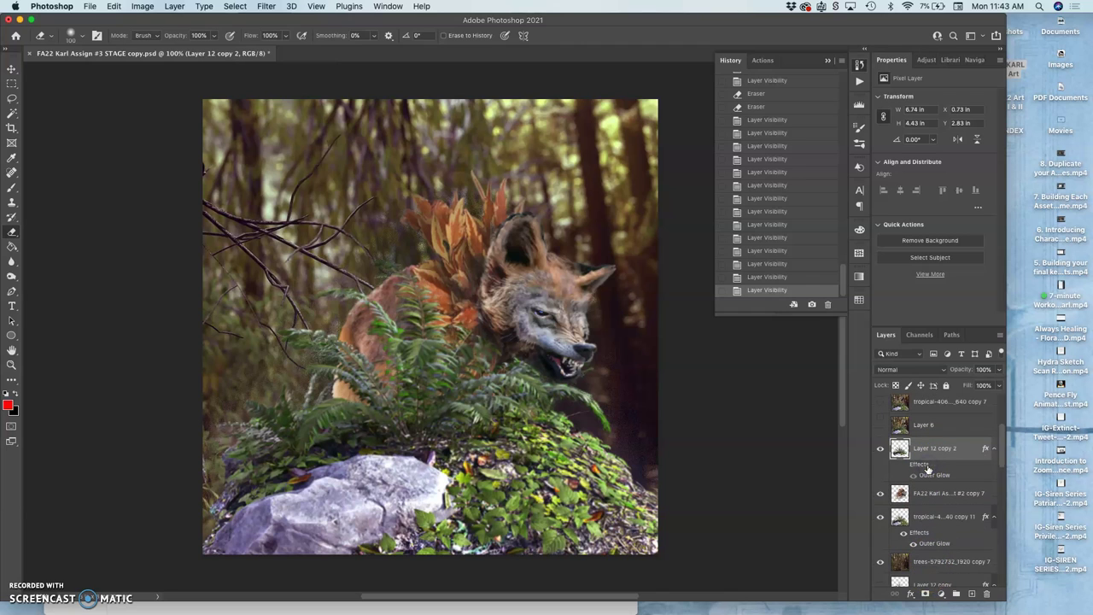
{"action": "left_click", "coordinate": [921, 557], "text": "shift"}
{"action": "key", "text": "super+e"}
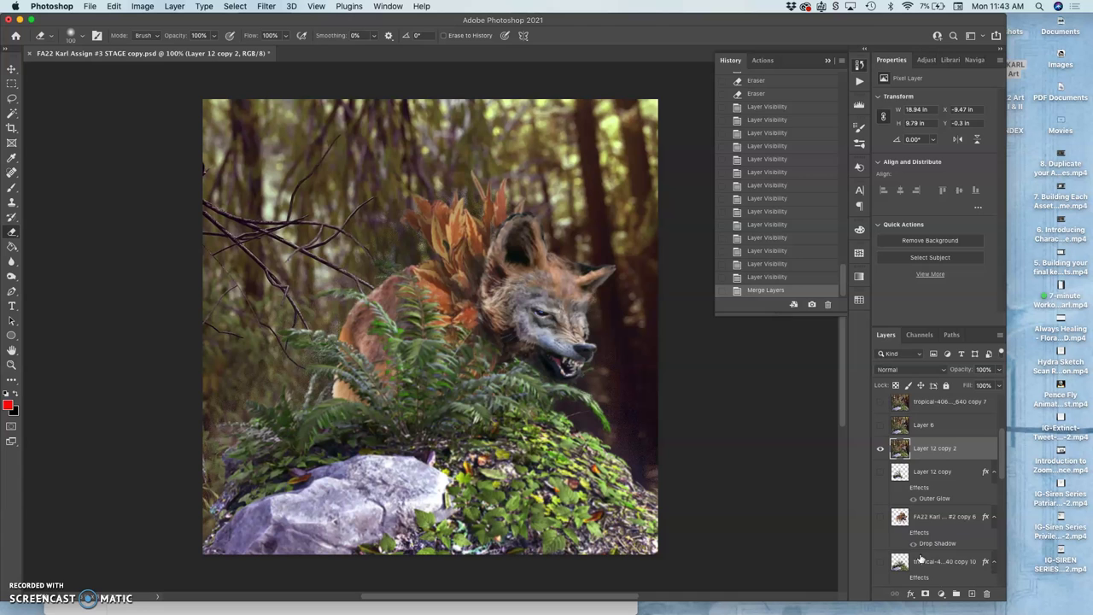
Step: Hide Layer 12 copy 2 and show Layer 12 copy, the wolf and the mossy rock layers
{"action": "left_click", "coordinate": [880, 473]}
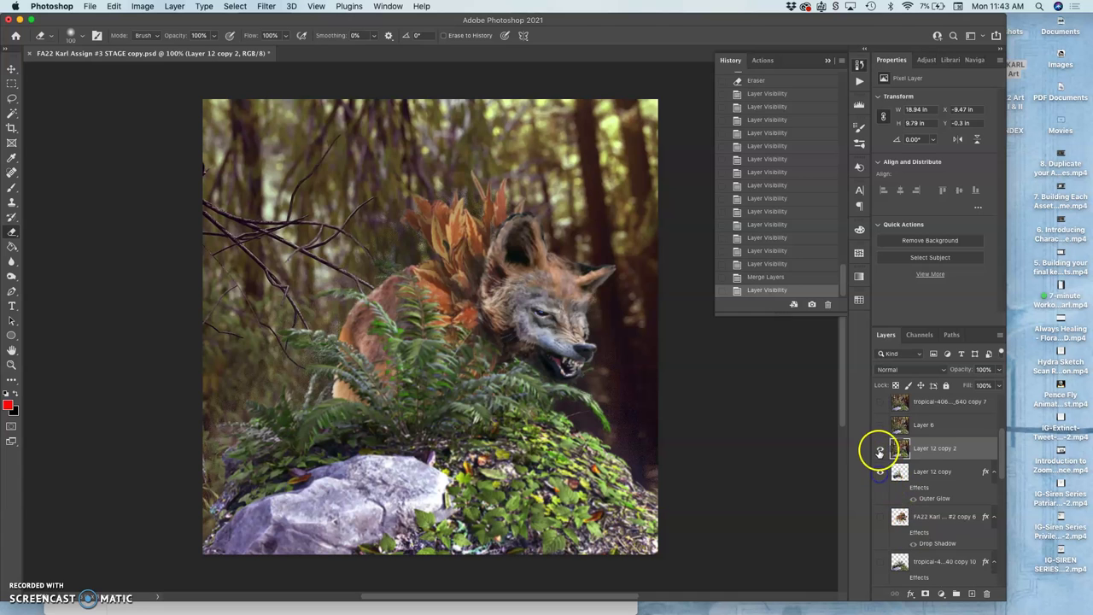
{"action": "left_click", "coordinate": [880, 449]}
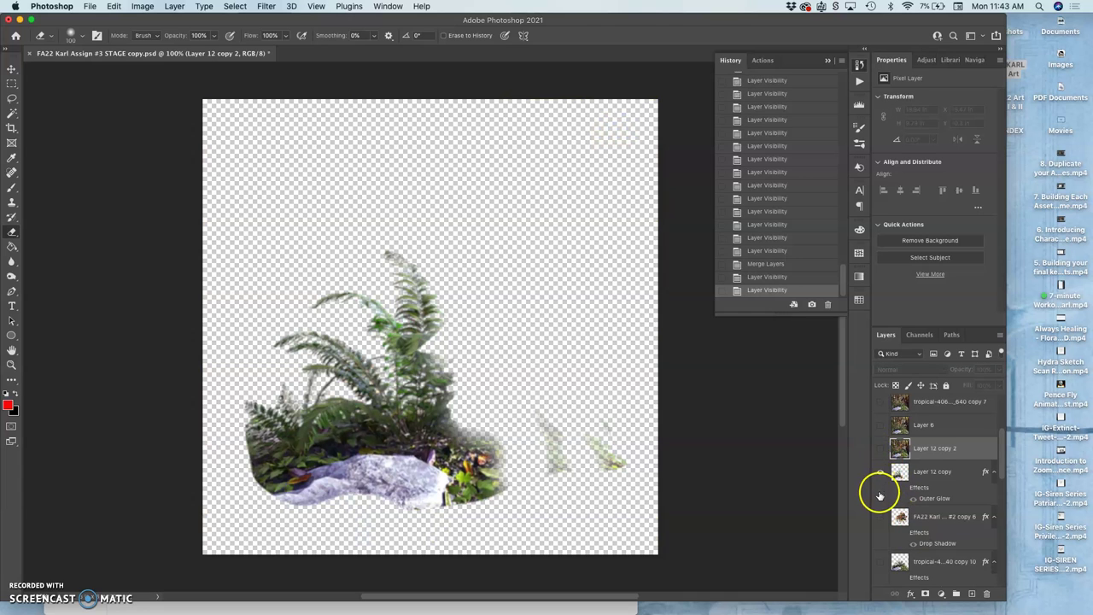
{"action": "left_click", "coordinate": [881, 517]}
{"action": "left_click", "coordinate": [881, 562]}
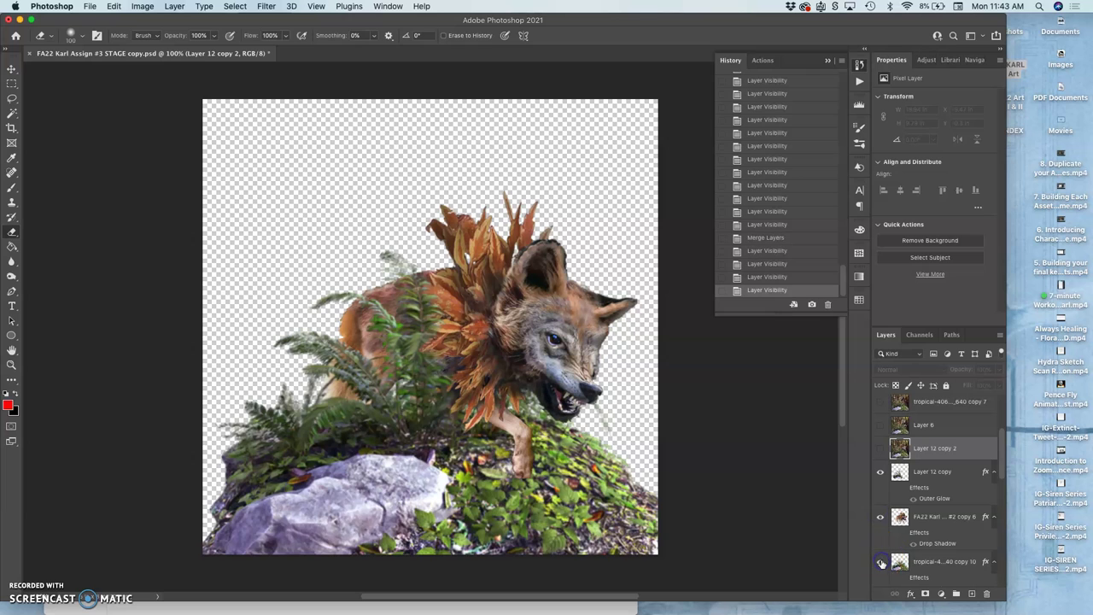
{"action": "scroll", "coordinate": [882, 564], "scroll_direction": "down", "scroll_amount": 1}
{"action": "scroll", "coordinate": [882, 569], "scroll_direction": "down", "scroll_amount": 1}
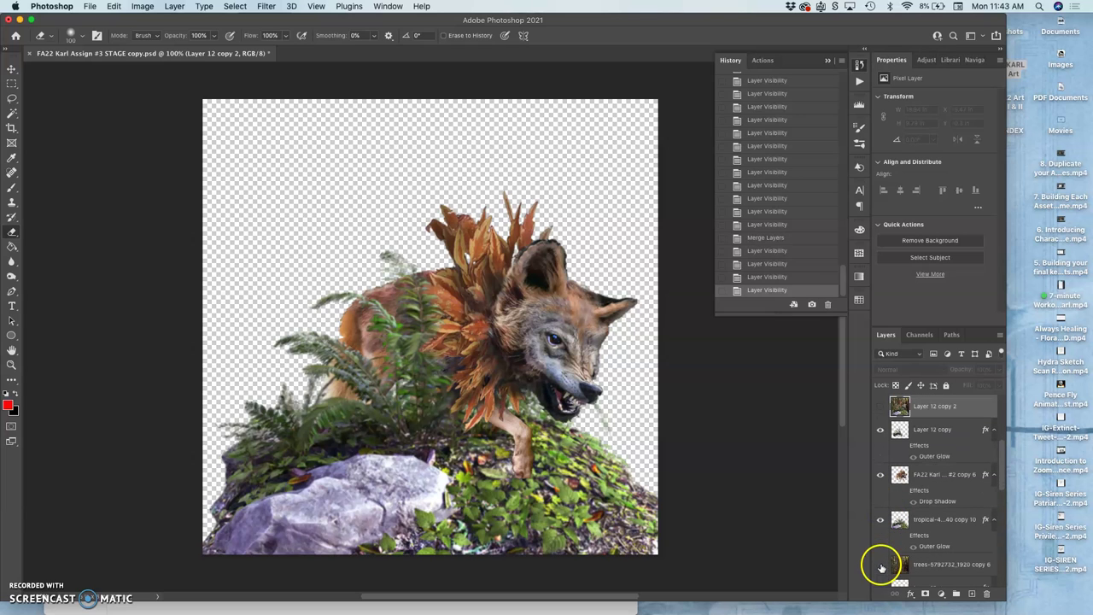
Step: Show the forest background and turn on the rock's outer glow and wolf's drop shadow
{"action": "left_click", "coordinate": [881, 565]}
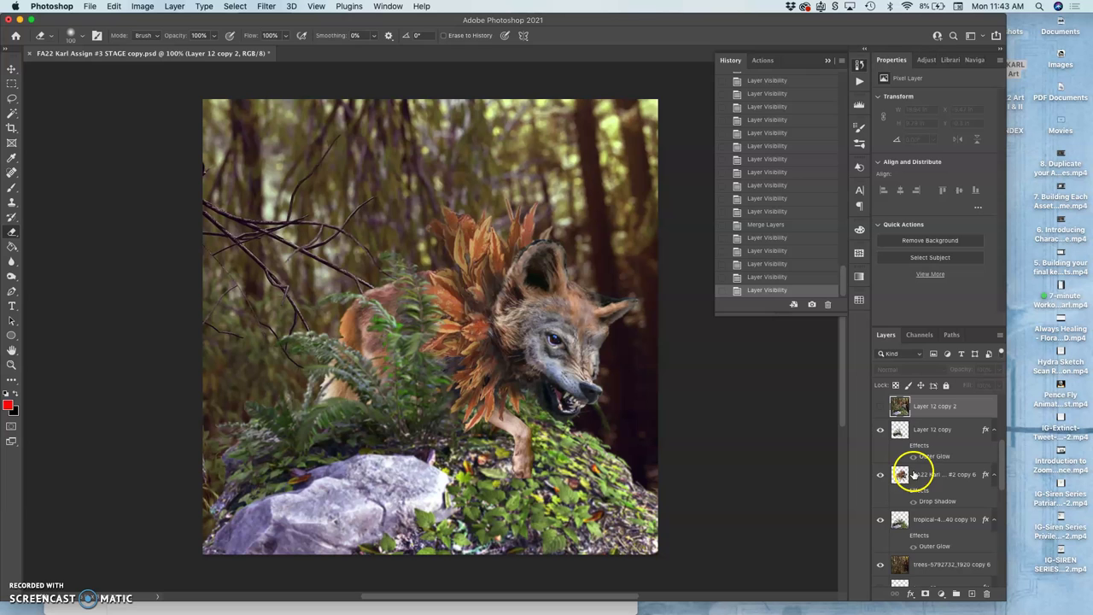
{"action": "left_click", "coordinate": [905, 536]}
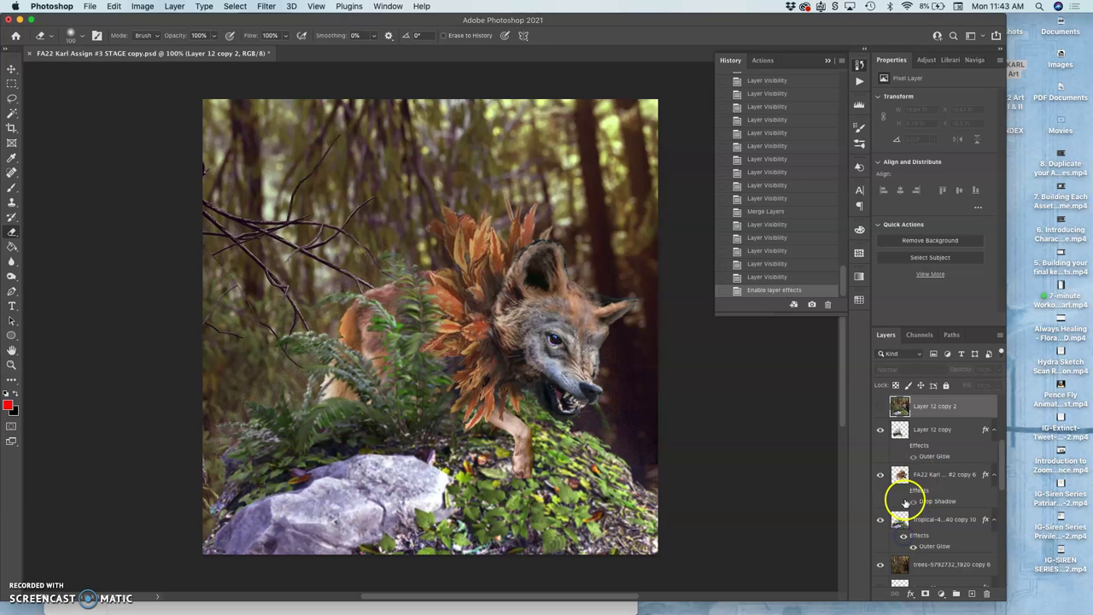
{"action": "left_click", "coordinate": [904, 492]}
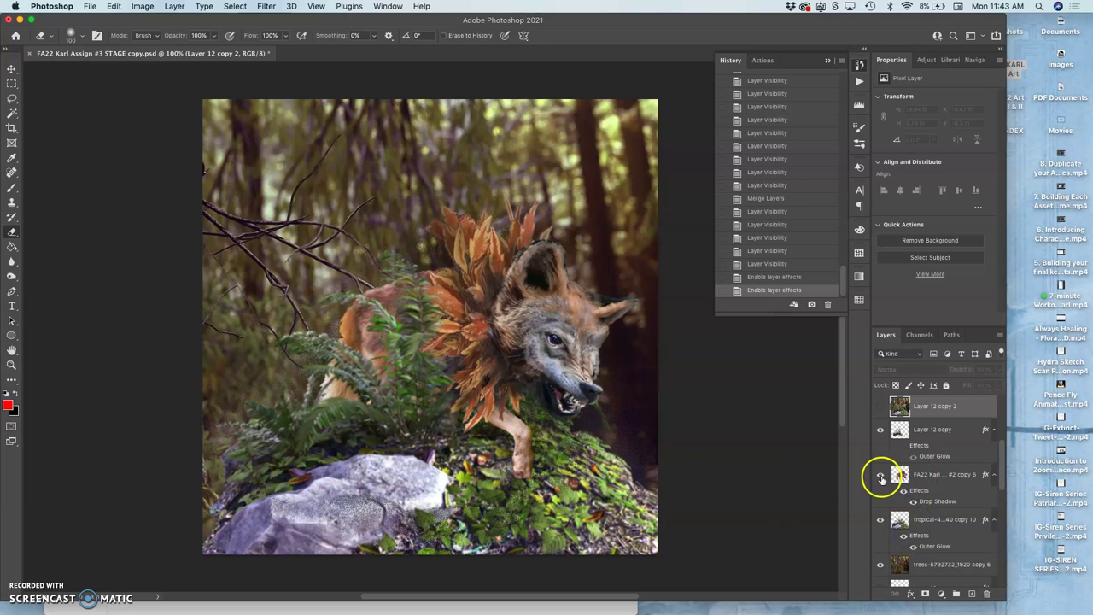
Step: Rasterize the FA22 copy 6 wolf layer style and erase the speckled rock patch
{"action": "right_click", "coordinate": [926, 476]}
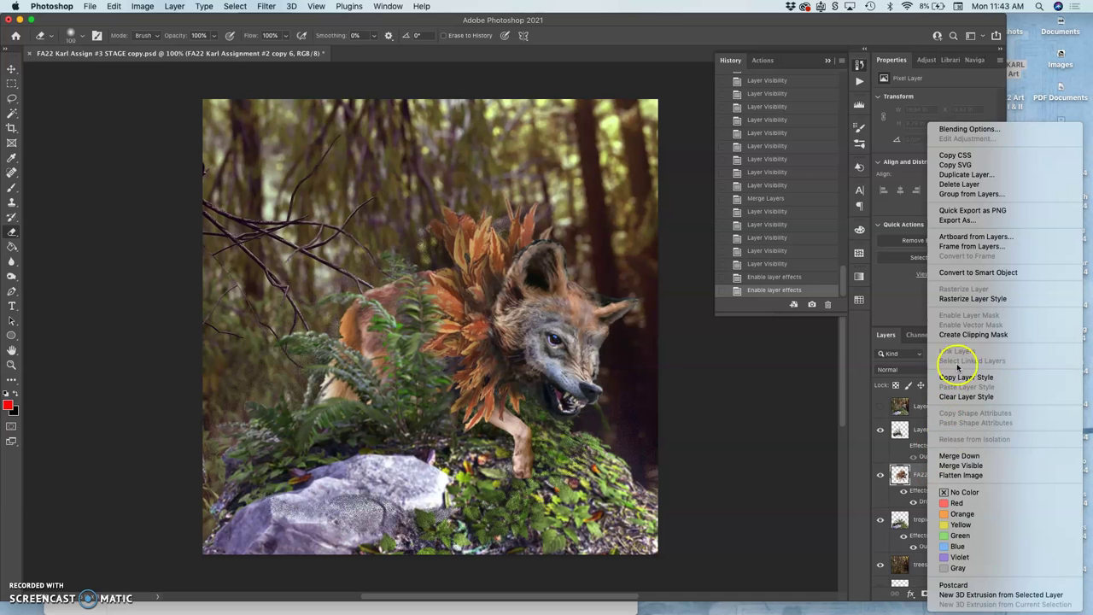
{"action": "left_click", "coordinate": [958, 299]}
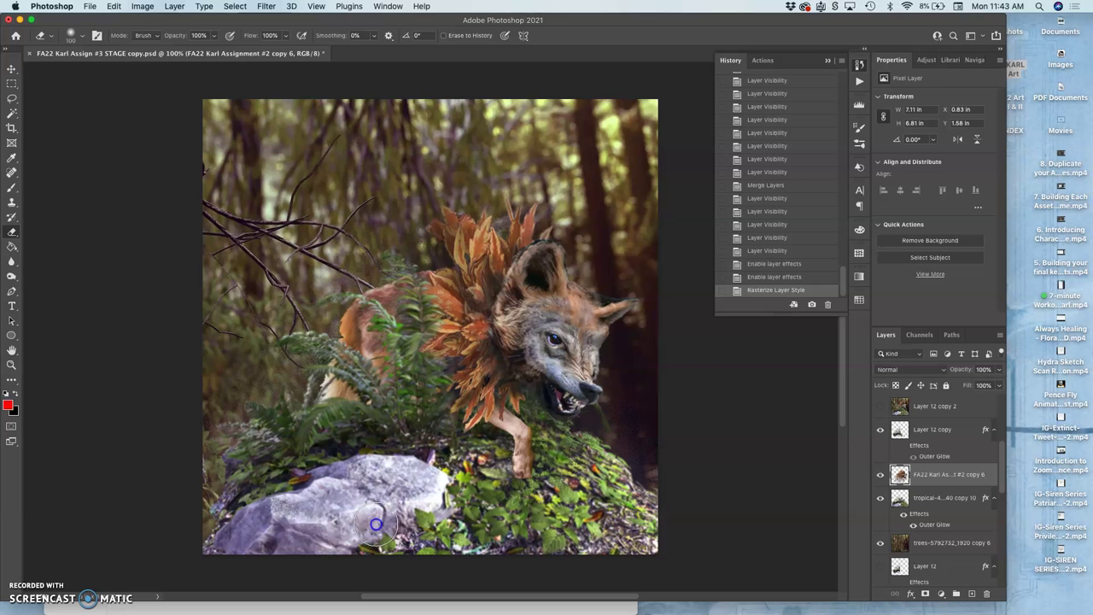
{"action": "mouse_move", "coordinate": [235, 498]}
{"action": "left_mouse_down"}
{"action": "mouse_move", "coordinate": [292, 526]}
{"action": "mouse_move", "coordinate": [313, 488]}
{"action": "left_mouse_up"}
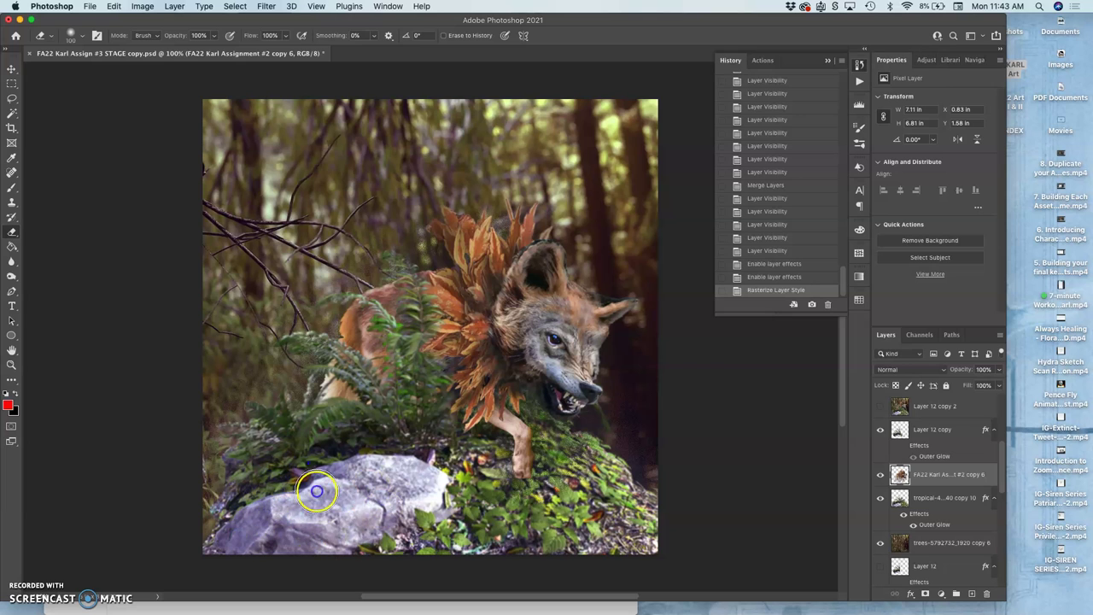
{"action": "left_click", "coordinate": [886, 524]}
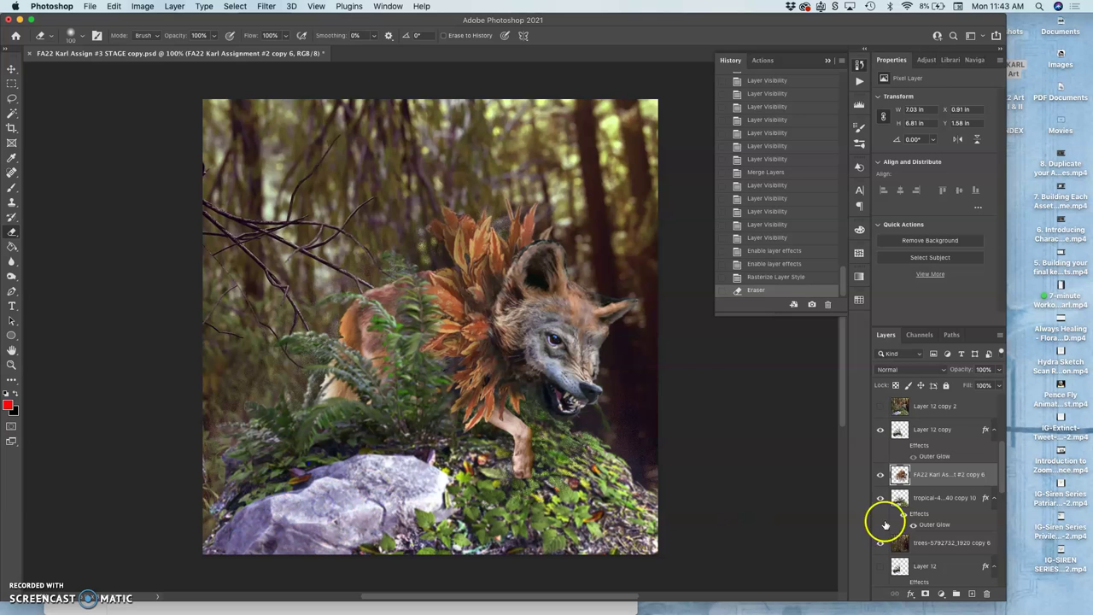
Step: Compare against Layer 12 copy 2, then merge Layer 12 copy through the trees layer
{"action": "left_click", "coordinate": [882, 408]}
{"action": "left_click", "coordinate": [882, 408]}
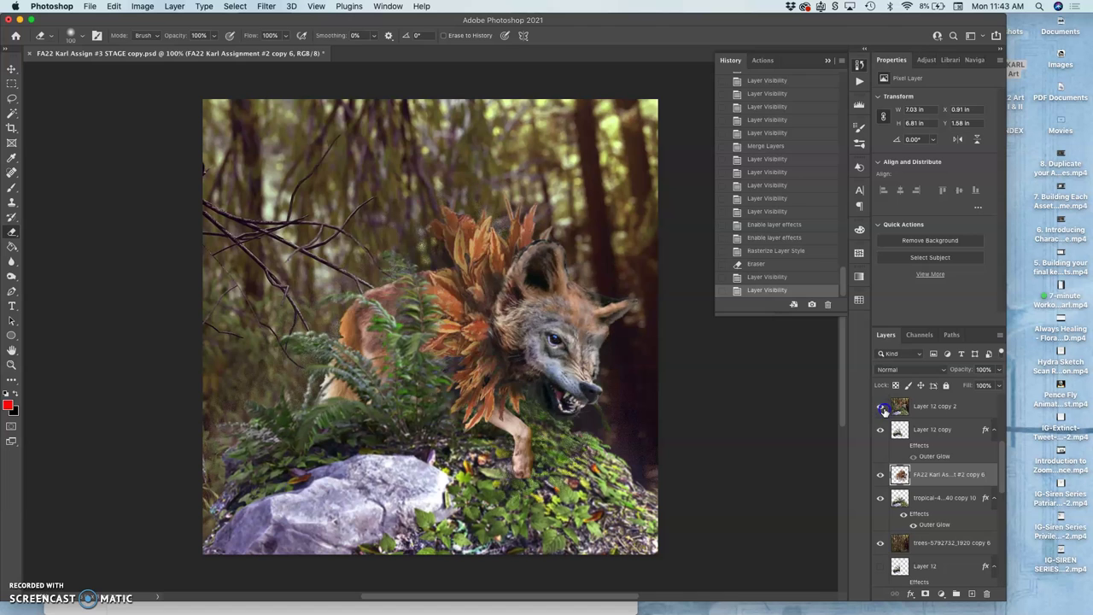
{"action": "left_click", "coordinate": [881, 408]}
{"action": "left_click", "coordinate": [882, 407]}
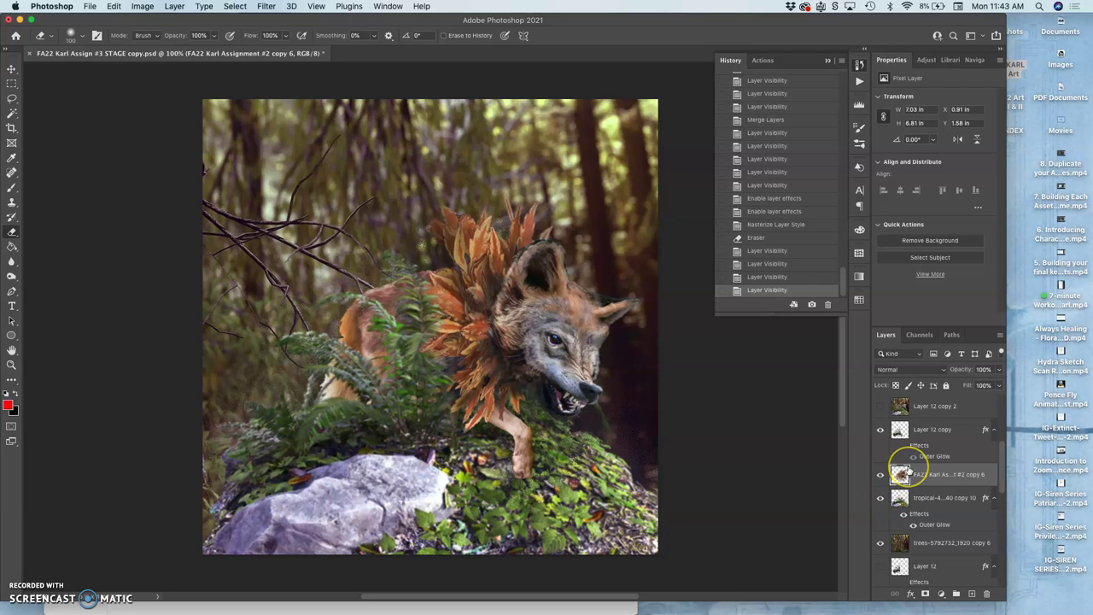
{"action": "left_click", "coordinate": [920, 428]}
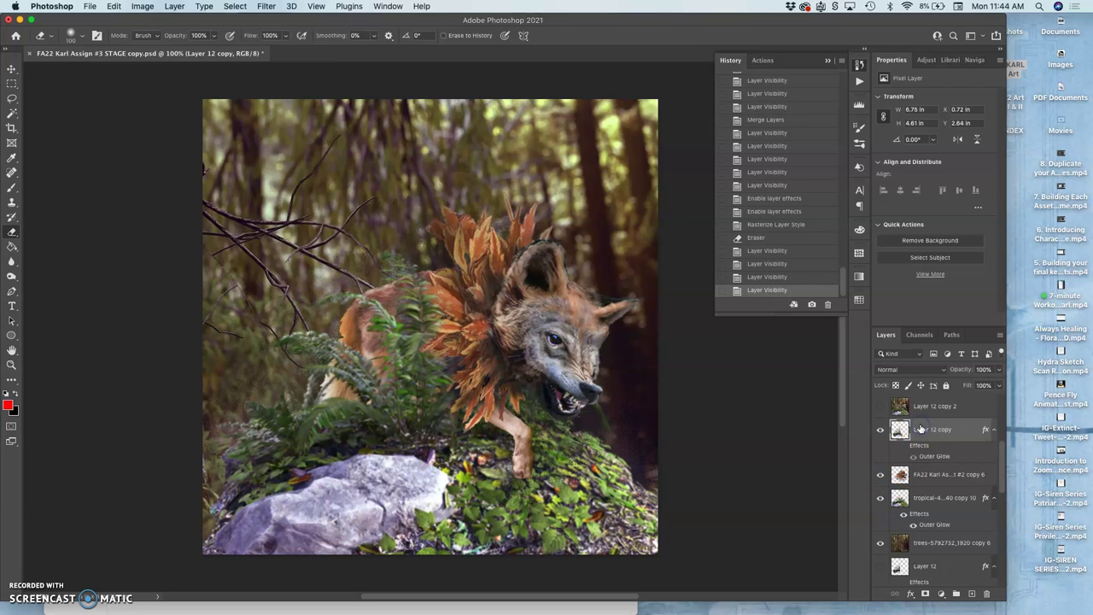
{"action": "left_click", "coordinate": [924, 542], "text": "shift"}
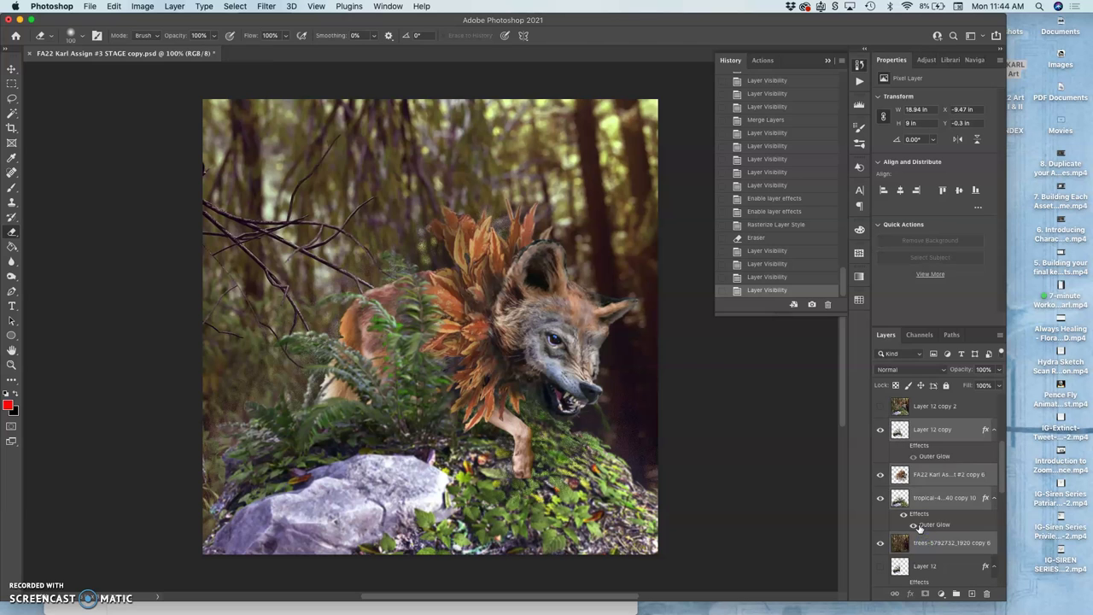
{"action": "key", "text": "super+e"}
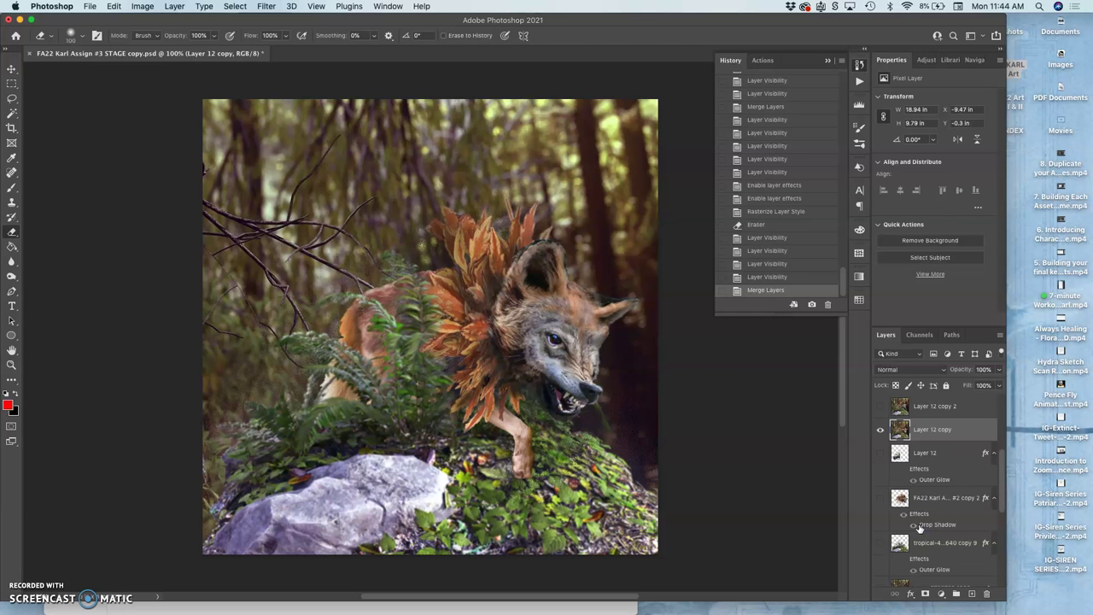
Step: Hide the merged frame and show Layer 12, the wolf, rock-and-grass and forest layers
{"action": "left_click", "coordinate": [881, 409]}
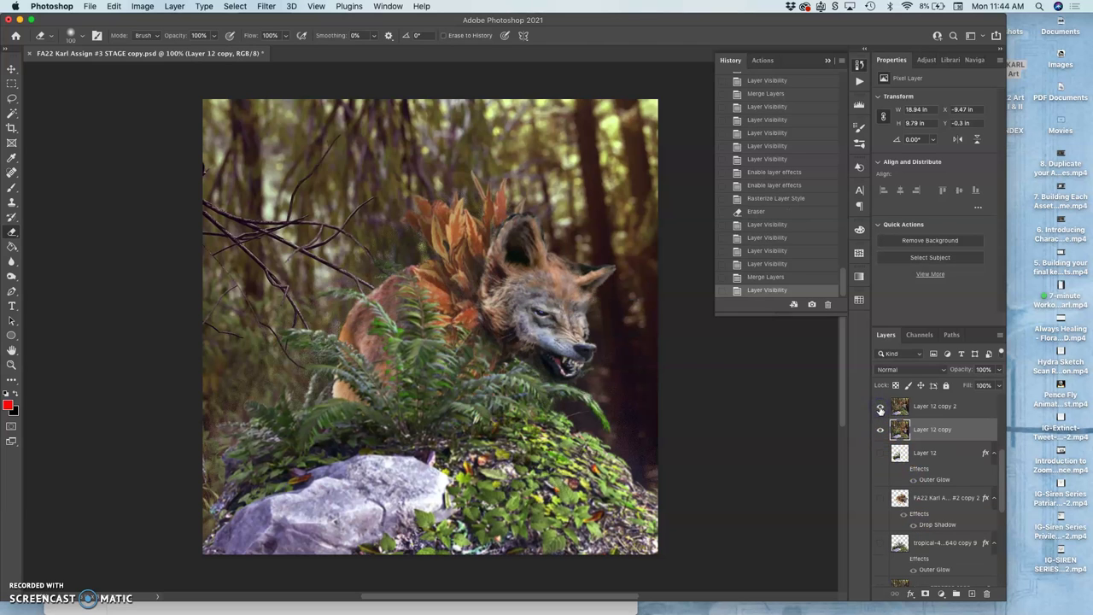
{"action": "left_click", "coordinate": [881, 453]}
{"action": "left_click", "coordinate": [879, 429]}
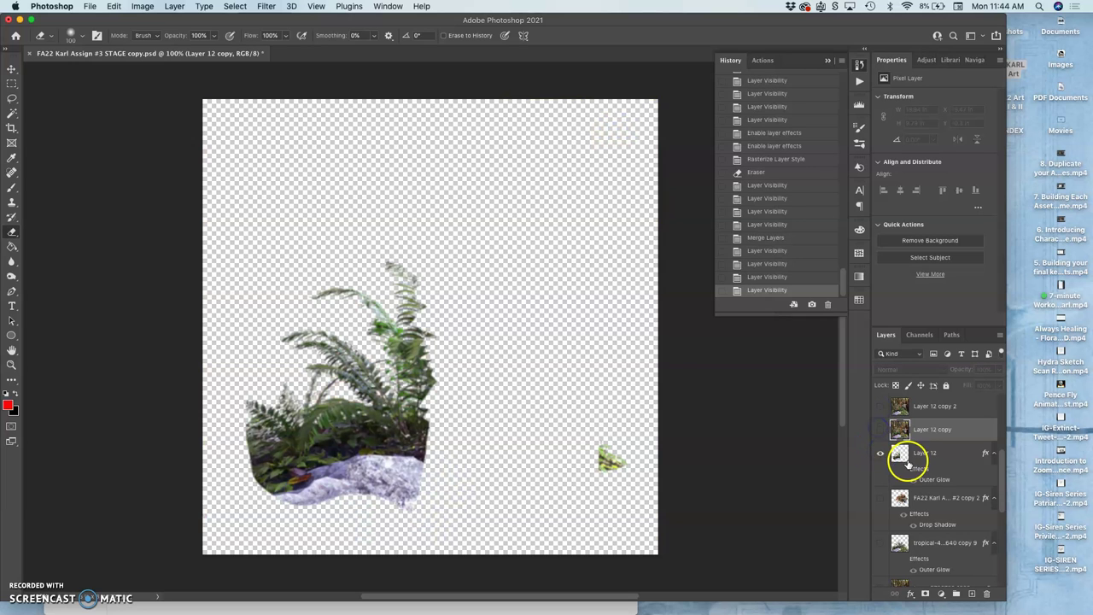
{"action": "left_click", "coordinate": [881, 499]}
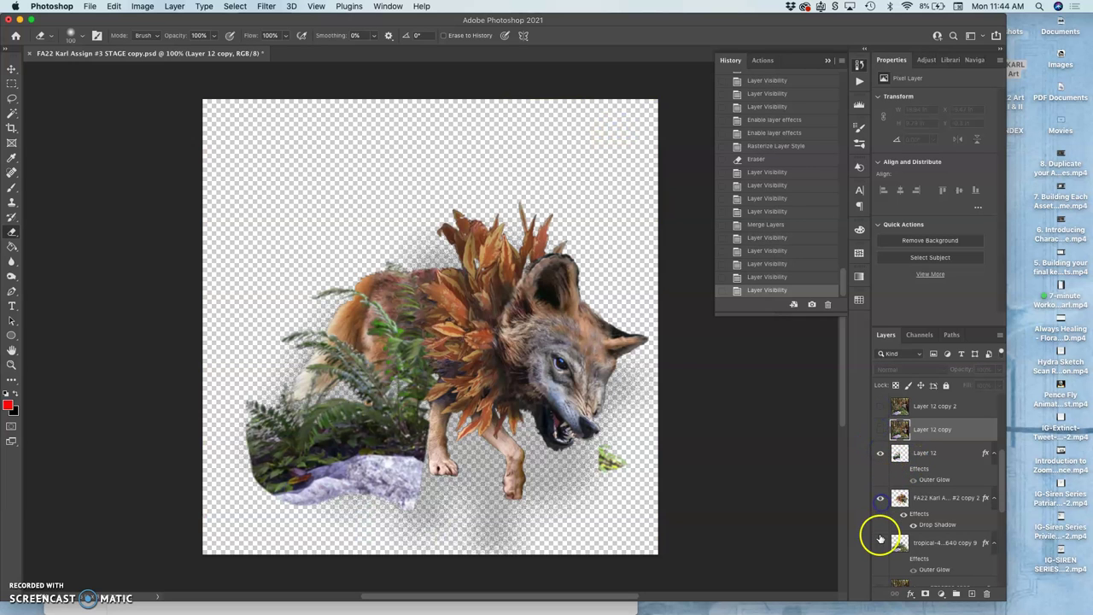
{"action": "left_click", "coordinate": [880, 544]}
{"action": "scroll", "coordinate": [880, 547], "scroll_direction": "down", "scroll_amount": 2}
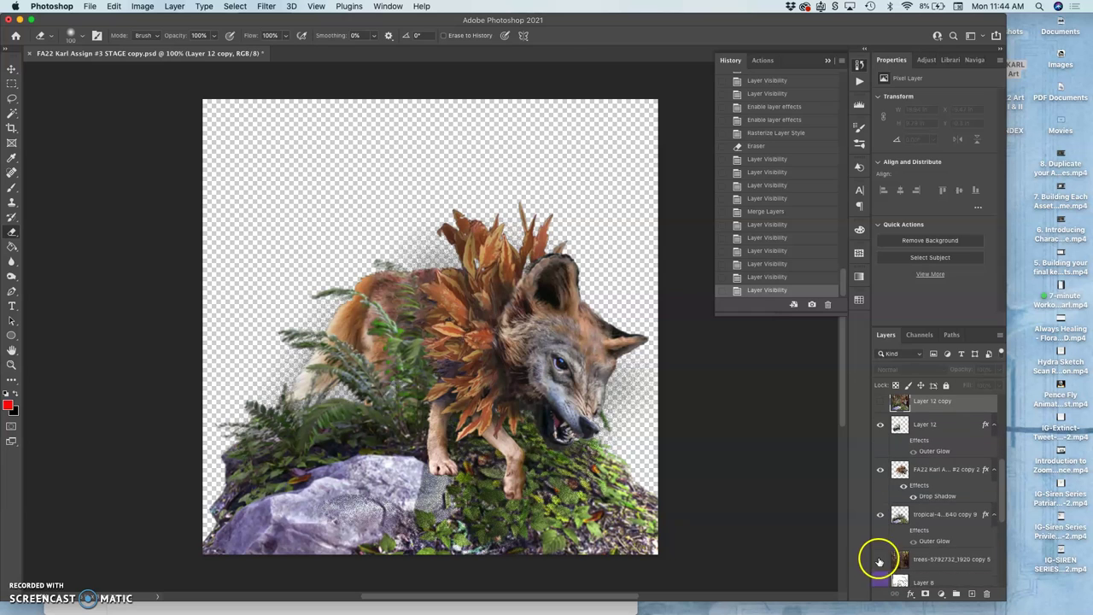
{"action": "left_click", "coordinate": [880, 562]}
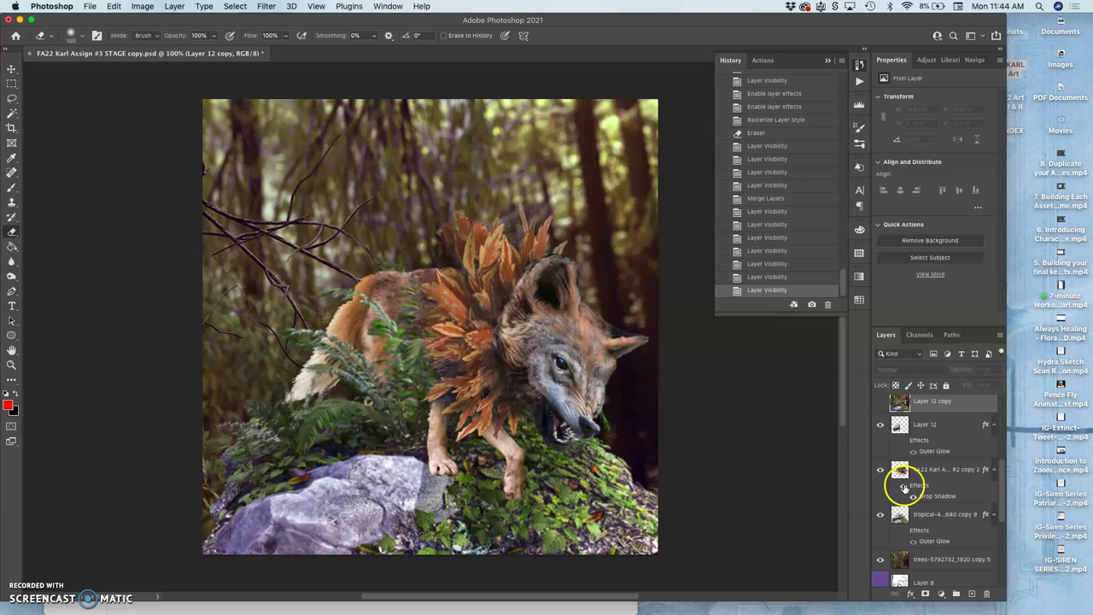
Step: Enable the rock's outer glow and wolf's drop shadow, then rasterize the wolf layer style
{"action": "left_click", "coordinate": [903, 531]}
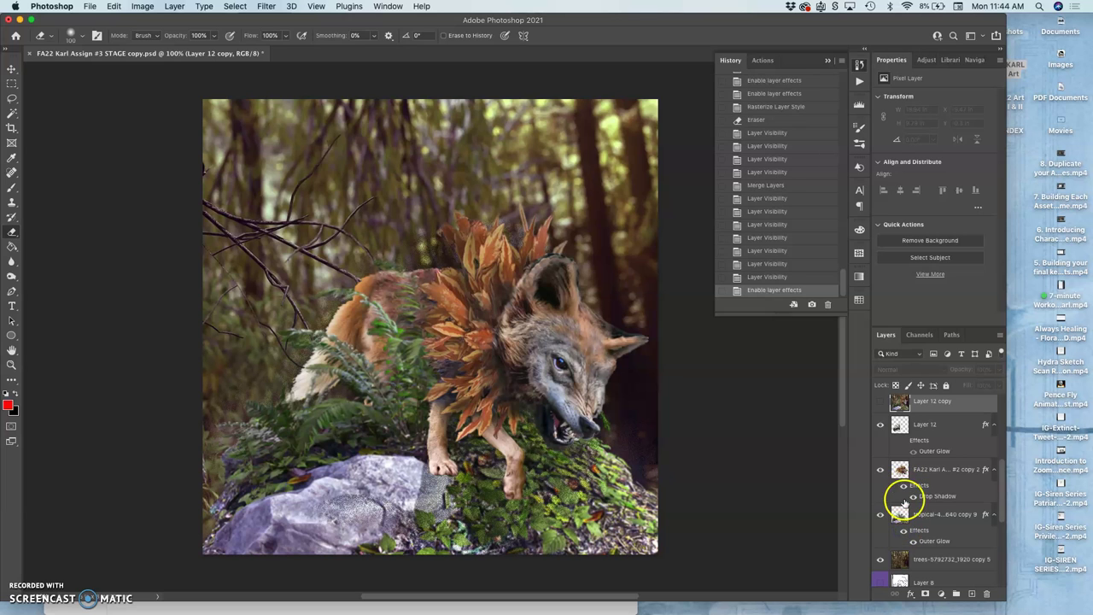
{"action": "left_click", "coordinate": [902, 486]}
{"action": "left_click", "coordinate": [902, 486]}
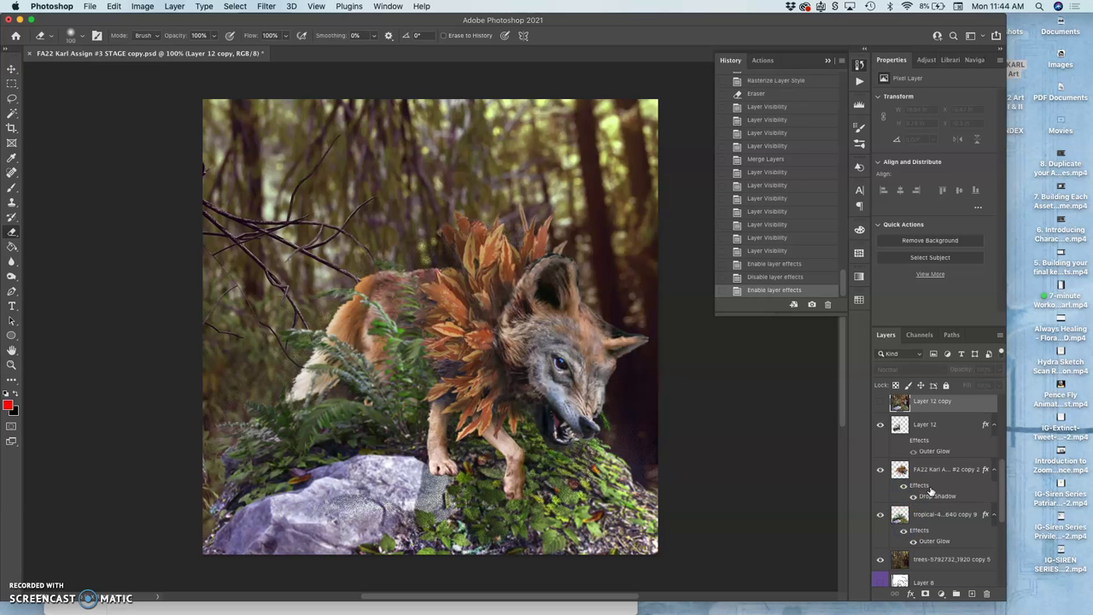
{"action": "right_click", "coordinate": [929, 477]}
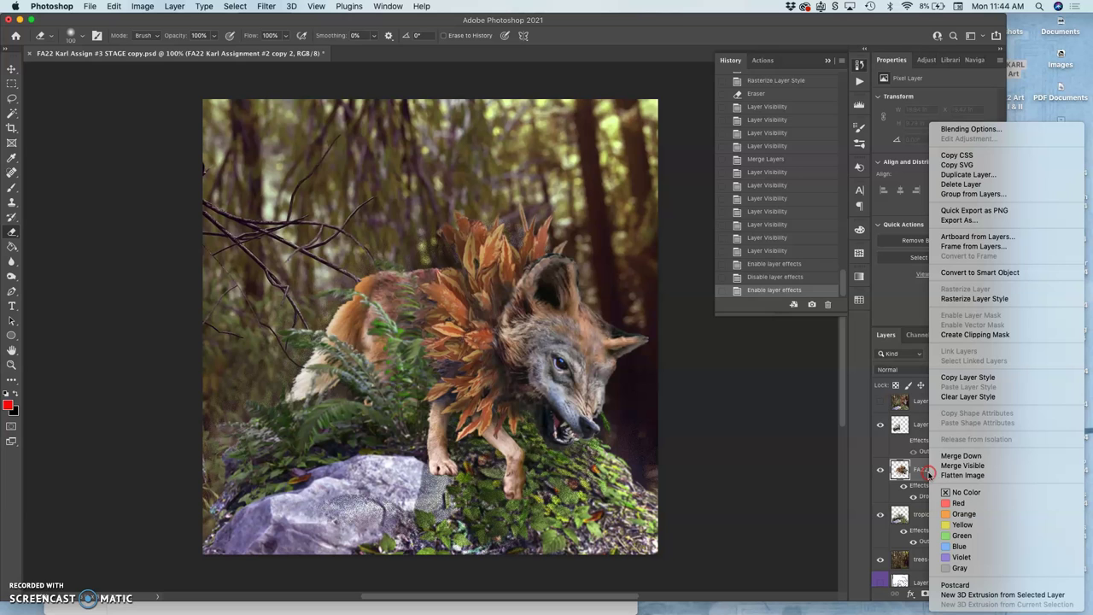
{"action": "left_click", "coordinate": [957, 299]}
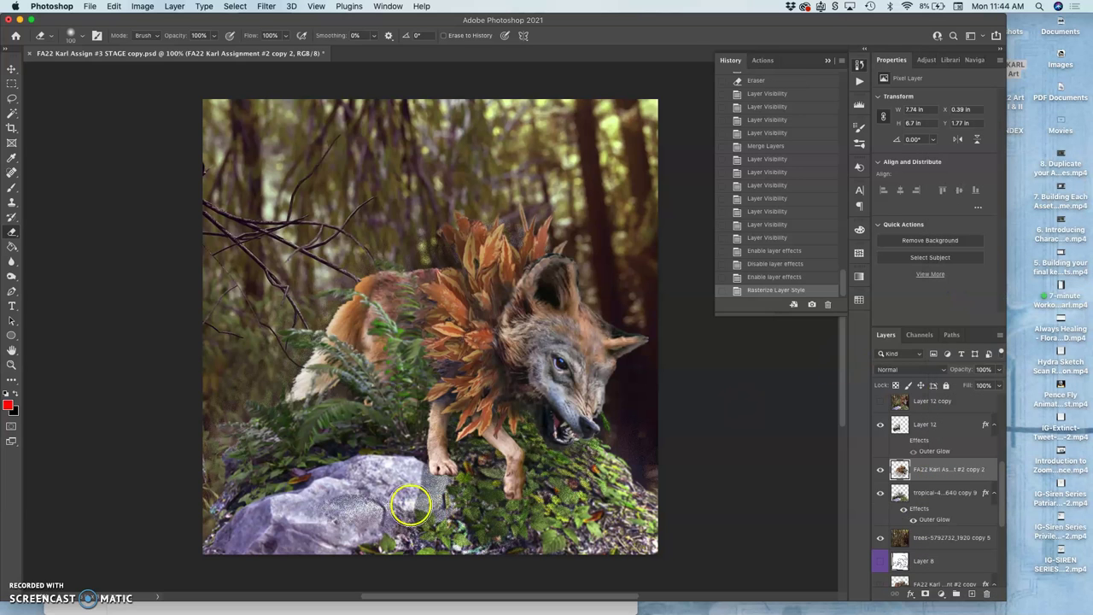
Step: Erase the grey speckled rock patch and stray pixels along the mound's right edge
{"action": "mouse_move", "coordinate": [401, 502]}
{"action": "left_mouse_down"}
{"action": "mouse_move", "coordinate": [390, 501]}
{"action": "mouse_move", "coordinate": [410, 487]}
{"action": "mouse_move", "coordinate": [306, 527]}
{"action": "mouse_move", "coordinate": [349, 481]}
{"action": "mouse_move", "coordinate": [275, 507]}
{"action": "mouse_move", "coordinate": [409, 540]}
{"action": "left_mouse_up"}
{"action": "left_click_drag", "start_coordinate": [493, 563], "coordinate": [491, 547]}
{"action": "left_click_drag", "start_coordinate": [611, 553], "coordinate": [628, 467]}
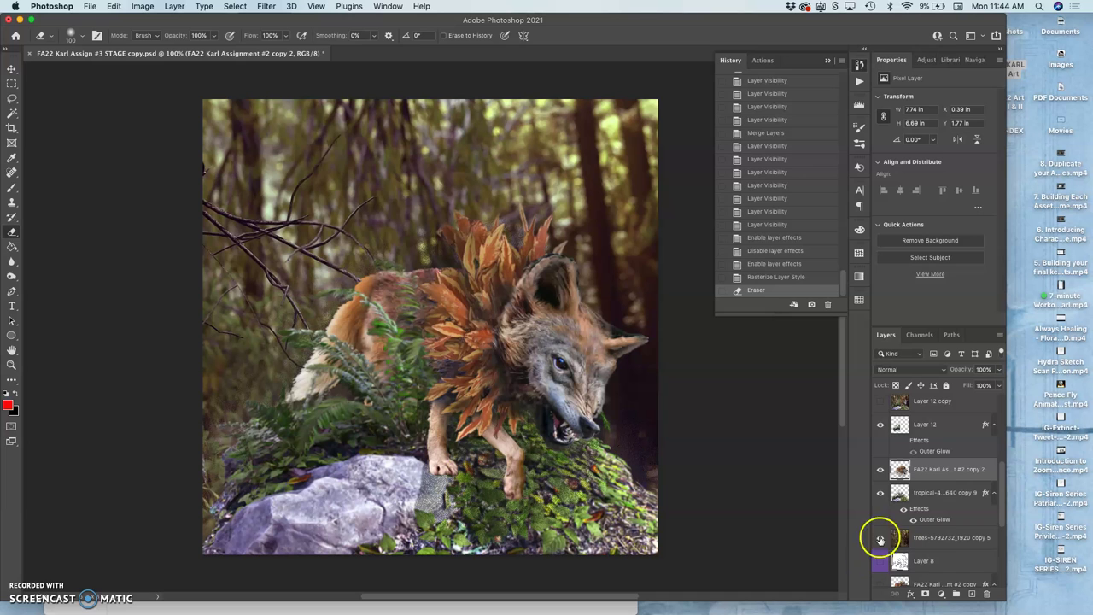
Step: Flip Layer 12 copy on and off to compare frames, leaving it hidden
{"action": "left_click", "coordinate": [882, 403]}
{"action": "left_click", "coordinate": [882, 402]}
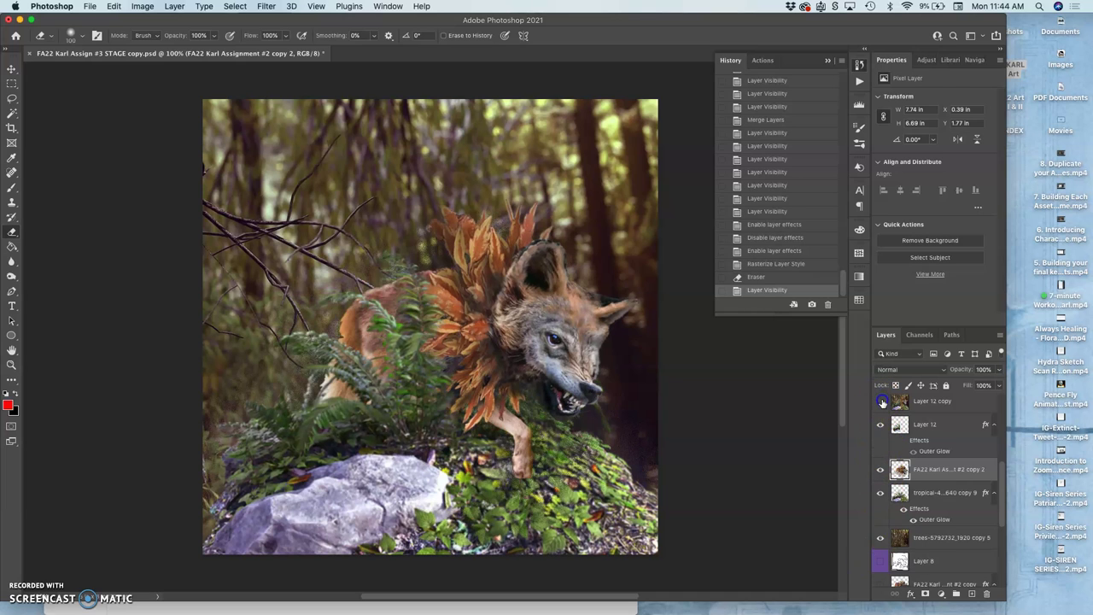
{"action": "left_click", "coordinate": [882, 402]}
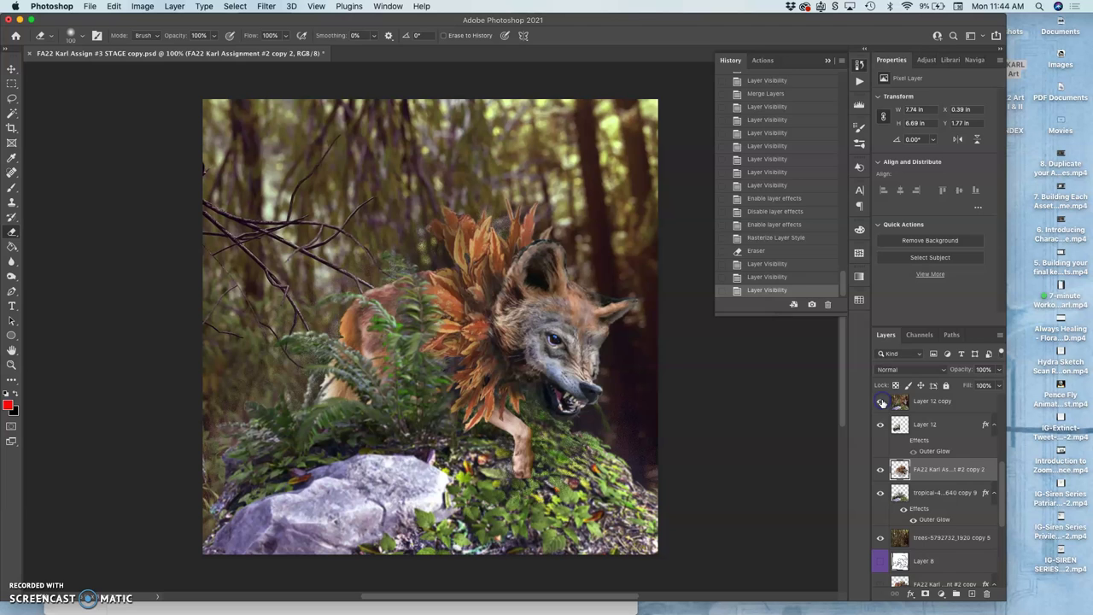
{"action": "left_click", "coordinate": [882, 403]}
{"action": "left_click", "coordinate": [883, 402]}
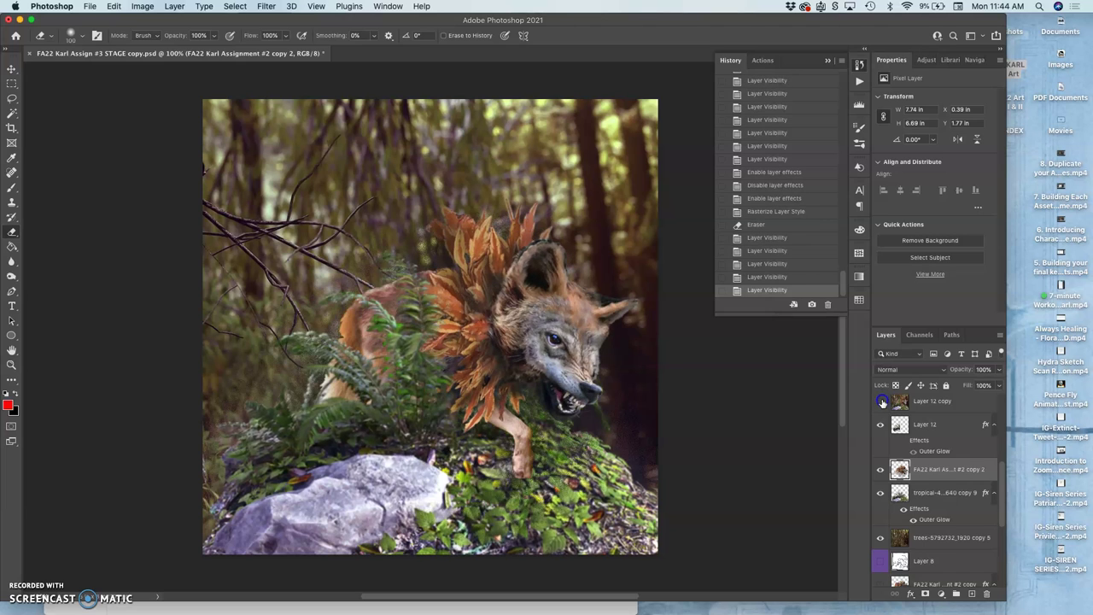
{"action": "left_click", "coordinate": [882, 402]}
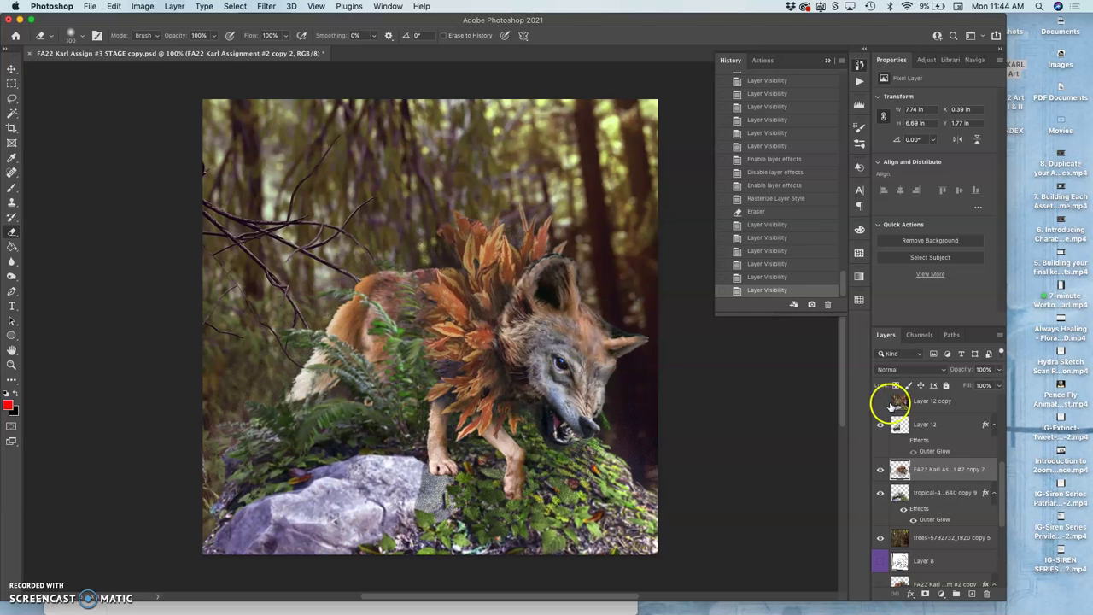
{"action": "left_click", "coordinate": [883, 403]}
{"action": "scroll", "coordinate": [924, 485], "scroll_direction": "up", "scroll_amount": 1}
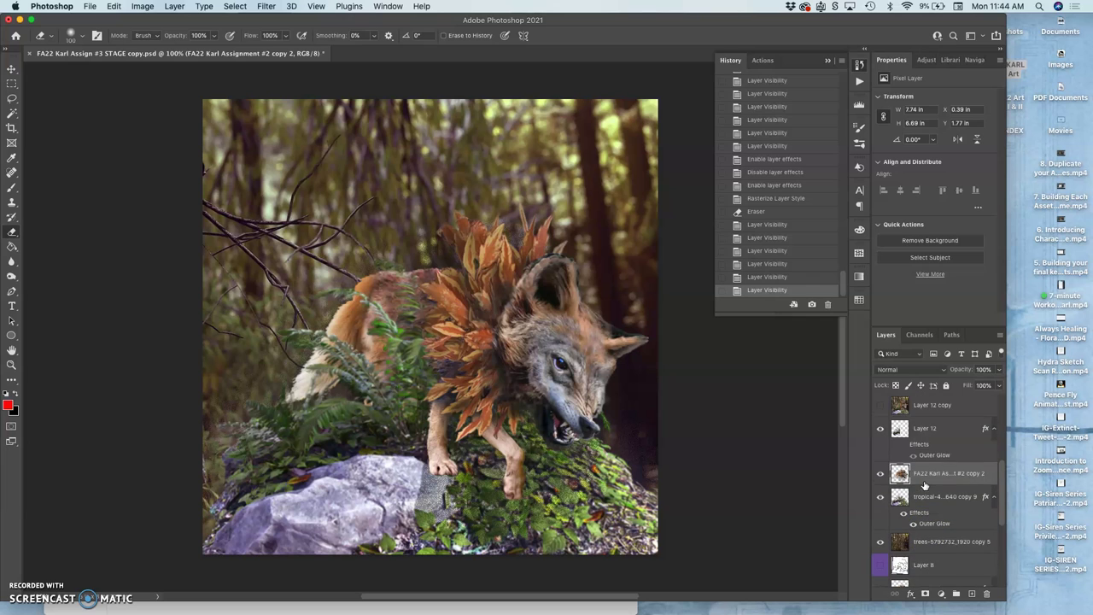
Step: Merge Layer 12 with the wolf, foliage and forest layers, then hide Layer 12
{"action": "left_click", "coordinate": [930, 436]}
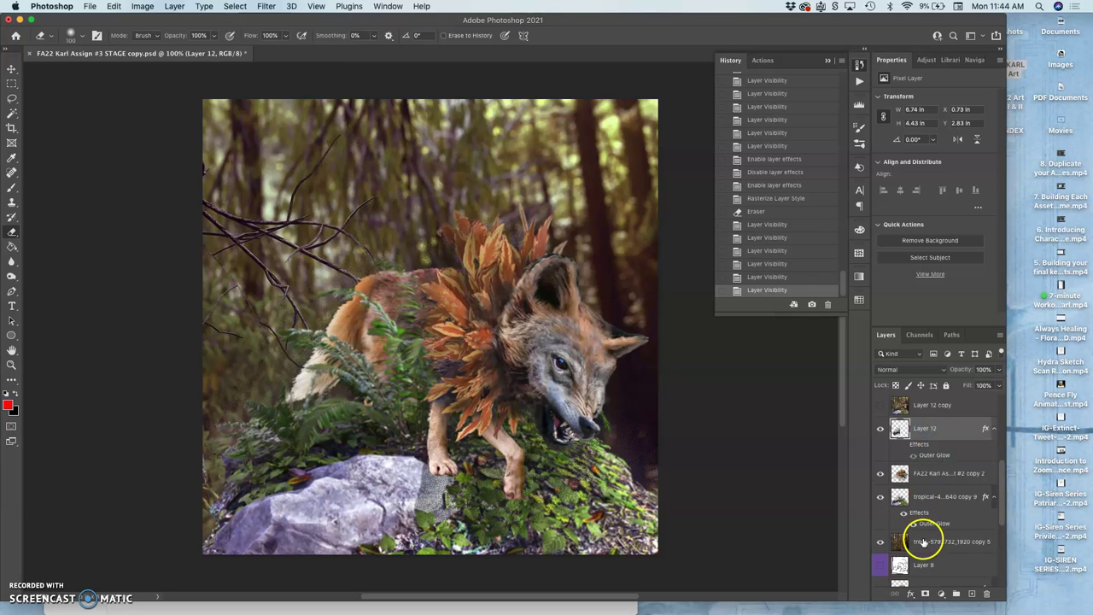
{"action": "left_click", "coordinate": [923, 541], "text": "shift"}
{"action": "key", "text": "ctrl+e"}
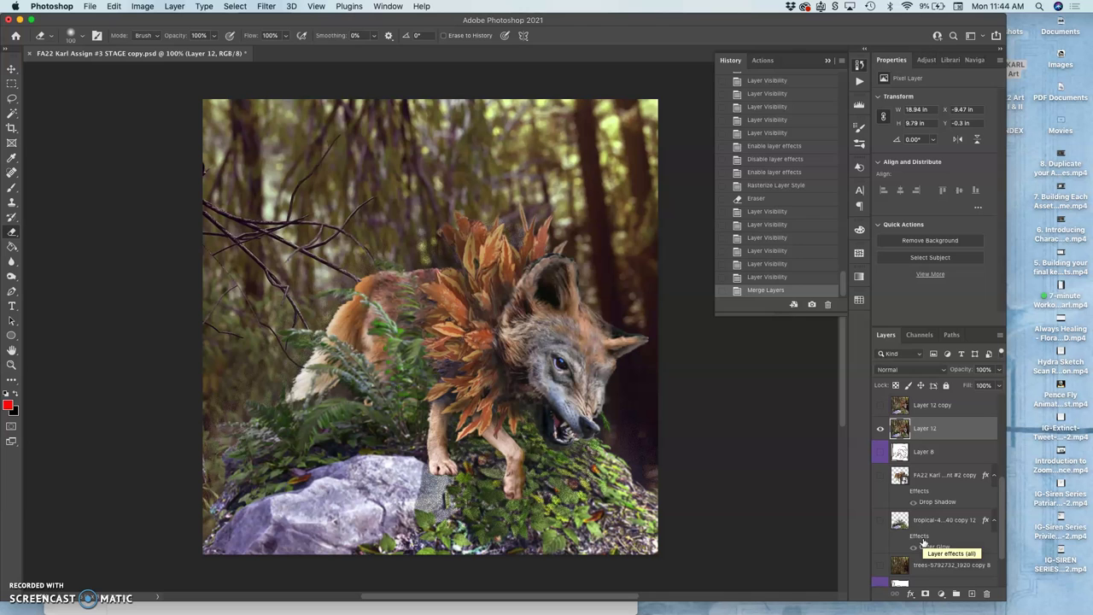
{"action": "left_click", "coordinate": [881, 429]}
Step: Preview the Layer 8 sketch and select Layer 8 through Layer 11
{"action": "left_click", "coordinate": [880, 451]}
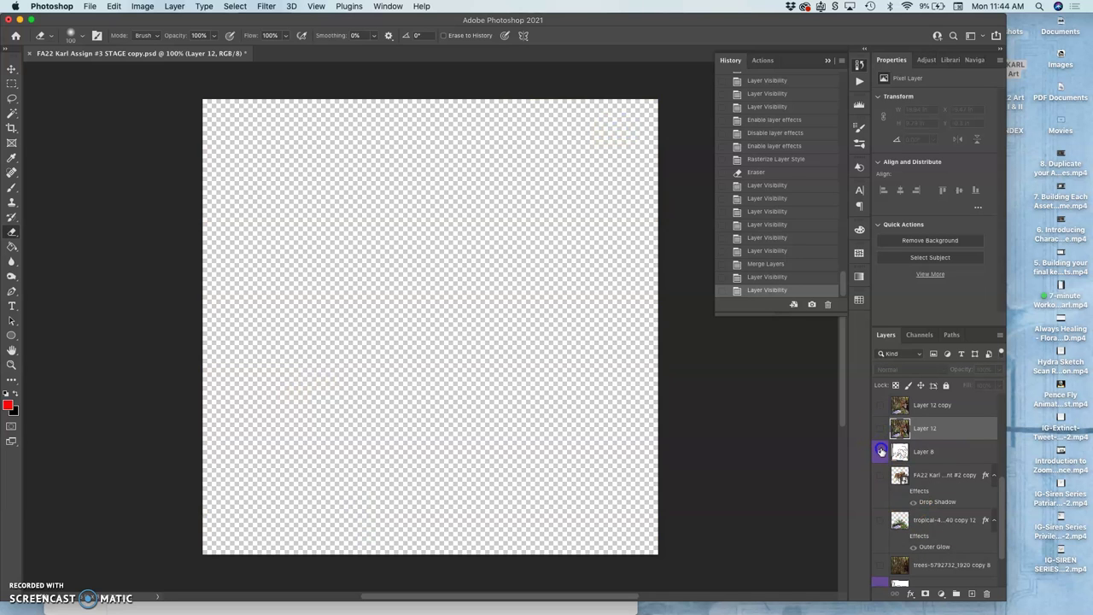
{"action": "left_click", "coordinate": [882, 452]}
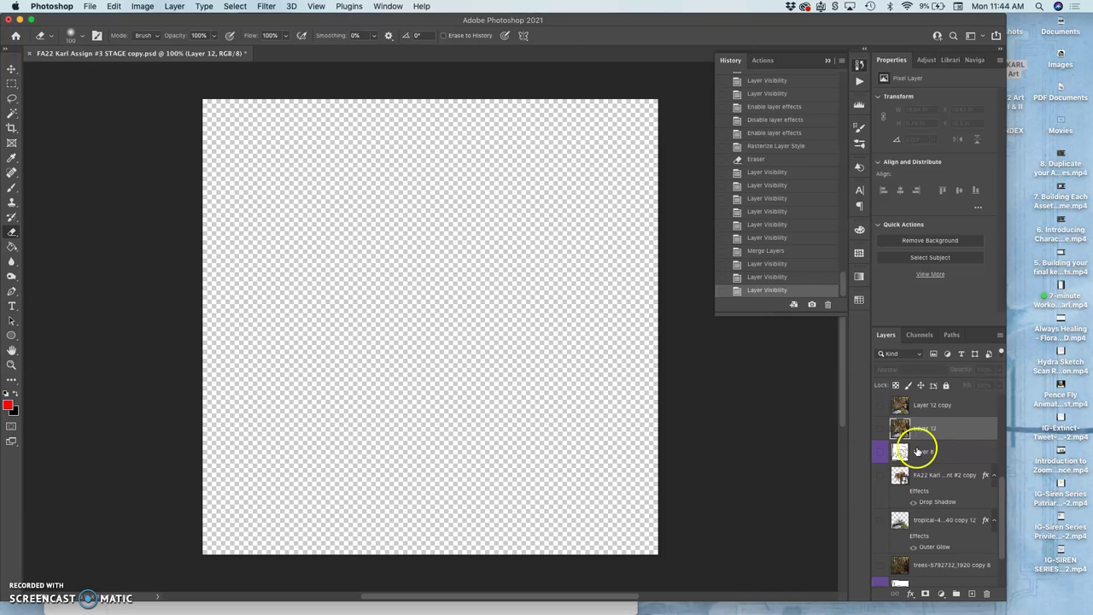
{"action": "left_click", "coordinate": [920, 452]}
{"action": "scroll", "coordinate": [920, 455], "scroll_direction": "down", "scroll_amount": 3}
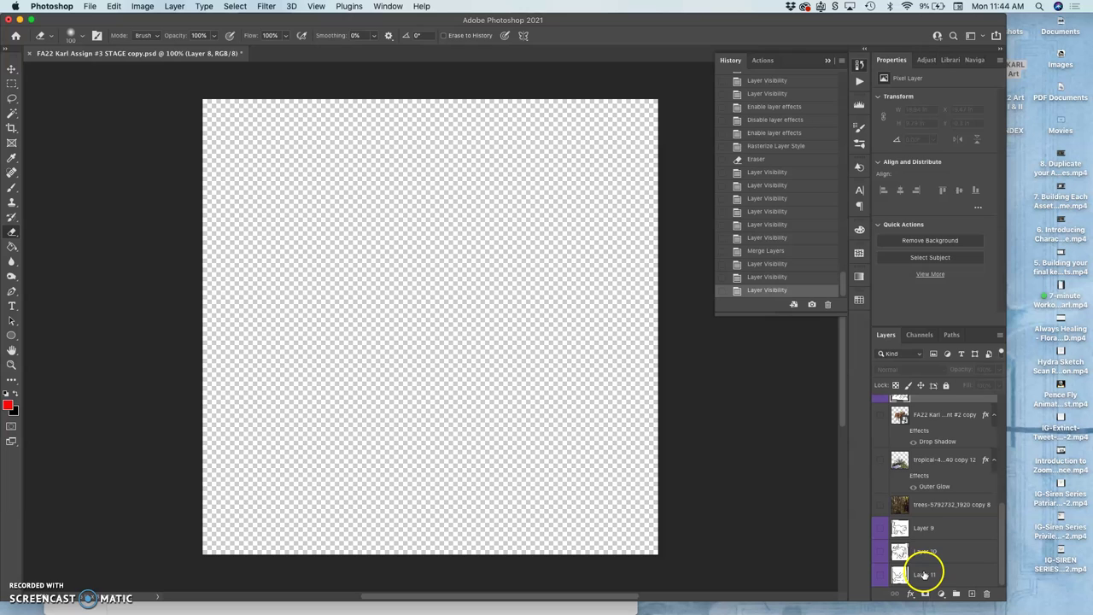
{"action": "left_click", "coordinate": [924, 574], "text": "shift"}
{"action": "scroll", "coordinate": [934, 516], "scroll_direction": "up", "scroll_amount": 2}
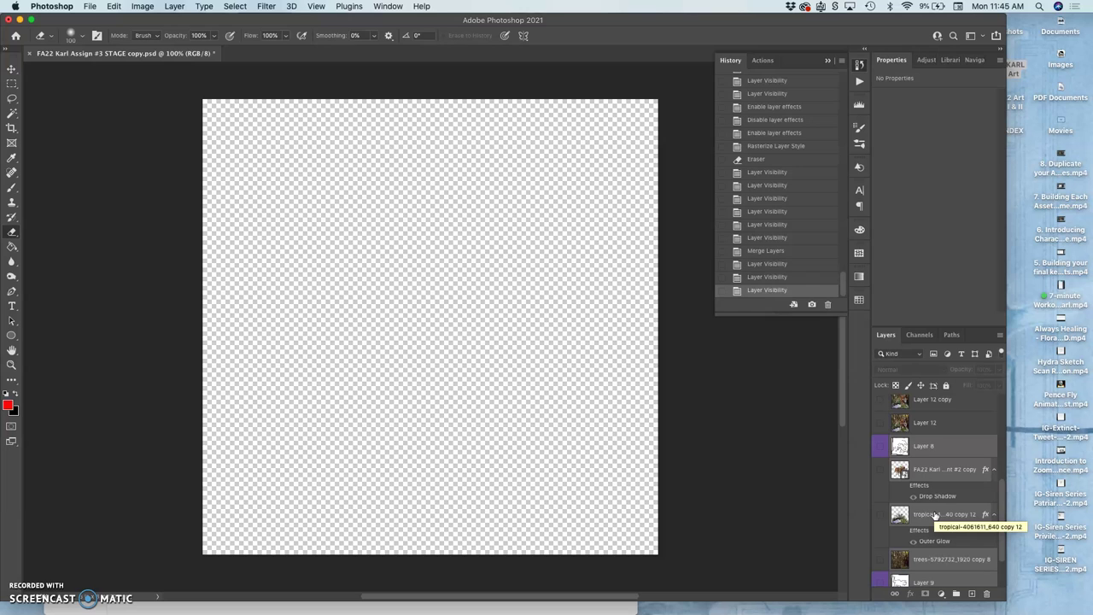
{"action": "left_click", "coordinate": [898, 454]}
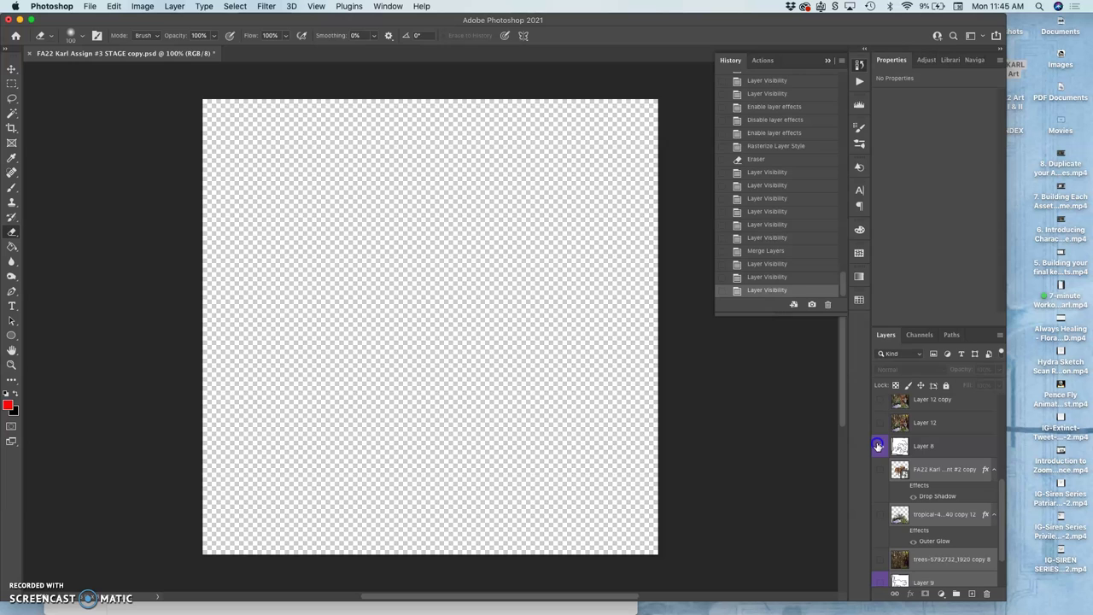
Step: Hide the Layer 8 sketch and show only the leaf-maned wolf cutout layer
{"action": "left_click", "coordinate": [878, 446]}
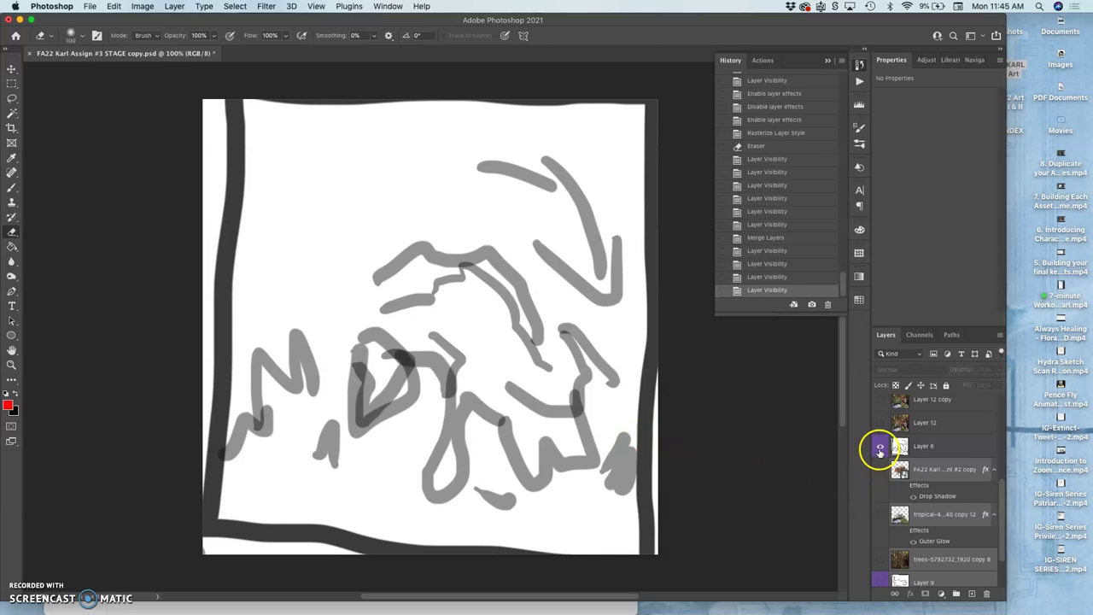
{"action": "left_click", "coordinate": [880, 448]}
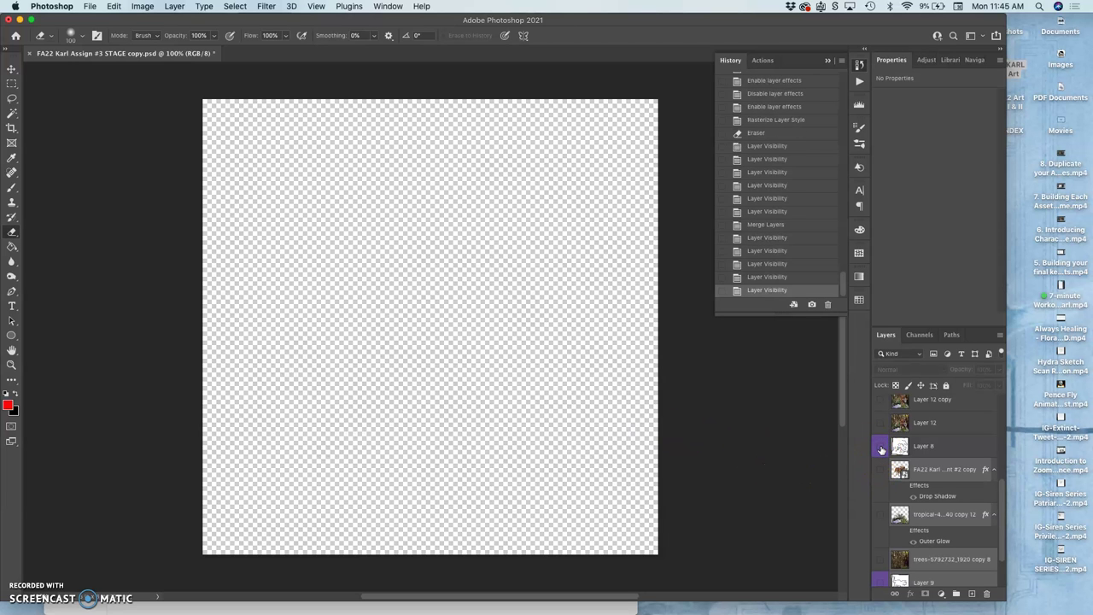
{"action": "scroll", "coordinate": [889, 504], "scroll_direction": "down", "scroll_amount": 1}
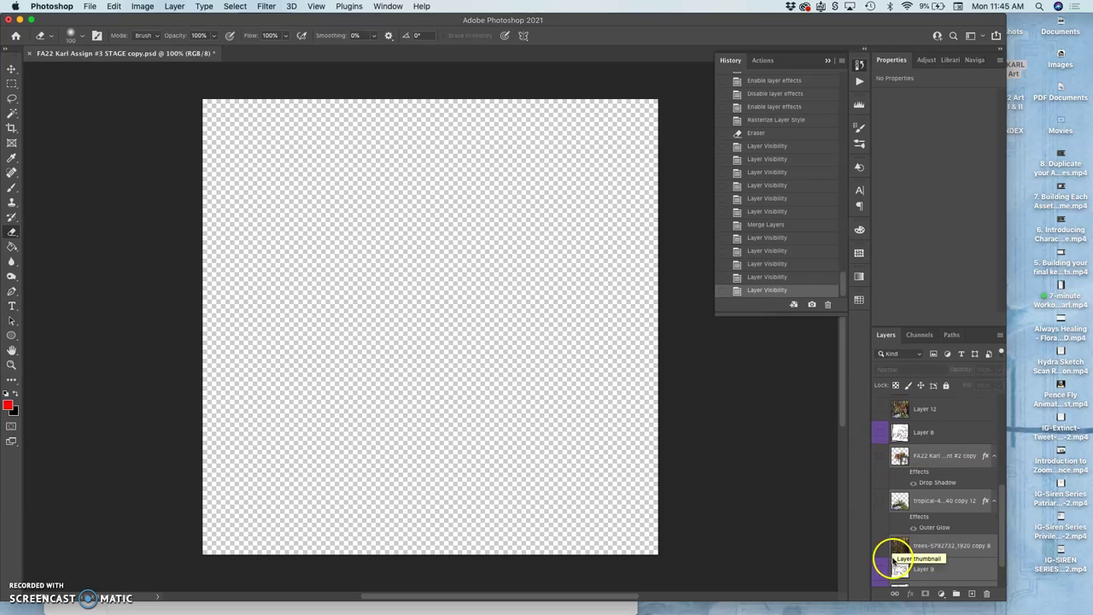
{"action": "left_click", "coordinate": [916, 573]}
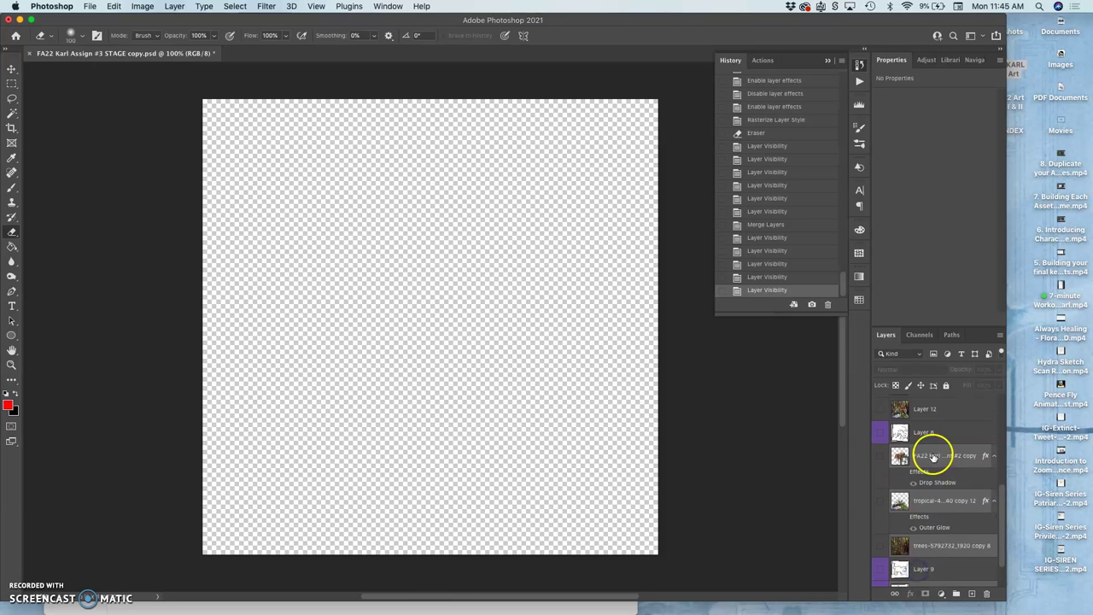
{"action": "left_click", "coordinate": [882, 458]}
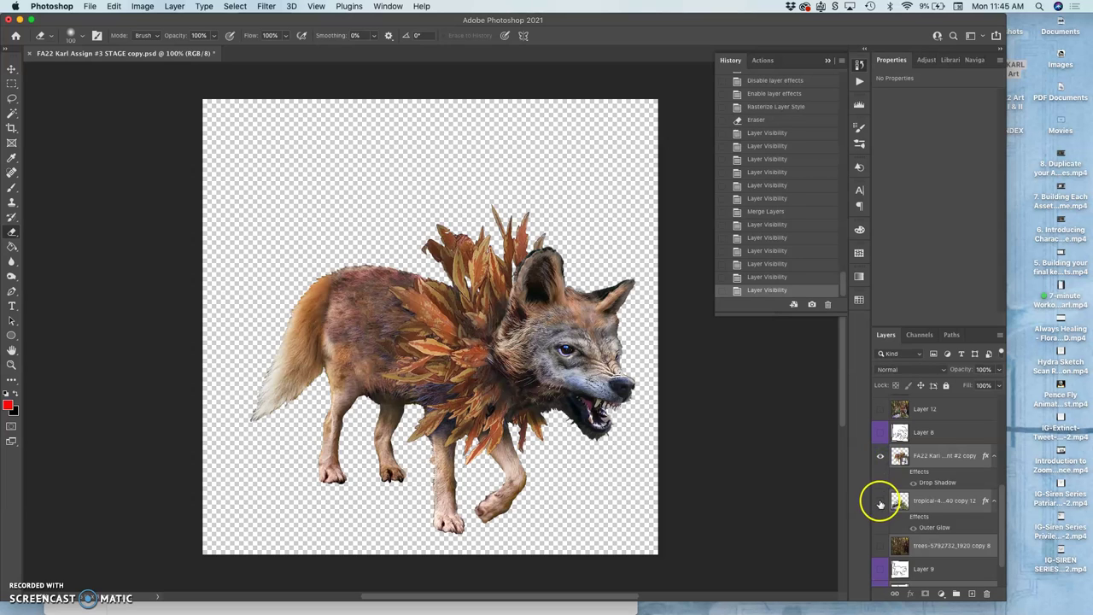
Step: Show the rock and forest layers and enable the foliage outer glow and wolf drop shadow
{"action": "left_click", "coordinate": [880, 503]}
{"action": "left_click", "coordinate": [880, 549]}
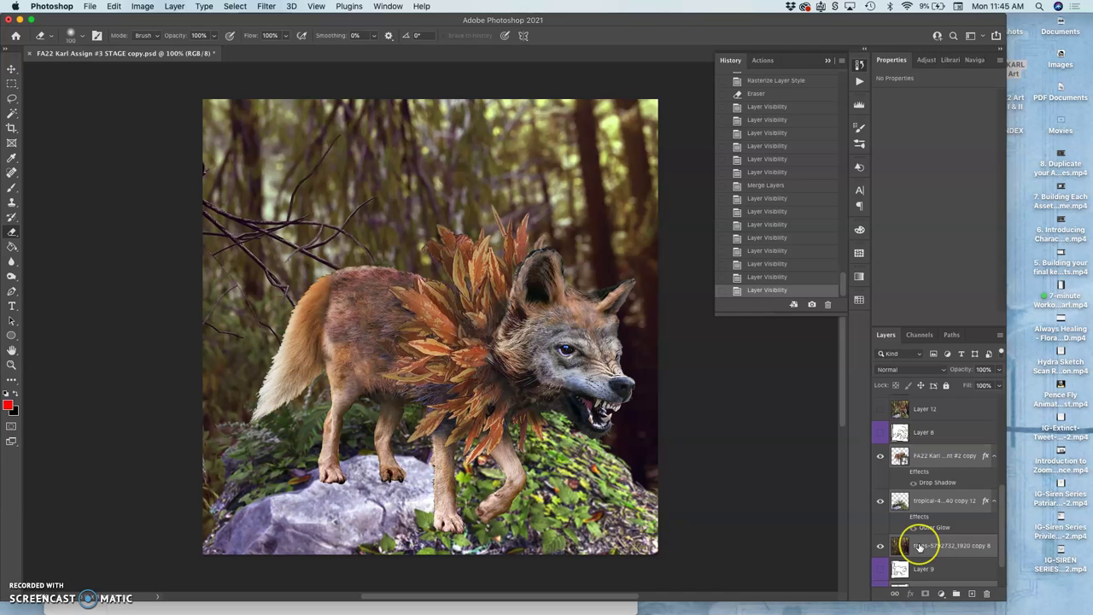
{"action": "left_click", "coordinate": [919, 547]}
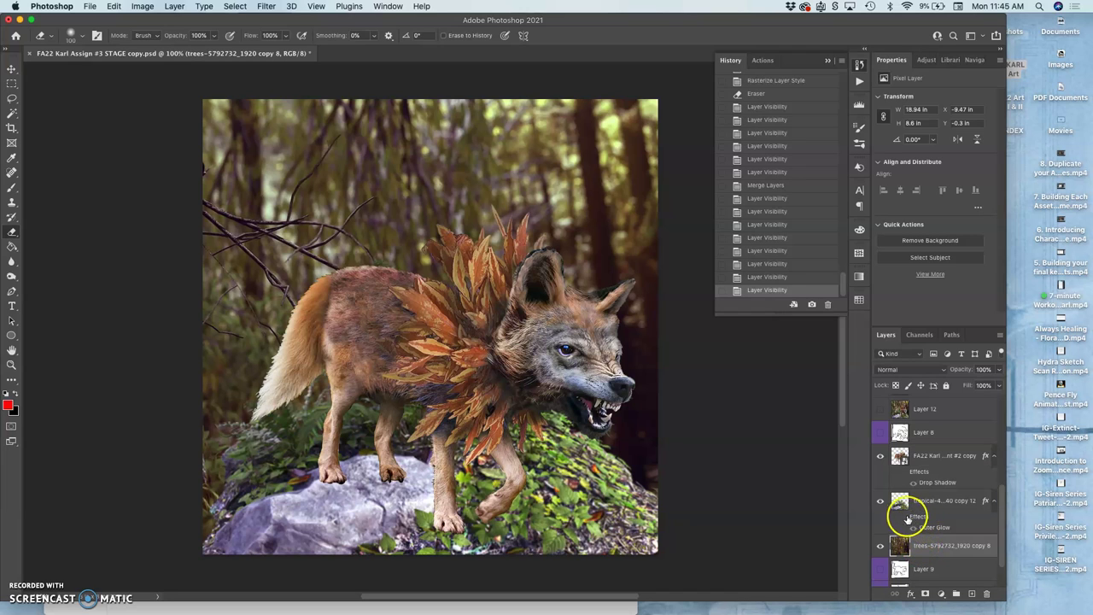
{"action": "left_click", "coordinate": [905, 516]}
{"action": "left_click", "coordinate": [903, 472]}
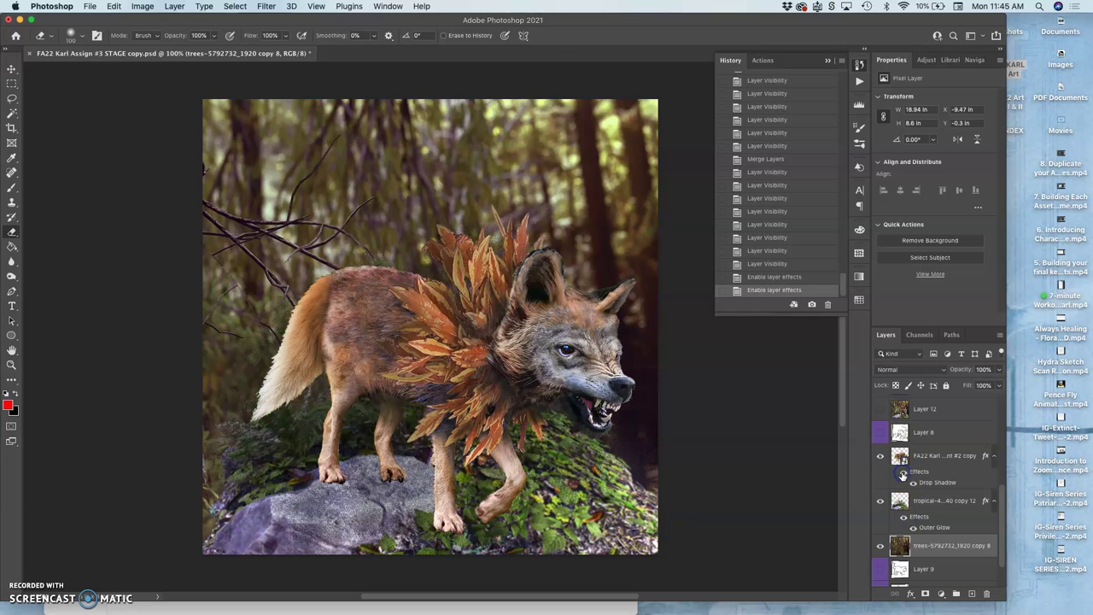
Step: Select Layer 8 down through Layer 11 and merge them into Layer 8
{"action": "mouse_move", "coordinate": [903, 475]}
{"action": "left_mouse_down"}
{"action": "mouse_move", "coordinate": [920, 464]}
{"action": "mouse_move", "coordinate": [927, 476]}
{"action": "mouse_move", "coordinate": [926, 455]}
{"action": "left_mouse_up"}
{"action": "left_click", "coordinate": [926, 456]}
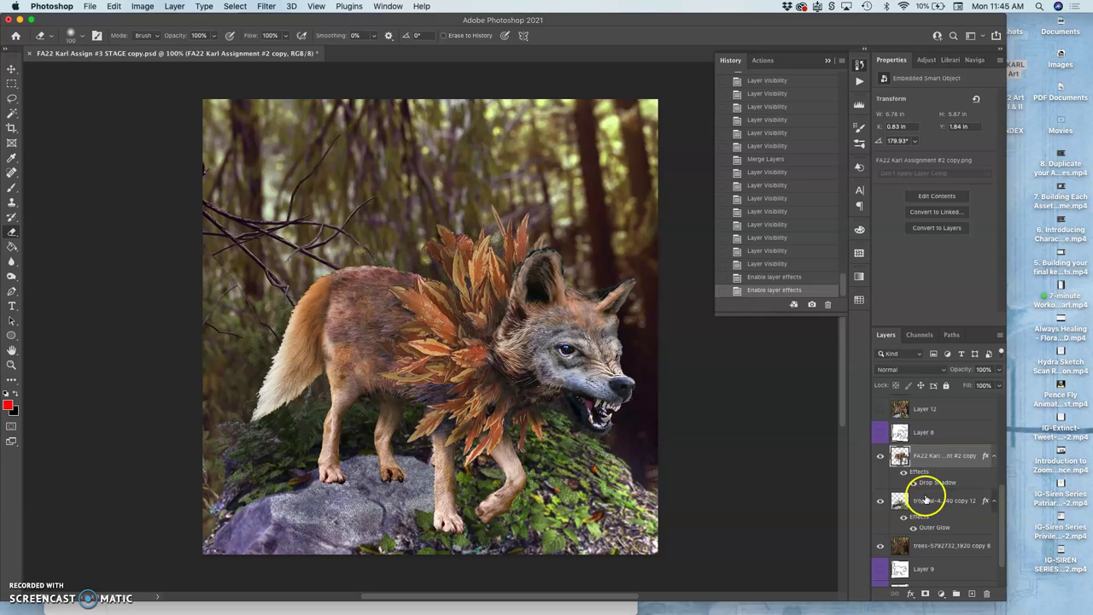
{"action": "left_click_drag", "start_coordinate": [927, 499], "coordinate": [926, 444]}
{"action": "left_click", "coordinate": [925, 436]}
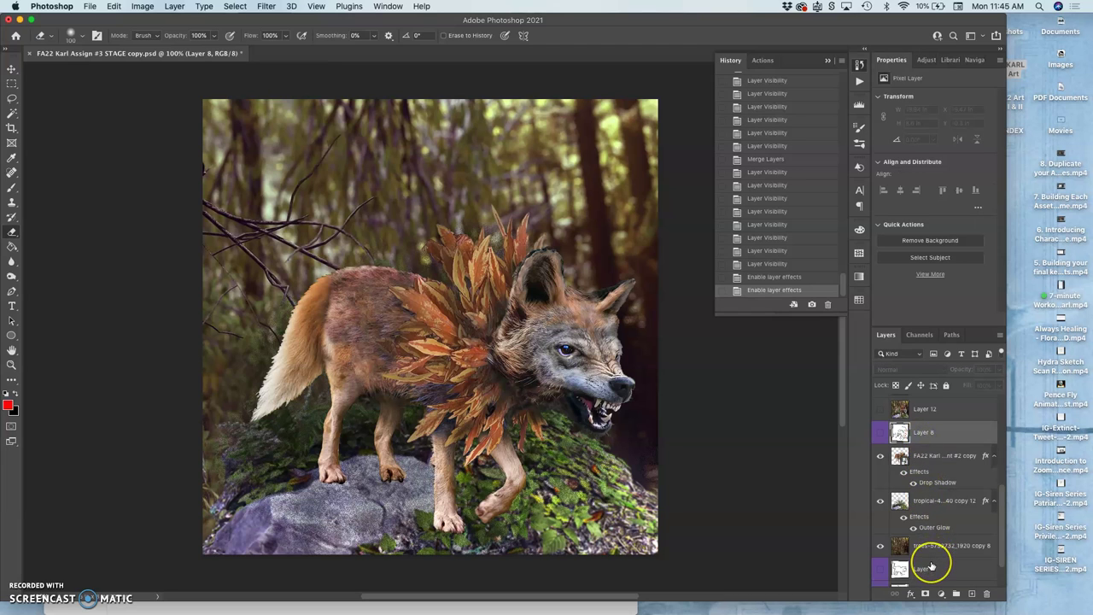
{"action": "scroll", "coordinate": [931, 564], "scroll_direction": "down", "scroll_amount": 2}
{"action": "left_click", "coordinate": [927, 579], "text": "shift"}
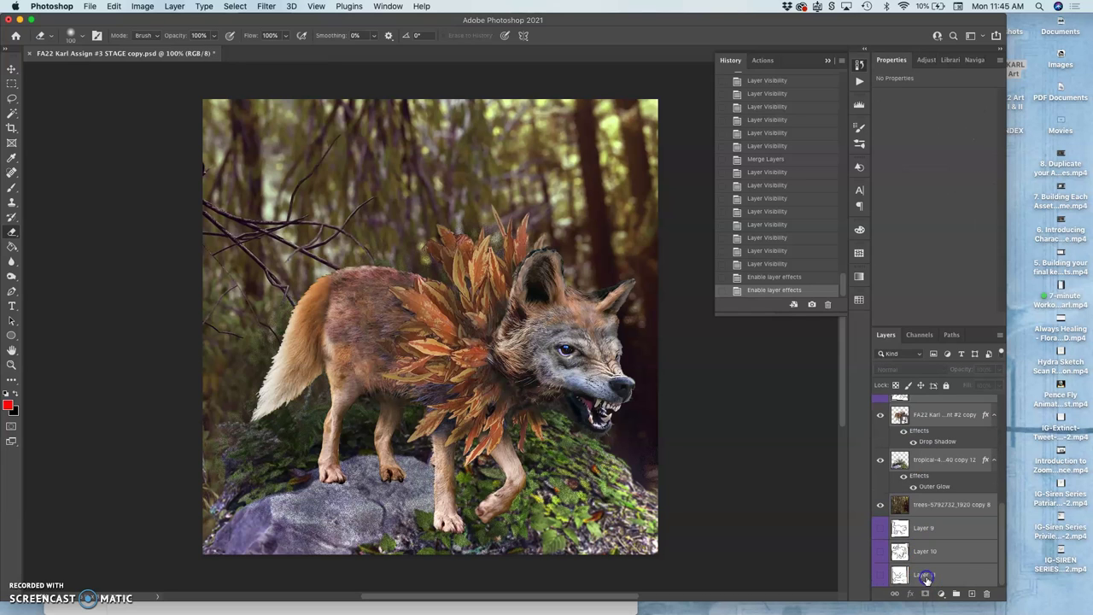
{"action": "key", "text": "super+e"}
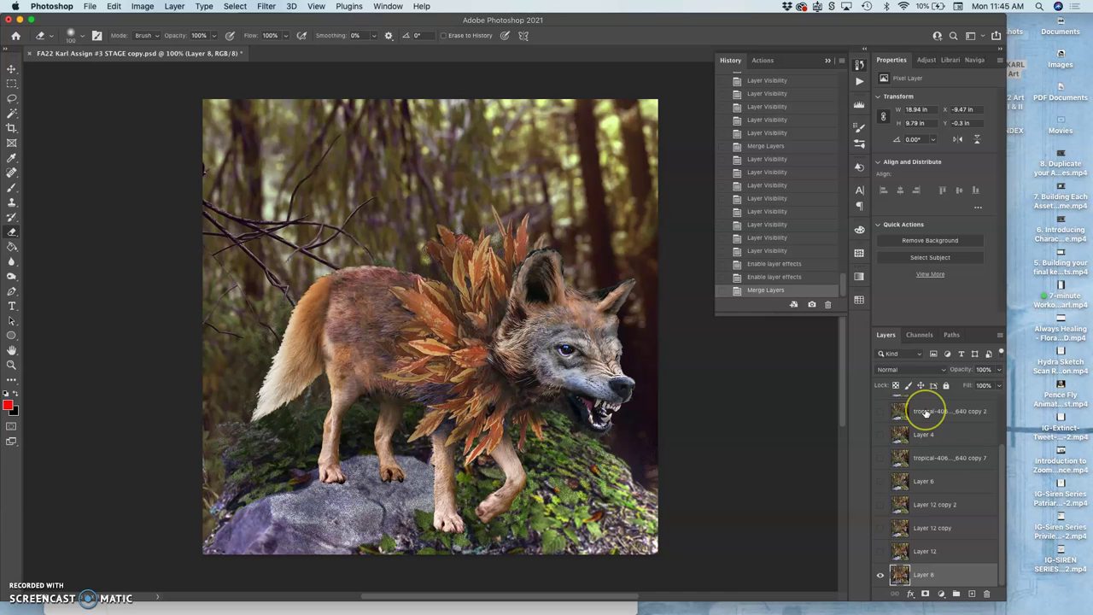
{"action": "scroll", "coordinate": [926, 412], "scroll_direction": "up", "scroll_amount": 3}
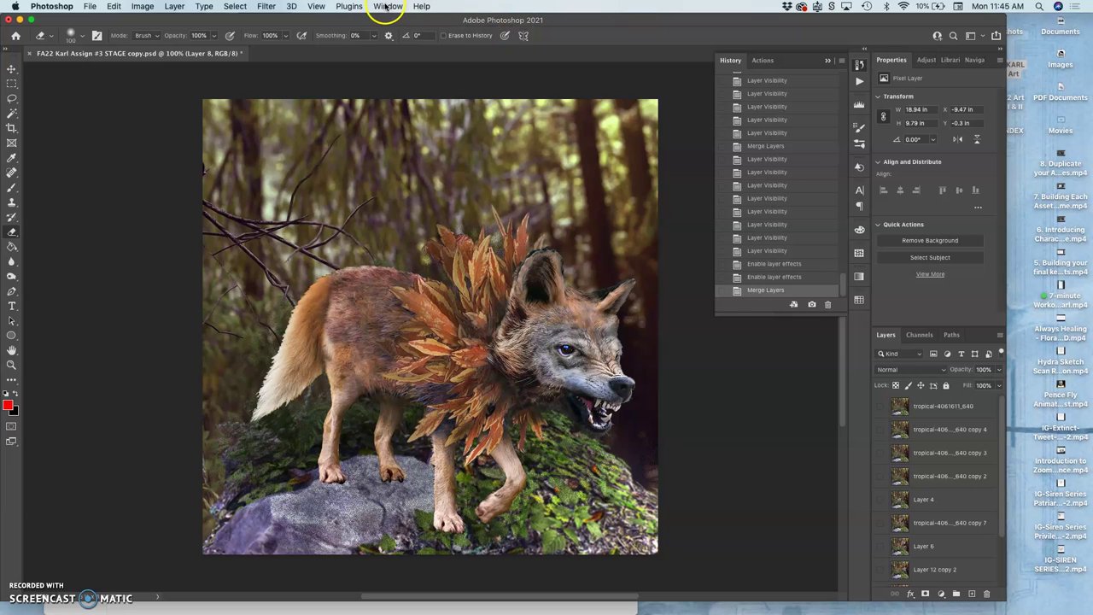
Step: Save the document and build timeline animation frames from every layer
{"action": "key", "text": "super+s"}
{"action": "left_click", "coordinate": [387, 7]}
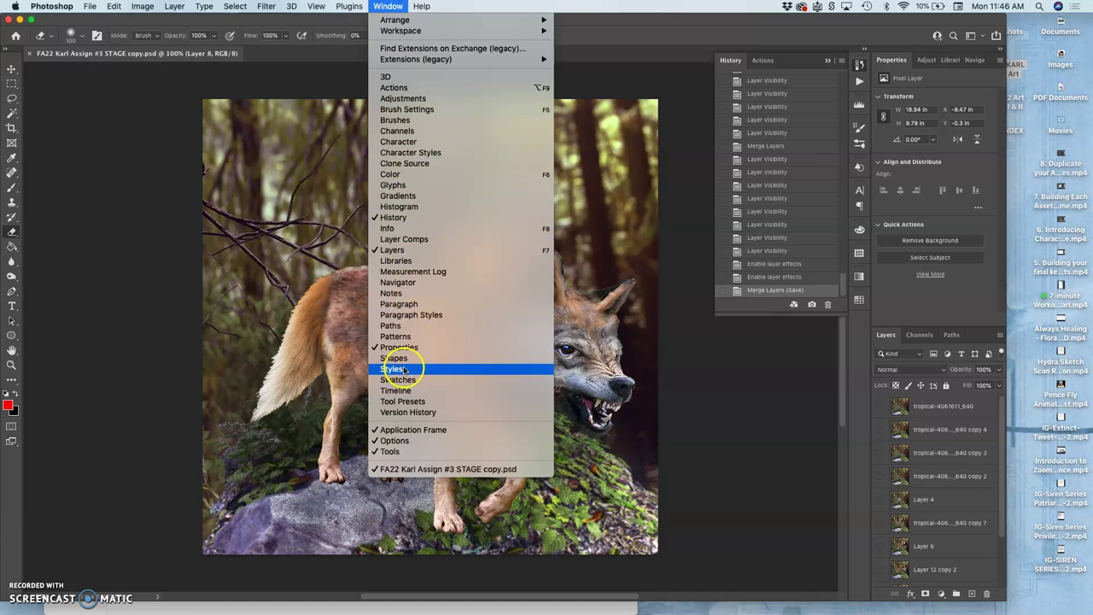
{"action": "left_click", "coordinate": [397, 393]}
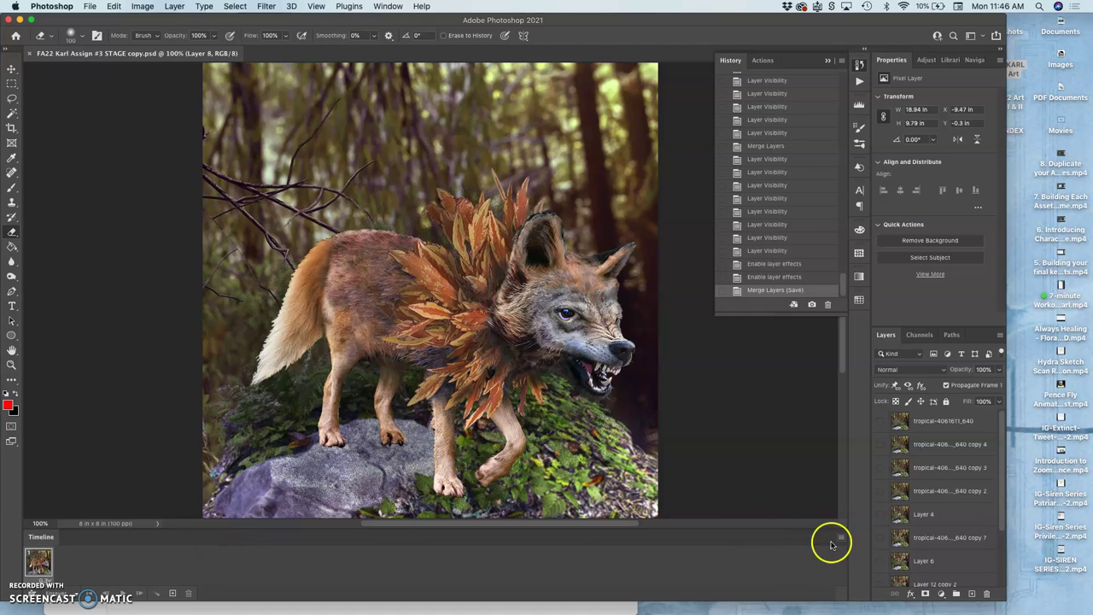
{"action": "left_click", "coordinate": [841, 538]}
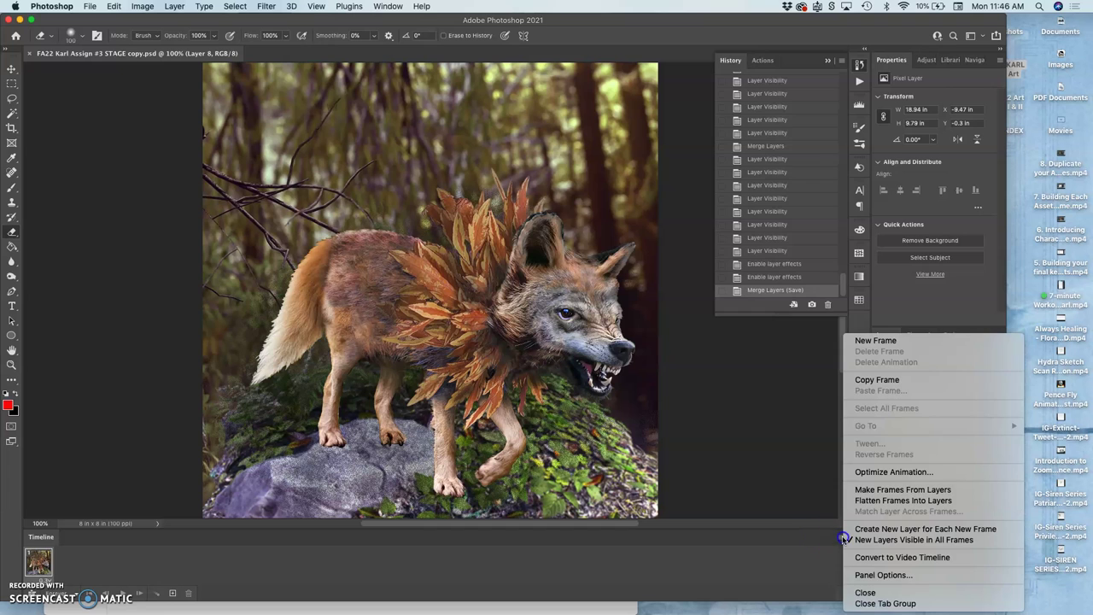
{"action": "left_click", "coordinate": [910, 491]}
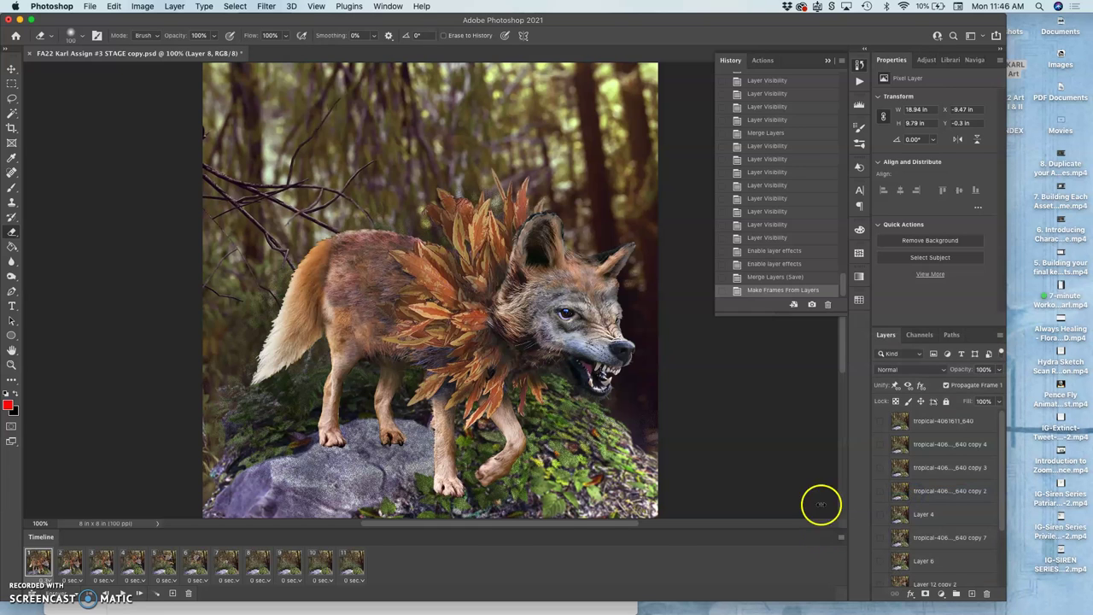
Step: Give all eleven frames a 0.3-second delay and play the animation
{"action": "left_click", "coordinate": [360, 562], "text": "shift"}
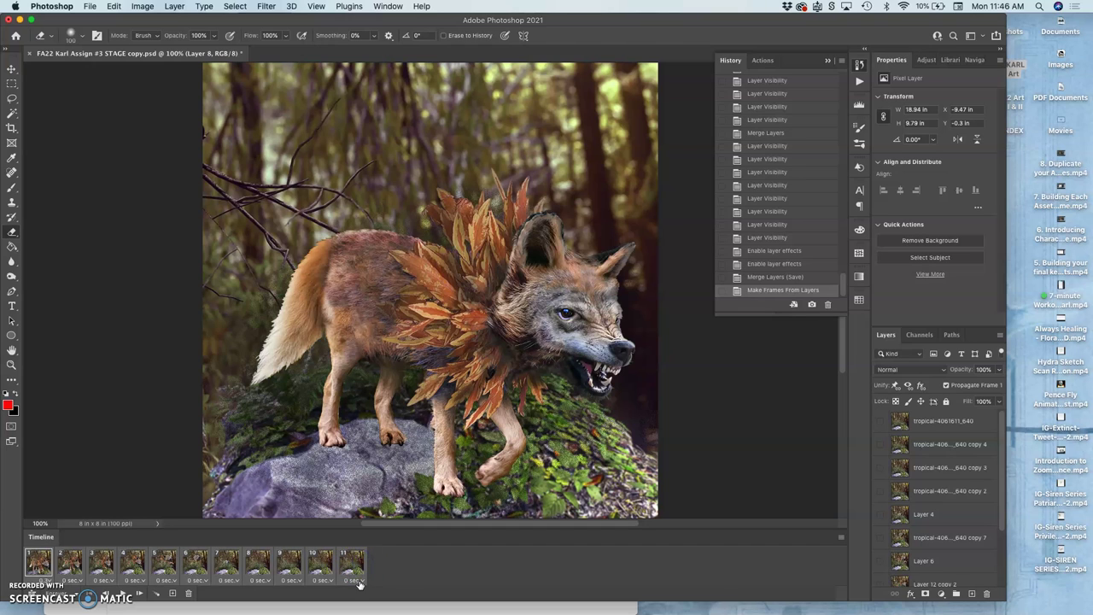
{"action": "left_click", "coordinate": [360, 584]}
{"action": "left_click", "coordinate": [360, 561]}
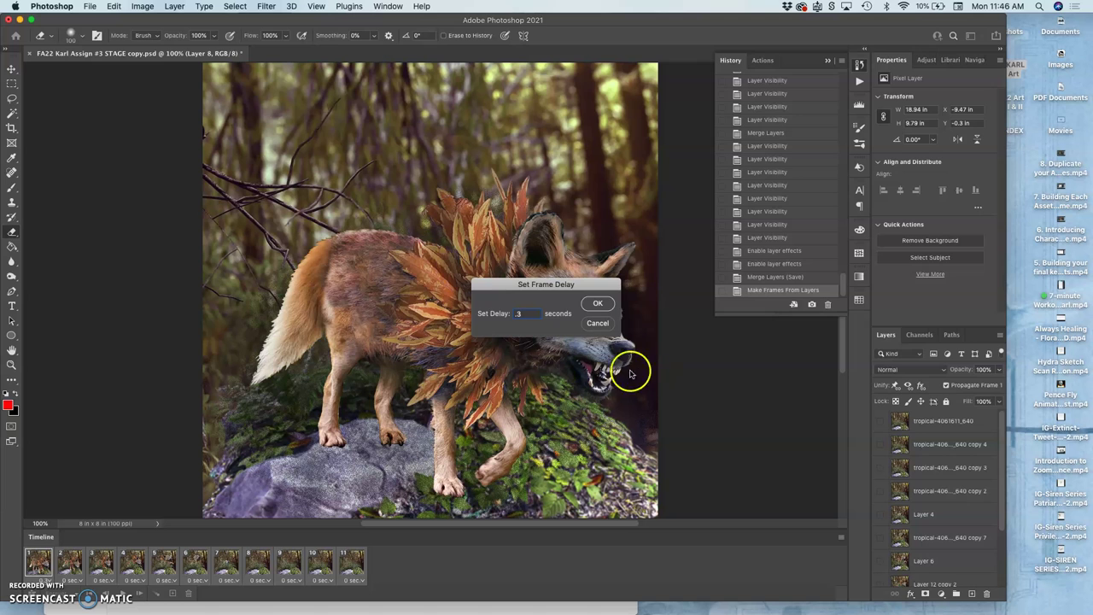
{"action": "left_click", "coordinate": [598, 304]}
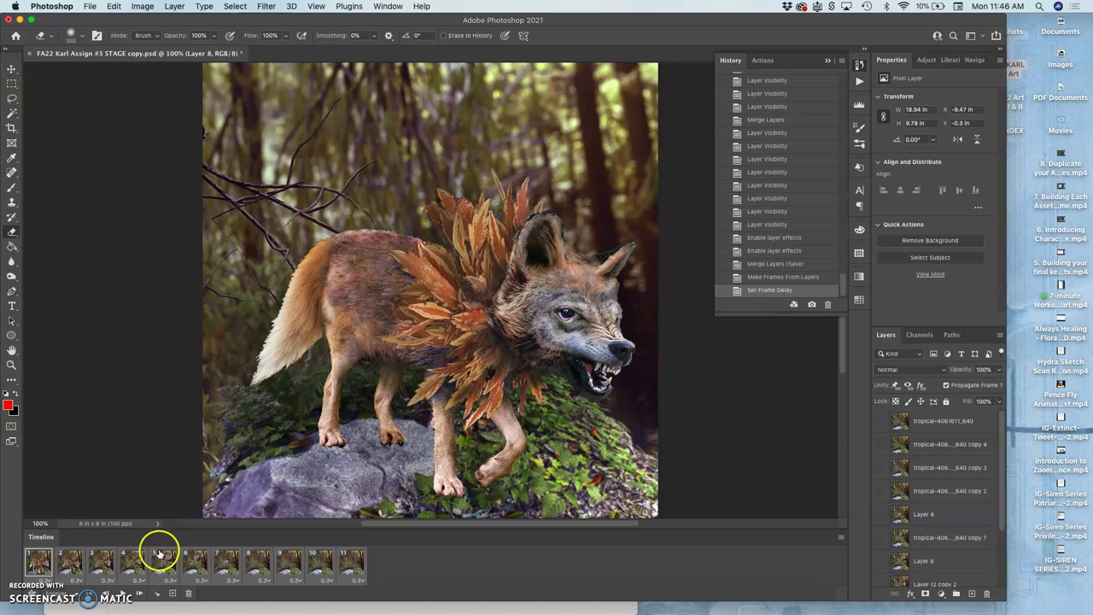
{"action": "left_click", "coordinate": [124, 593]}
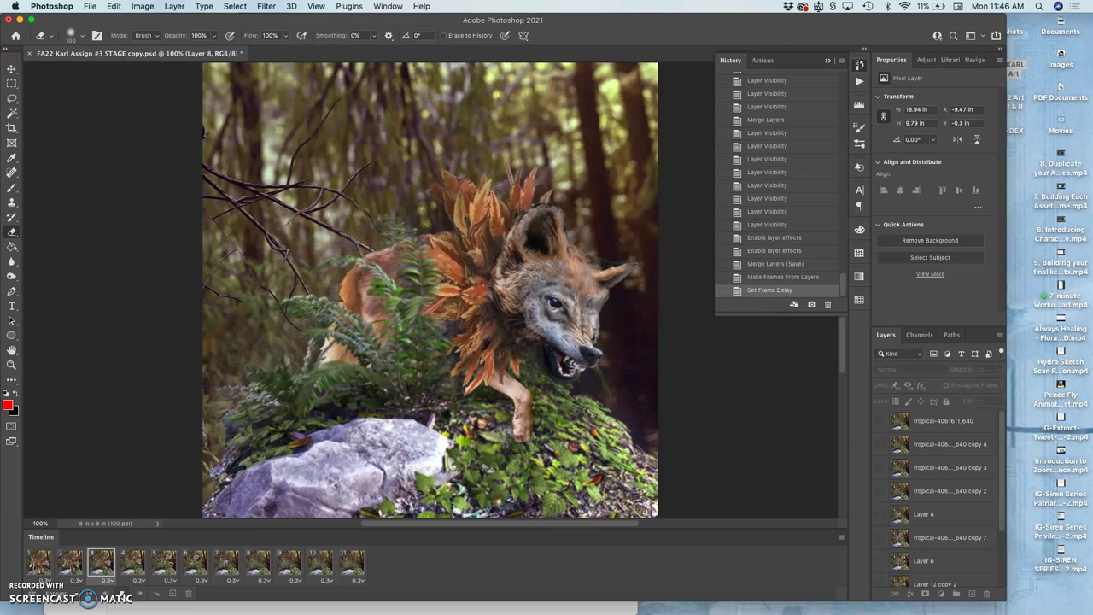
Step: Stop playback, reverse all eleven frames, and play the reversed animation
{"action": "left_click", "coordinate": [124, 593]}
{"action": "left_click", "coordinate": [39, 562]}
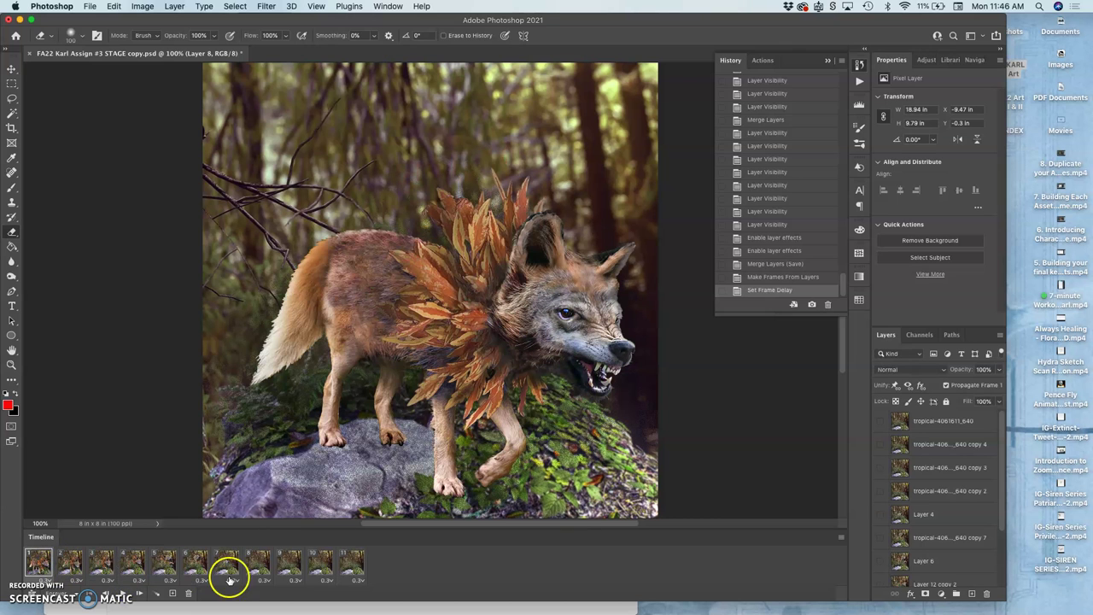
{"action": "left_click", "coordinate": [361, 559], "text": "shift"}
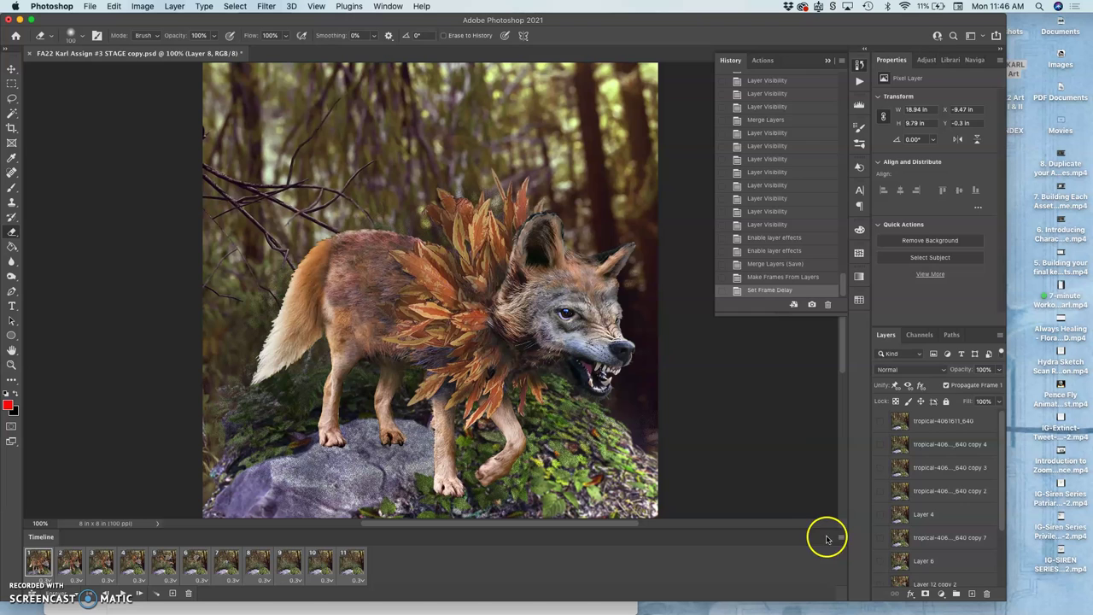
{"action": "left_click", "coordinate": [839, 538]}
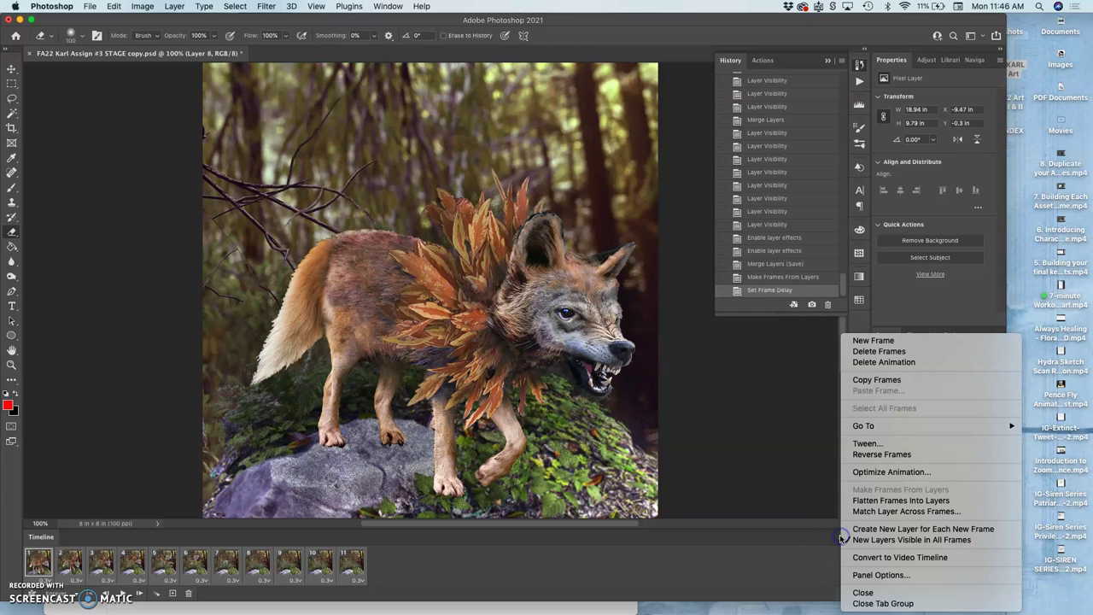
{"action": "left_click", "coordinate": [854, 455]}
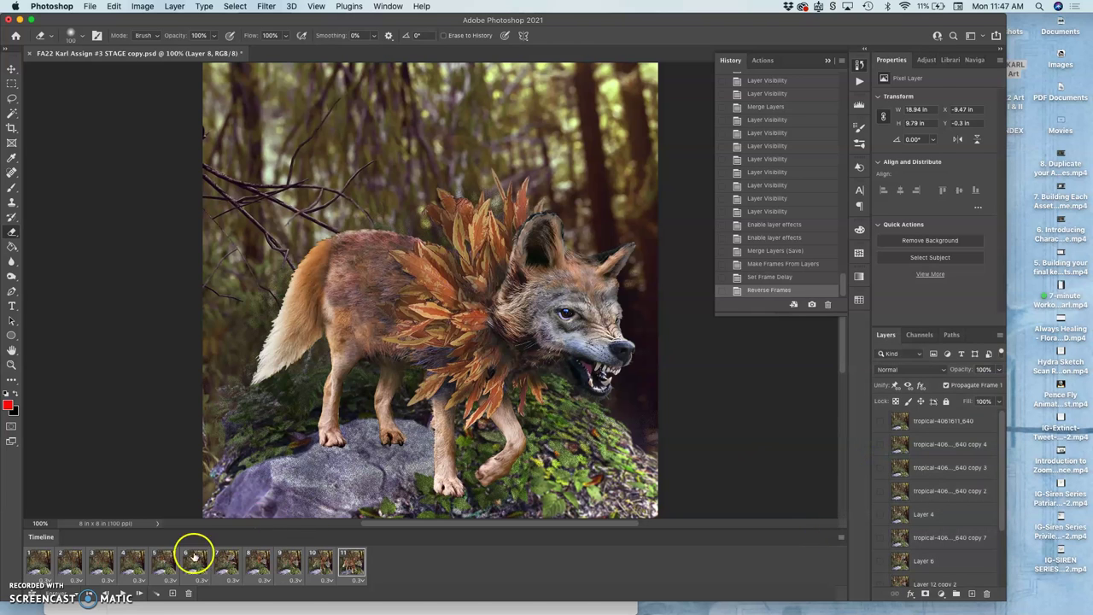
{"action": "left_click", "coordinate": [124, 592]}
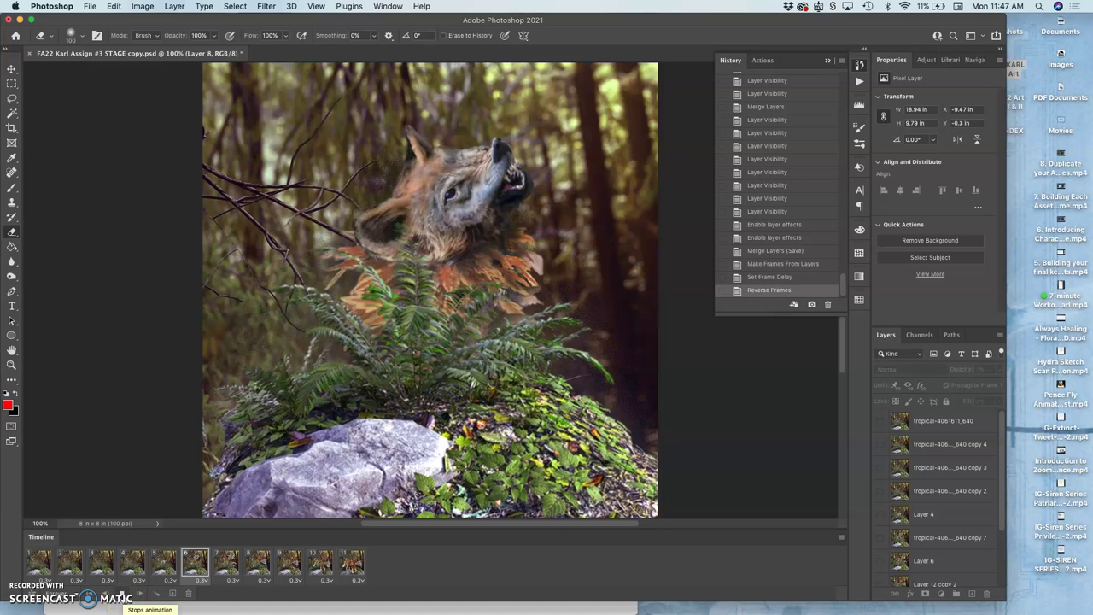
Step: Review the wolf poses in frames 6 through 11 to spot the out-of-order frame
{"action": "left_click", "coordinate": [220, 563]}
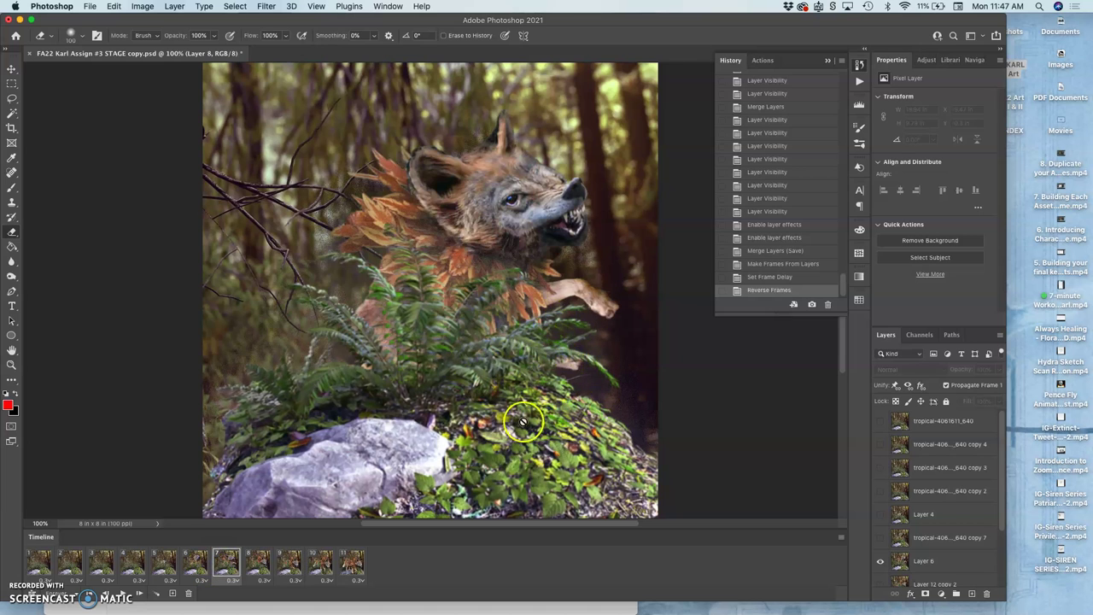
{"action": "left_click", "coordinate": [260, 571]}
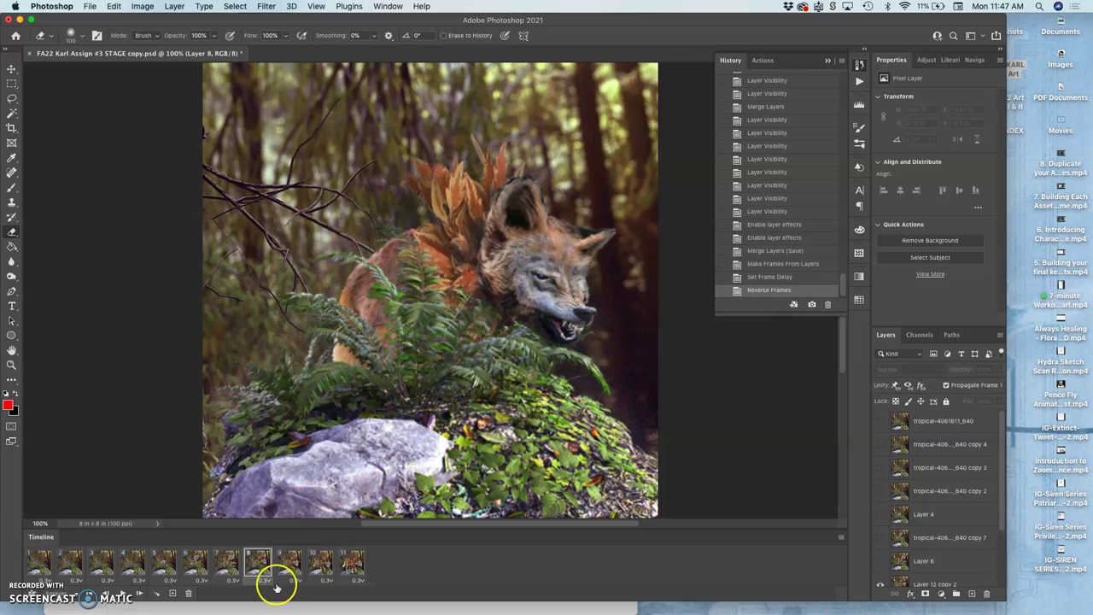
{"action": "left_click", "coordinate": [239, 565]}
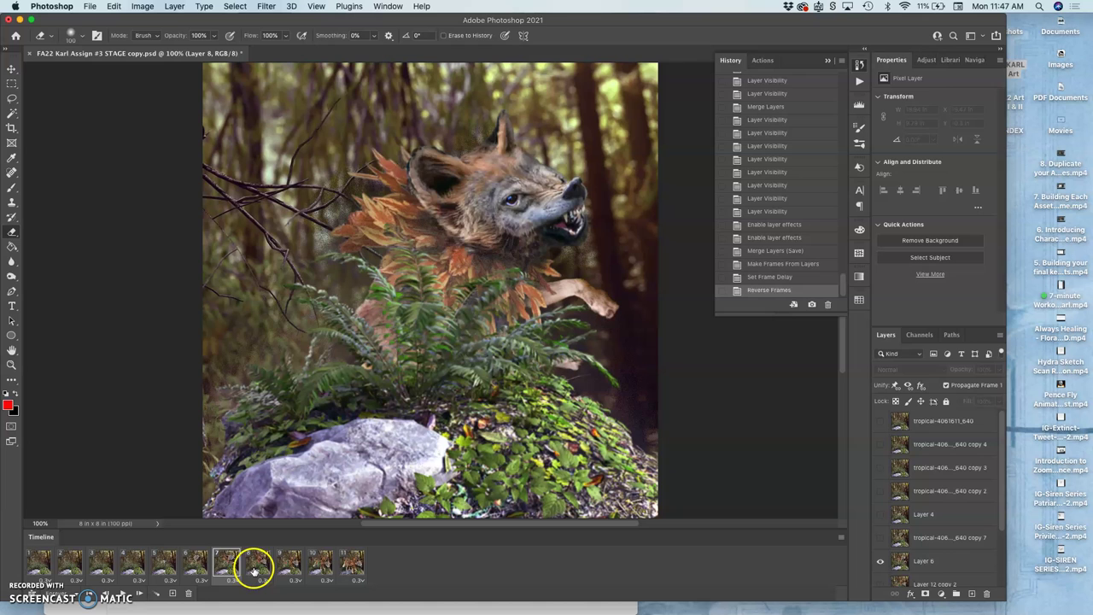
{"action": "left_click", "coordinate": [196, 568]}
{"action": "left_click", "coordinate": [220, 568]}
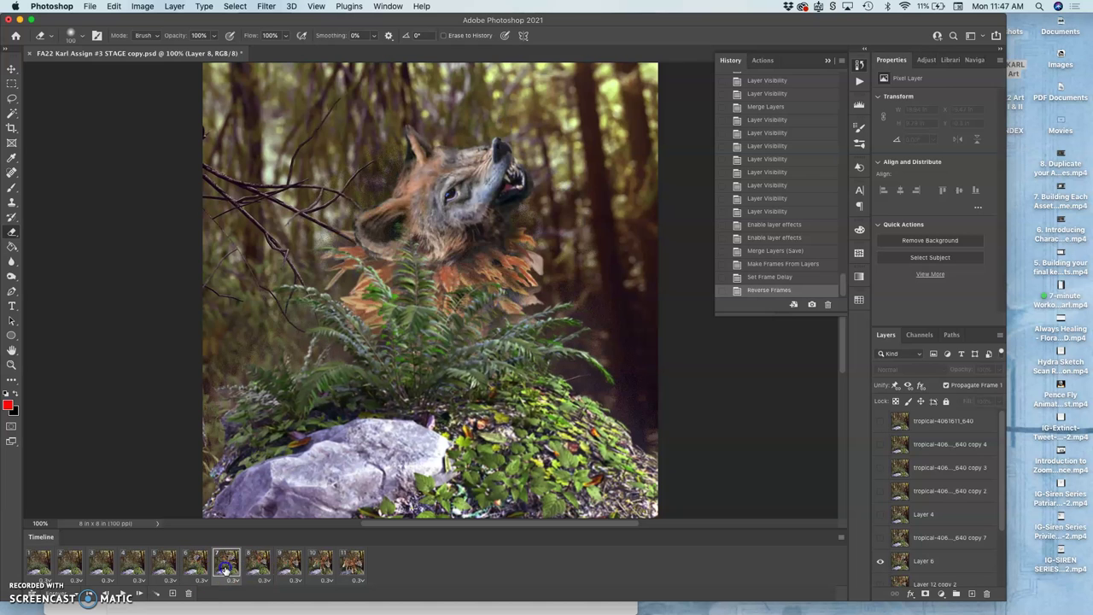
{"action": "left_click", "coordinate": [261, 570]}
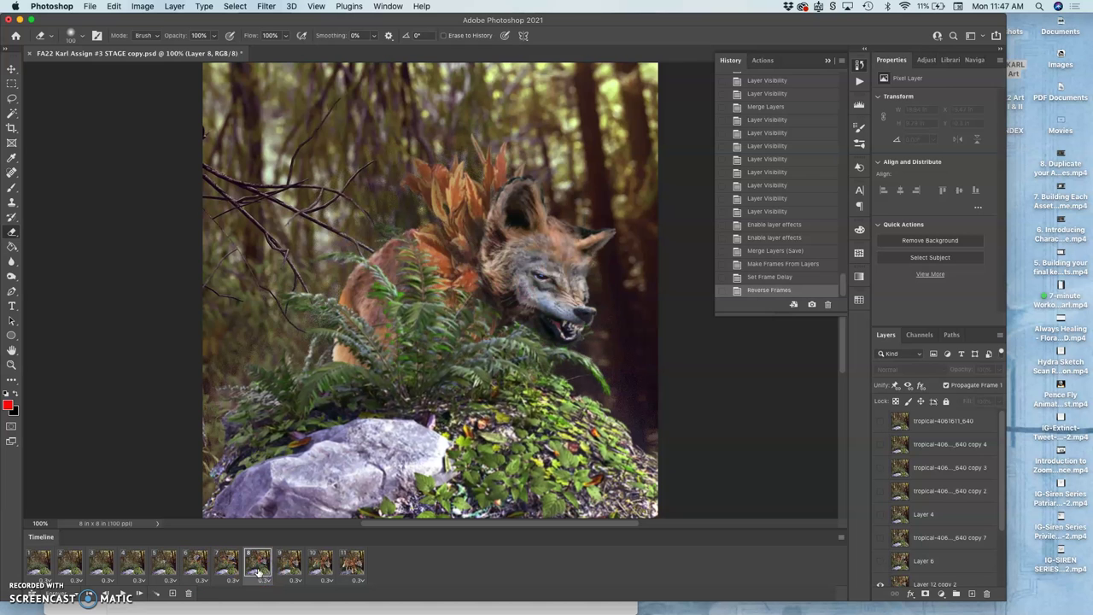
{"action": "left_click", "coordinate": [288, 567]}
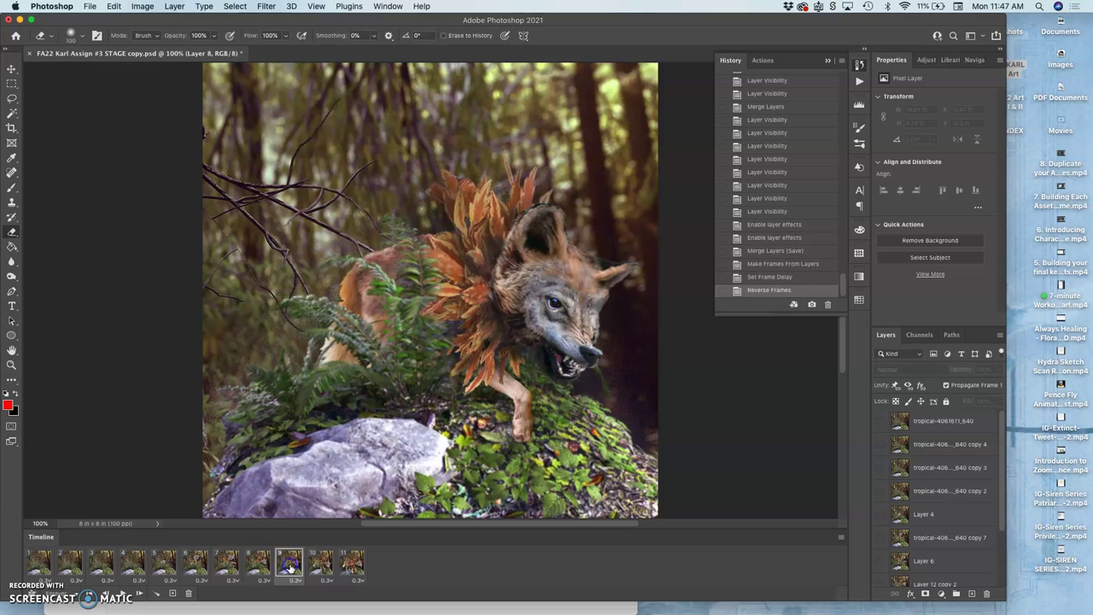
{"action": "left_click", "coordinate": [320, 569]}
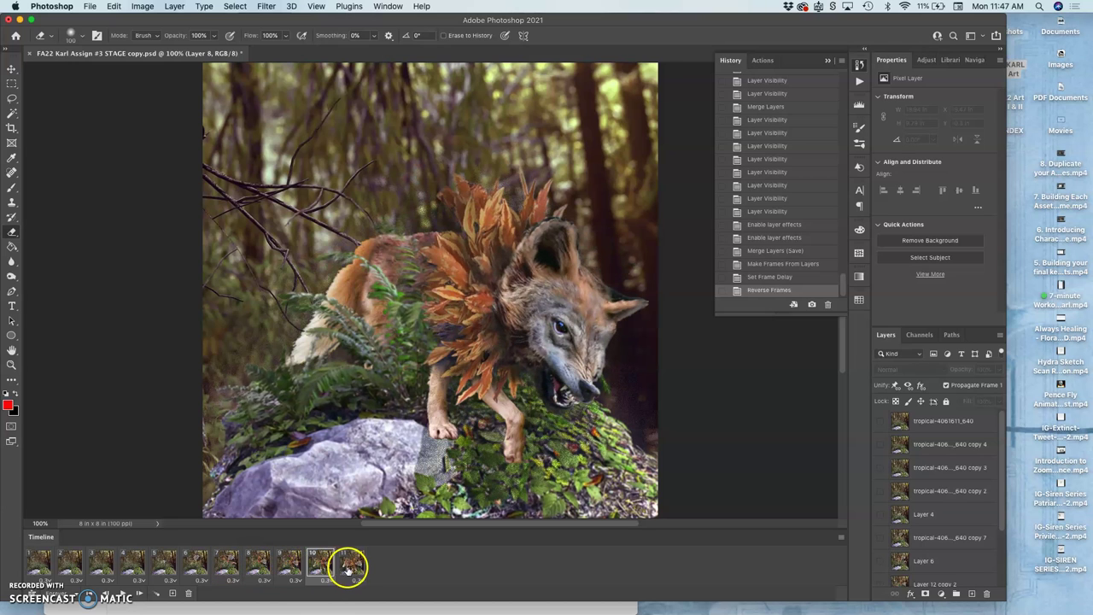
{"action": "left_click", "coordinate": [349, 568]}
{"action": "left_click", "coordinate": [288, 568]}
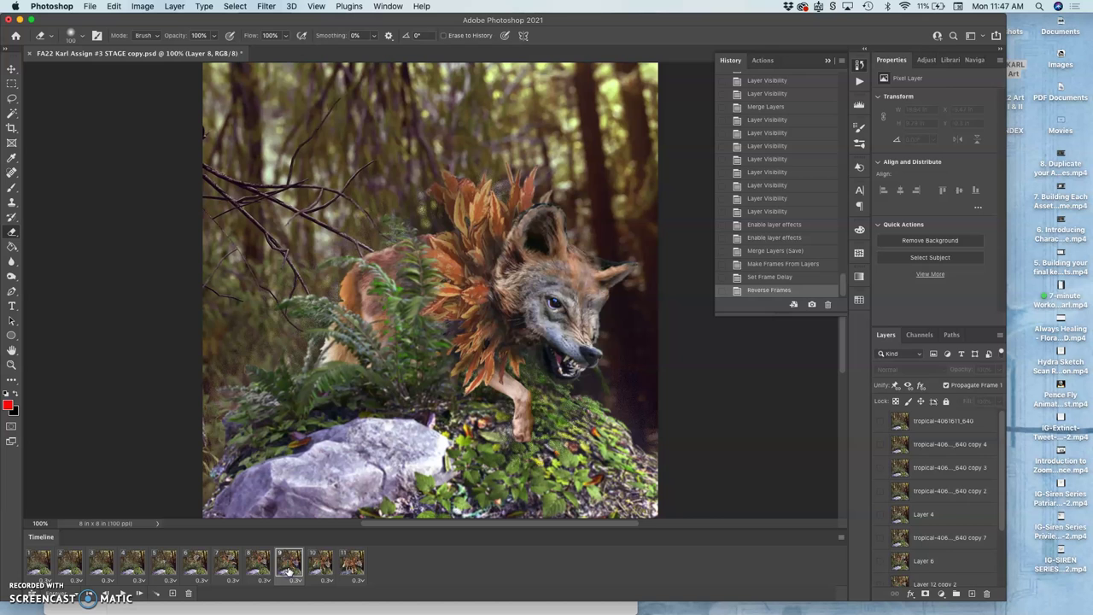
{"action": "left_click", "coordinate": [255, 566]}
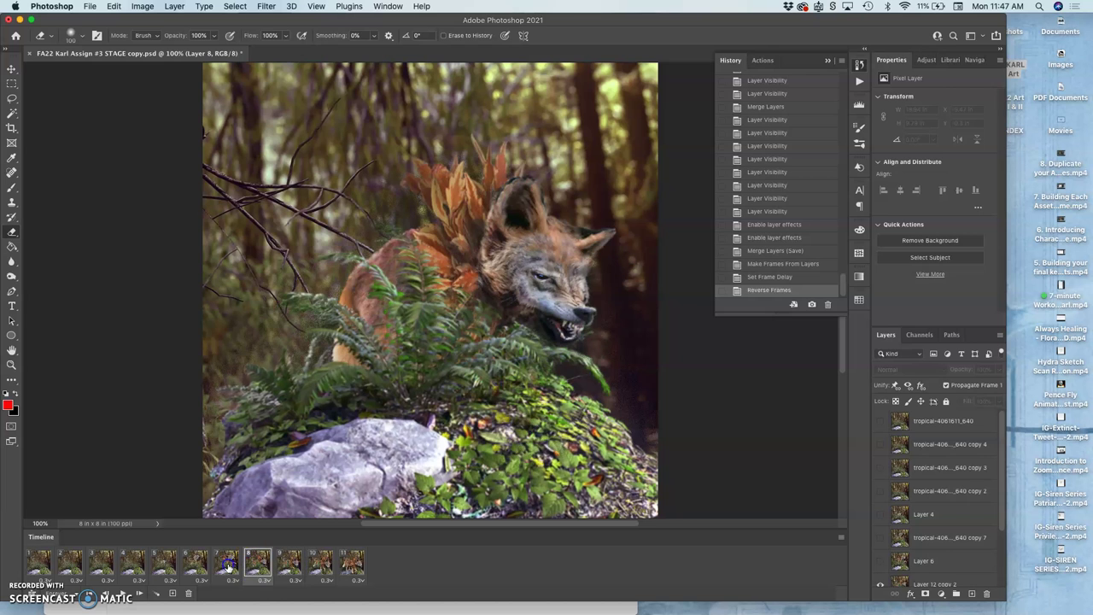
{"action": "left_click", "coordinate": [227, 568]}
Step: Move frame 8 ahead of frame 7, then play the animation from frame 1
{"action": "left_click", "coordinate": [261, 567]}
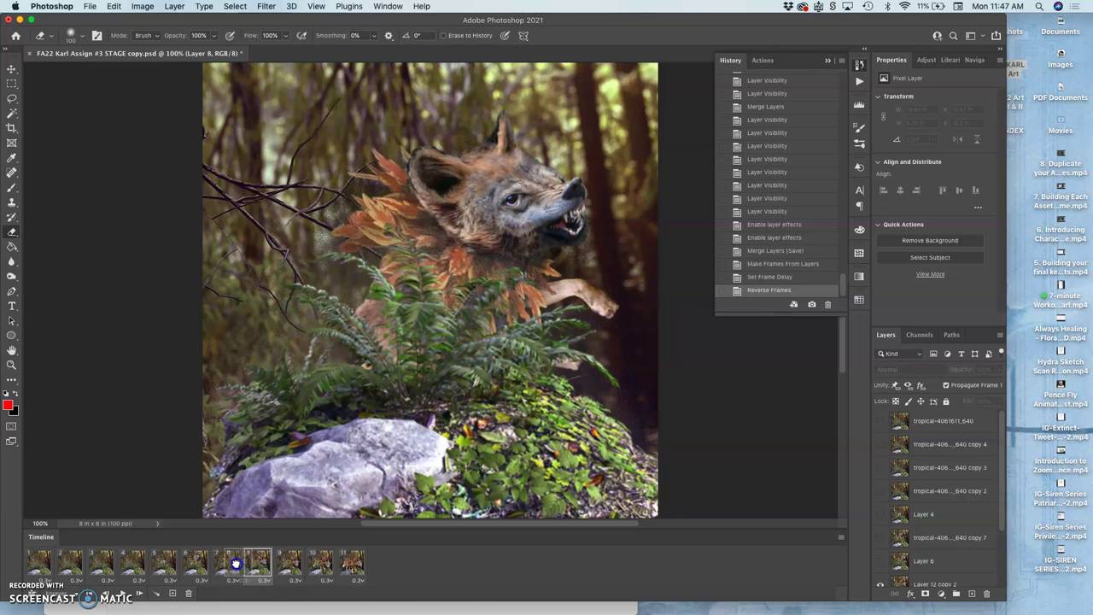
{"action": "left_click_drag", "start_coordinate": [223, 563], "coordinate": [224, 563]}
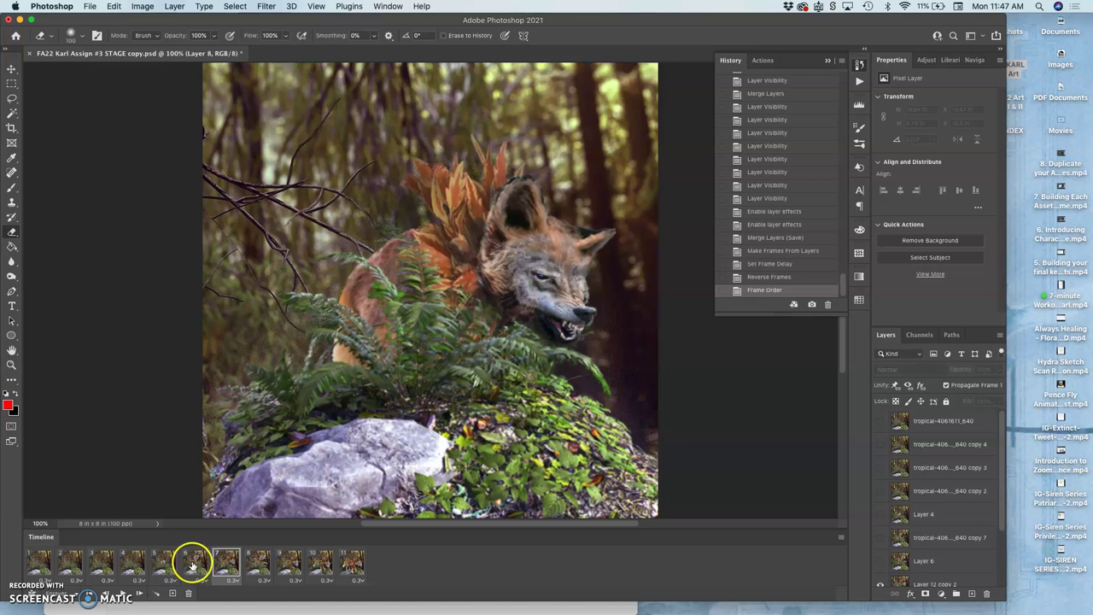
{"action": "left_click", "coordinate": [195, 566]}
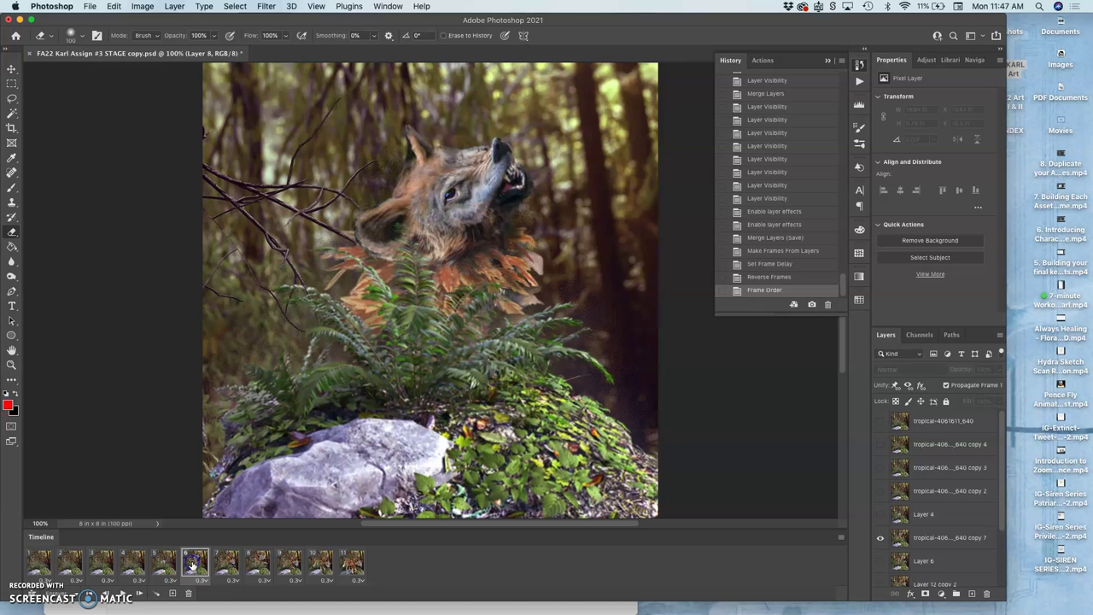
{"action": "left_click", "coordinate": [41, 560]}
{"action": "left_click", "coordinate": [122, 593]}
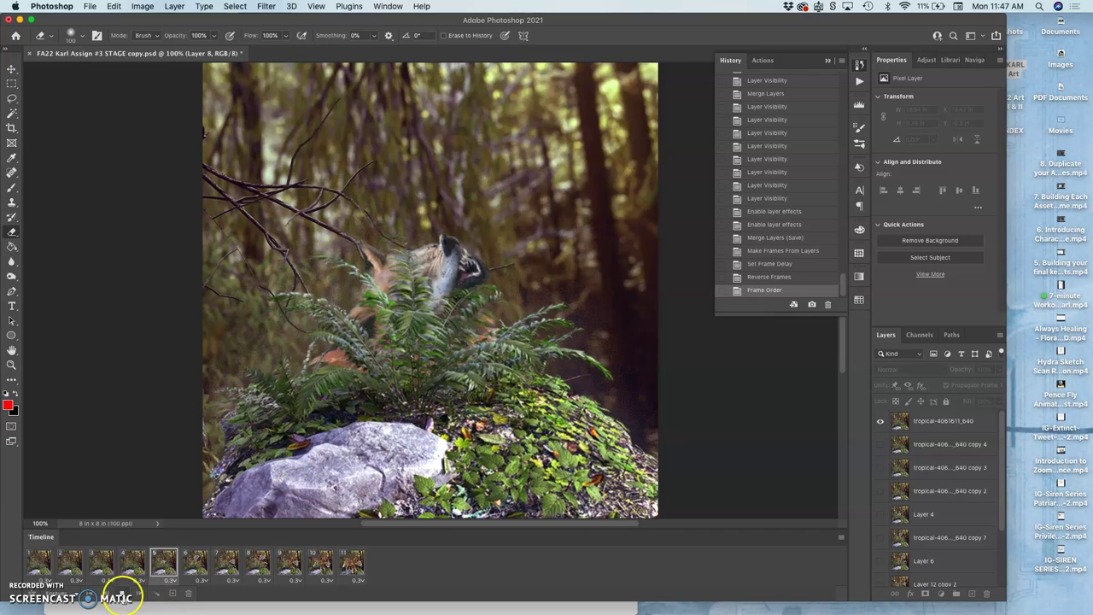
Step: Stop playback and swap frames 7 and 8 back into their original order
{"action": "left_click", "coordinate": [123, 589]}
{"action": "left_click", "coordinate": [259, 567]}
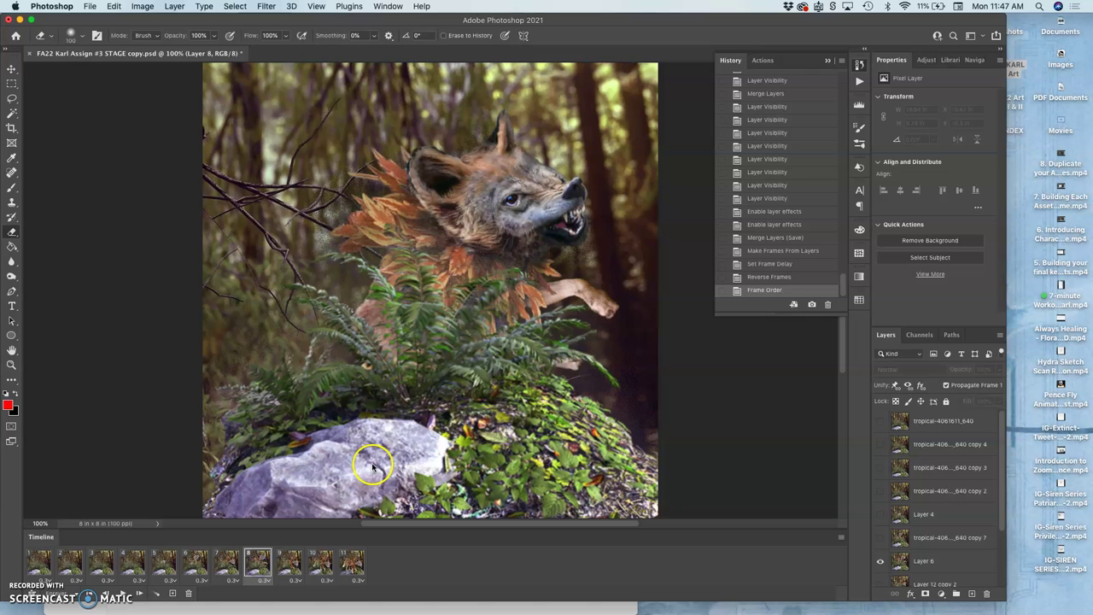
{"action": "left_click", "coordinate": [231, 560], "text": "shift"}
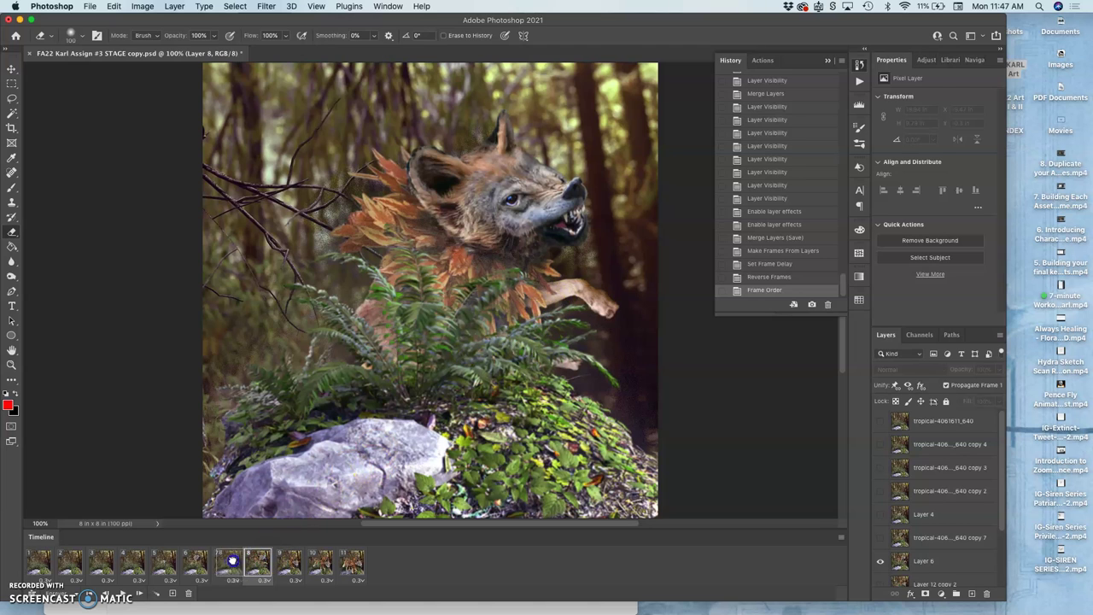
{"action": "left_click_drag", "start_coordinate": [224, 560], "coordinate": [227, 560]}
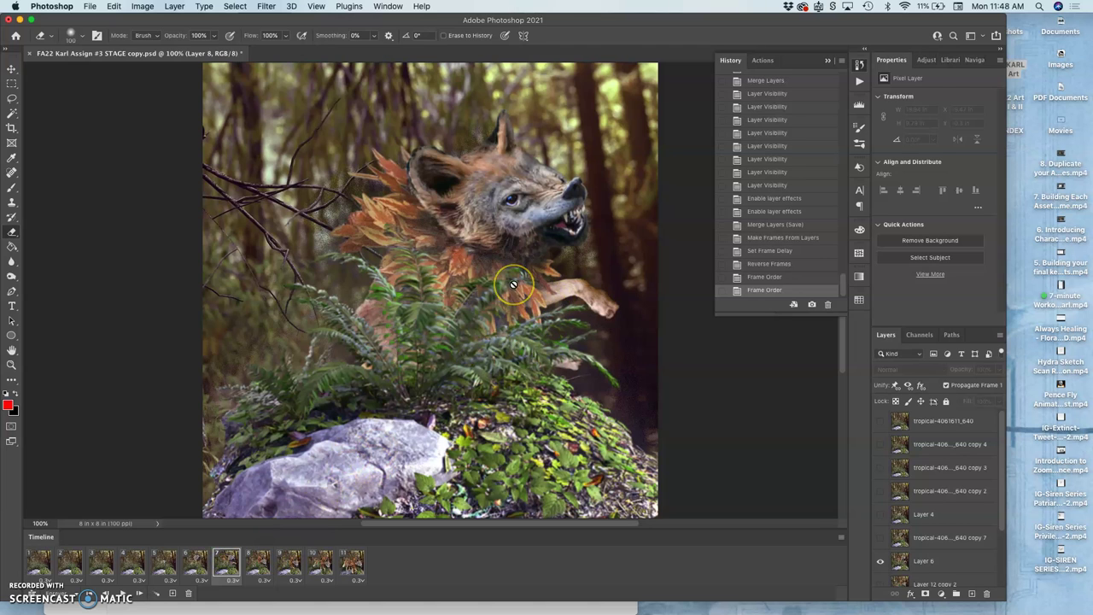
{"action": "left_click_drag", "start_coordinate": [519, 299], "coordinate": [529, 319]}
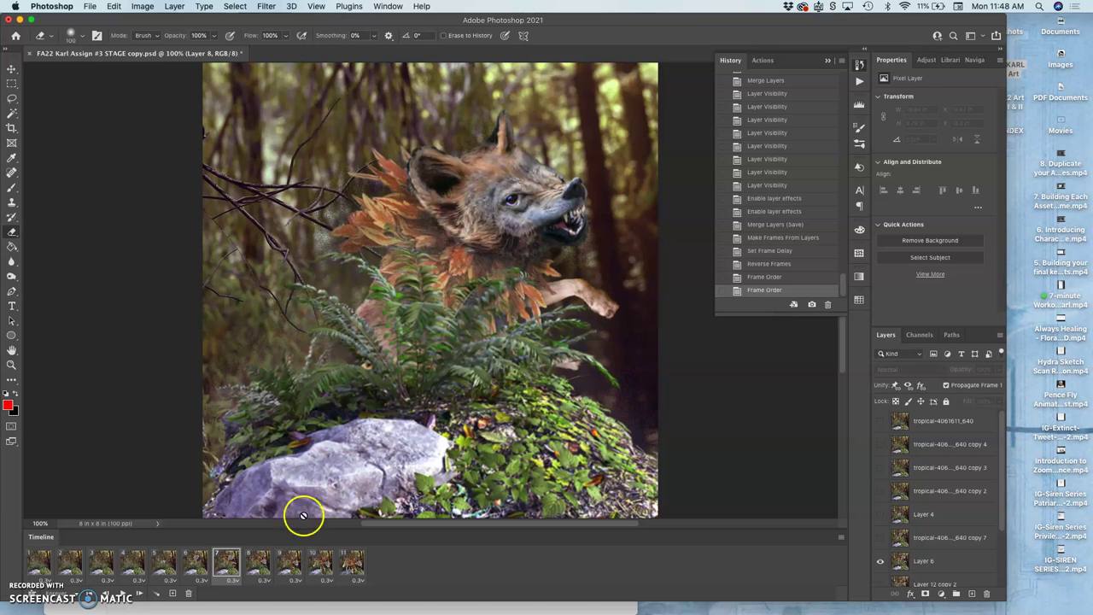
Step: Step through frames 8 to 11 to check the final wolf poses on the rock
{"action": "left_click", "coordinate": [262, 565]}
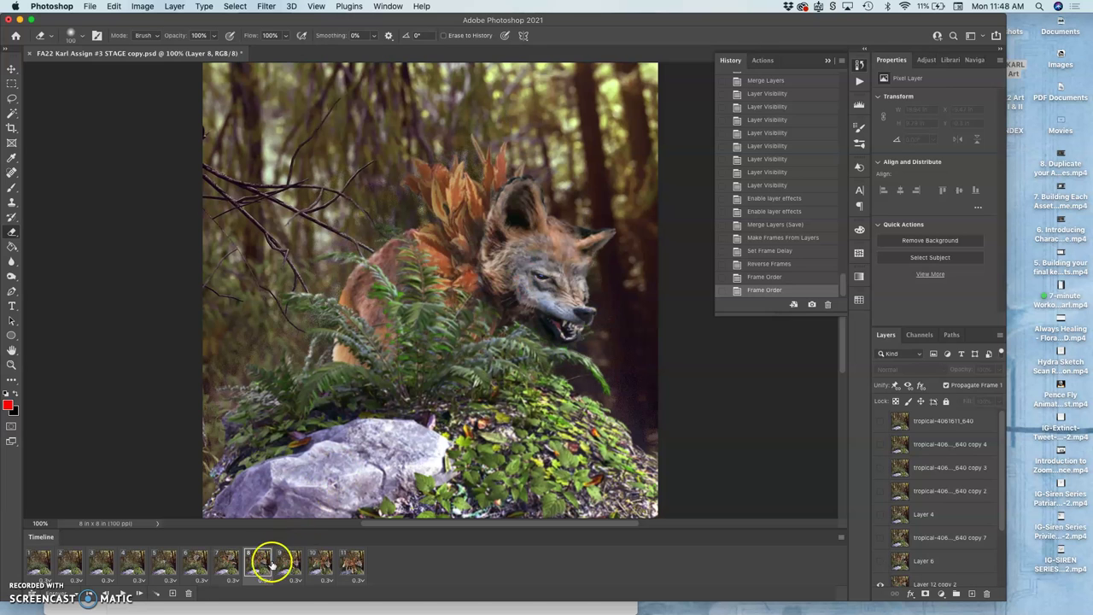
{"action": "left_click", "coordinate": [293, 561]}
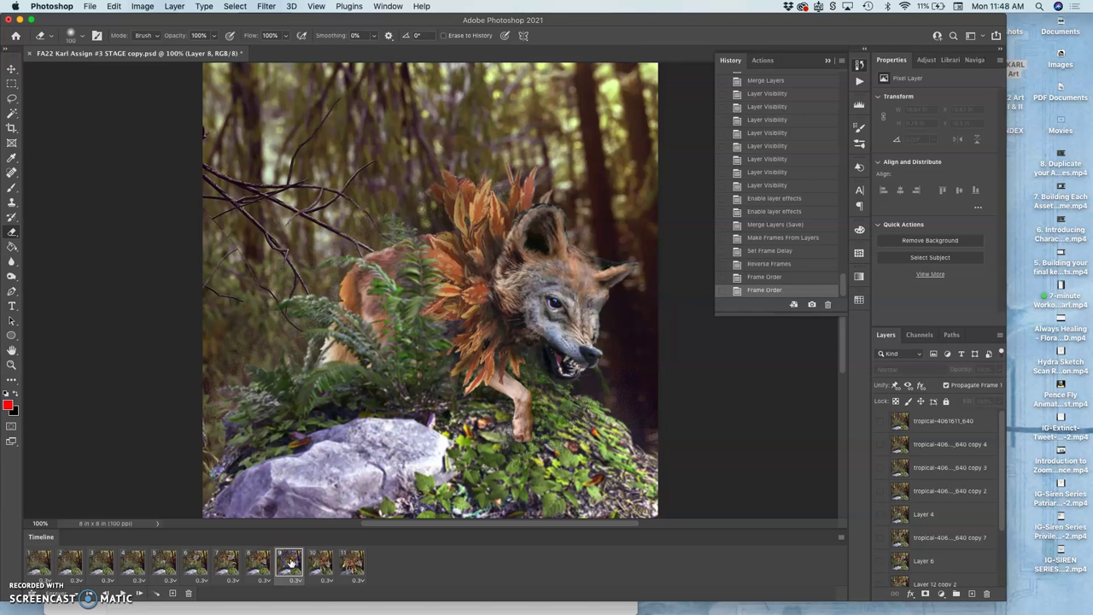
{"action": "left_click", "coordinate": [261, 562]}
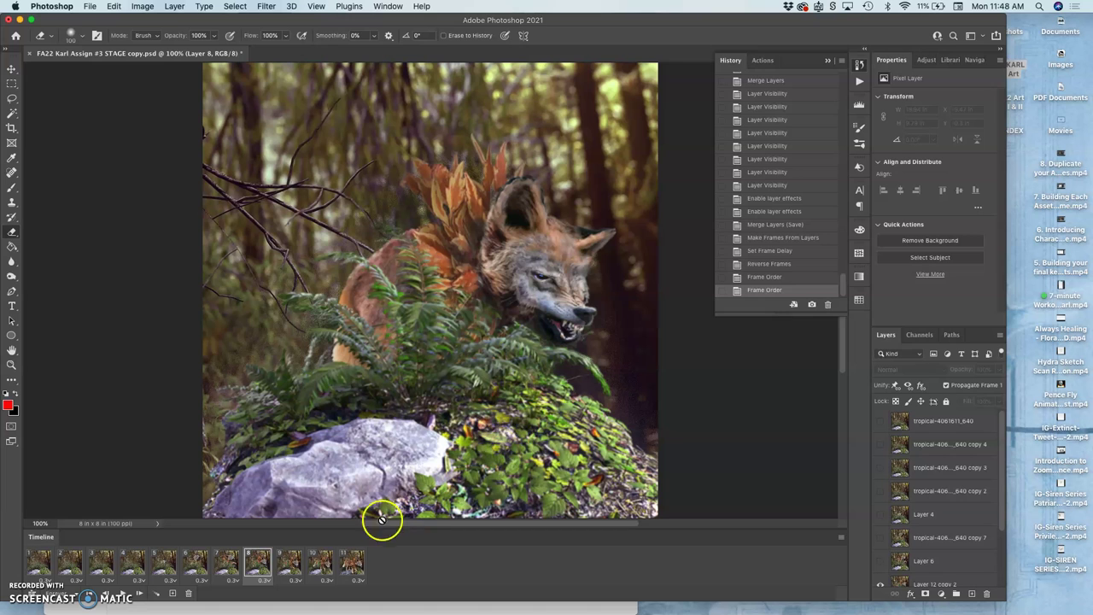
{"action": "left_click", "coordinate": [292, 564]}
{"action": "left_click", "coordinate": [318, 565]}
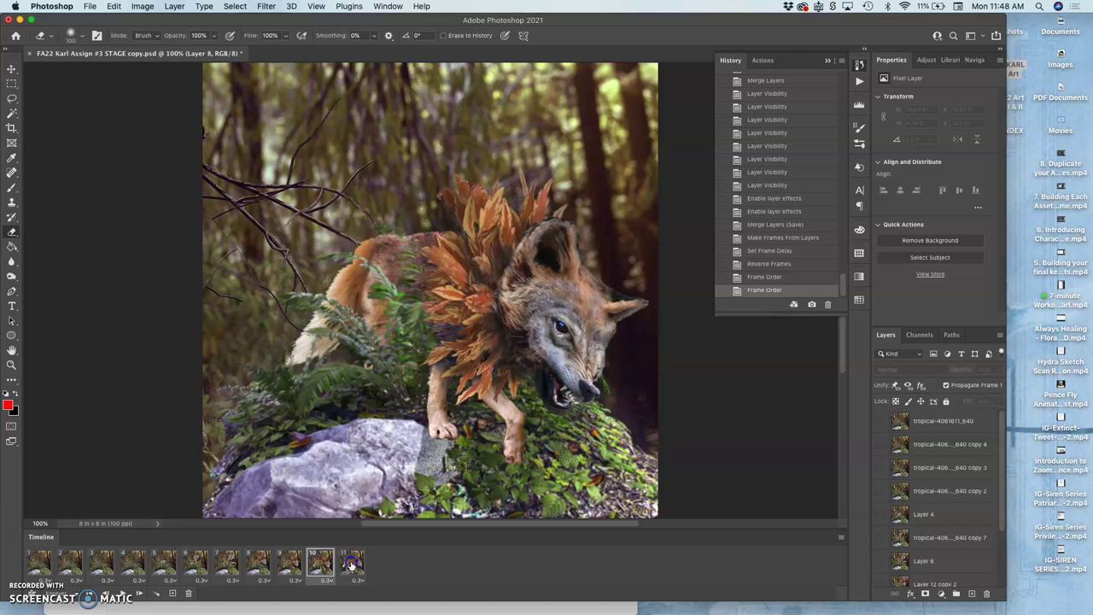
{"action": "left_click", "coordinate": [351, 564]}
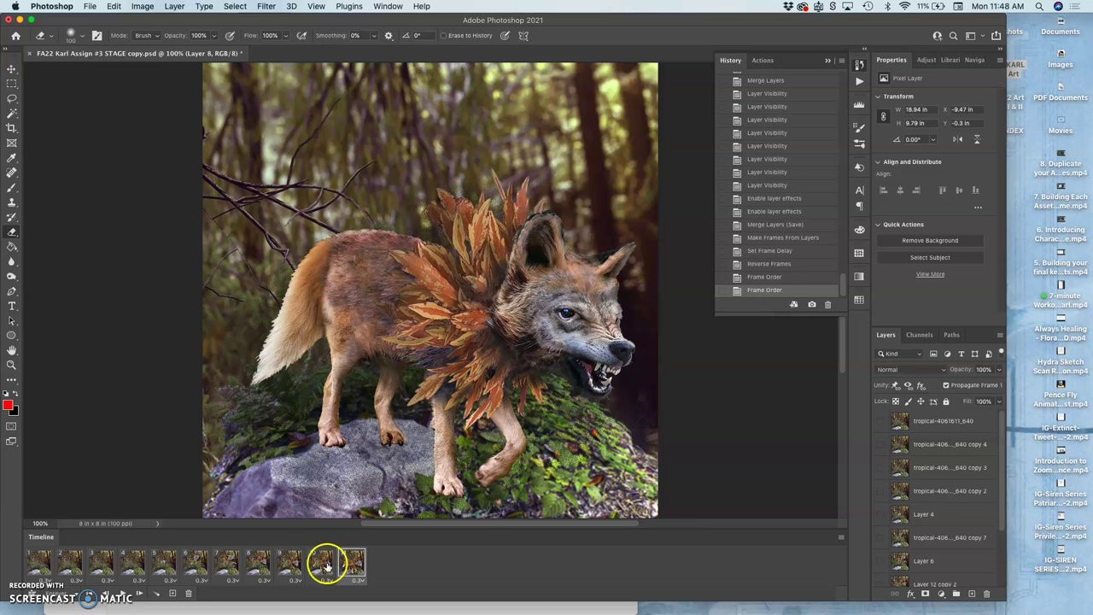
{"action": "left_click", "coordinate": [326, 564]}
{"action": "left_click", "coordinate": [293, 565]}
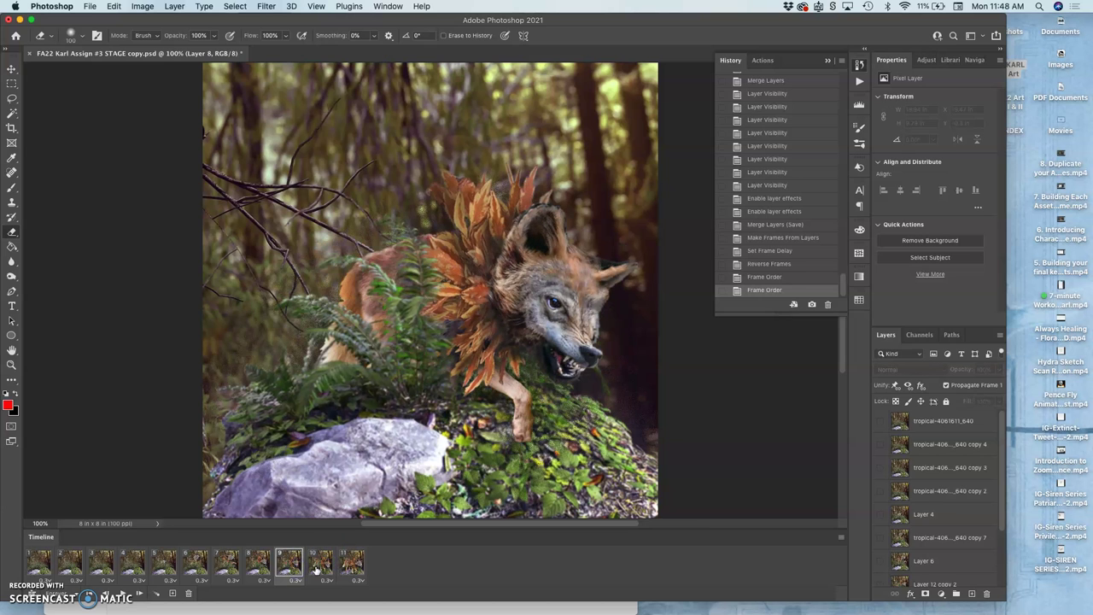
{"action": "left_click", "coordinate": [318, 568]}
{"action": "left_click", "coordinate": [341, 567]}
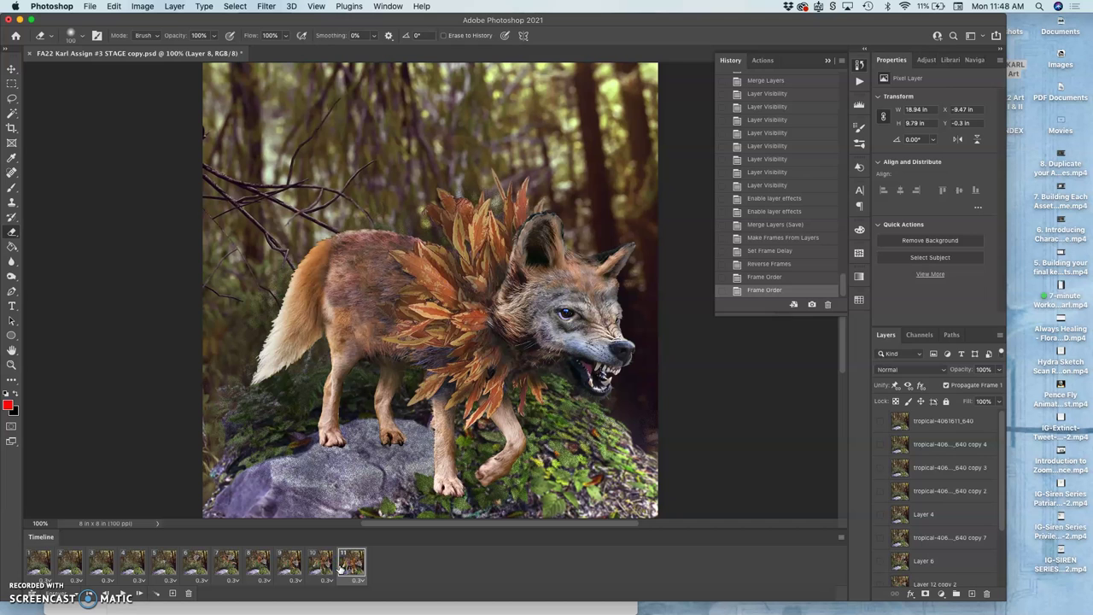
{"action": "left_click", "coordinate": [324, 568]}
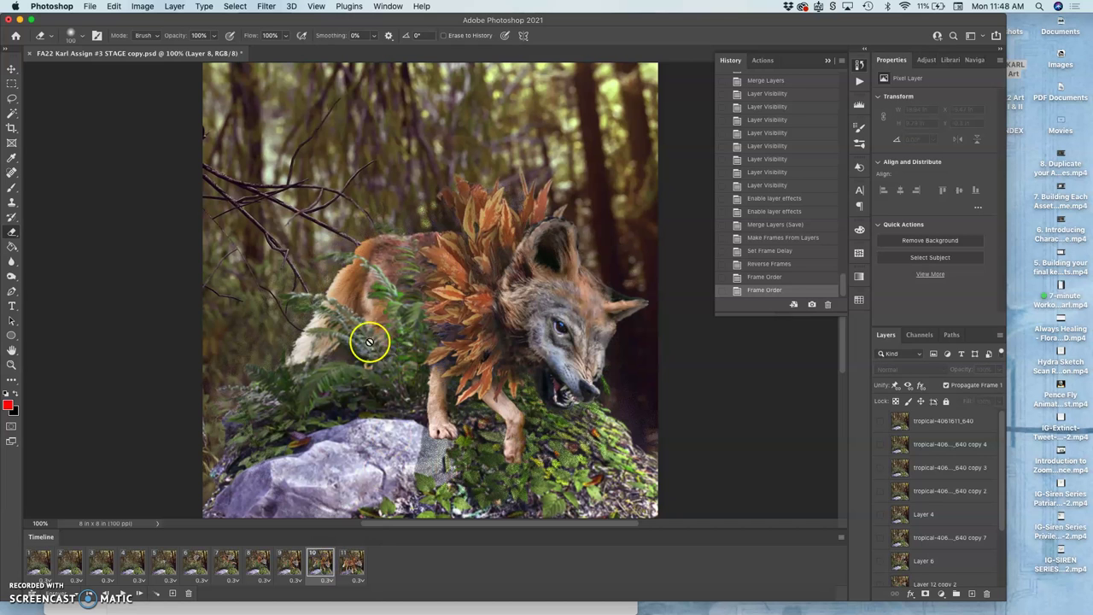
{"action": "left_click", "coordinate": [354, 563]}
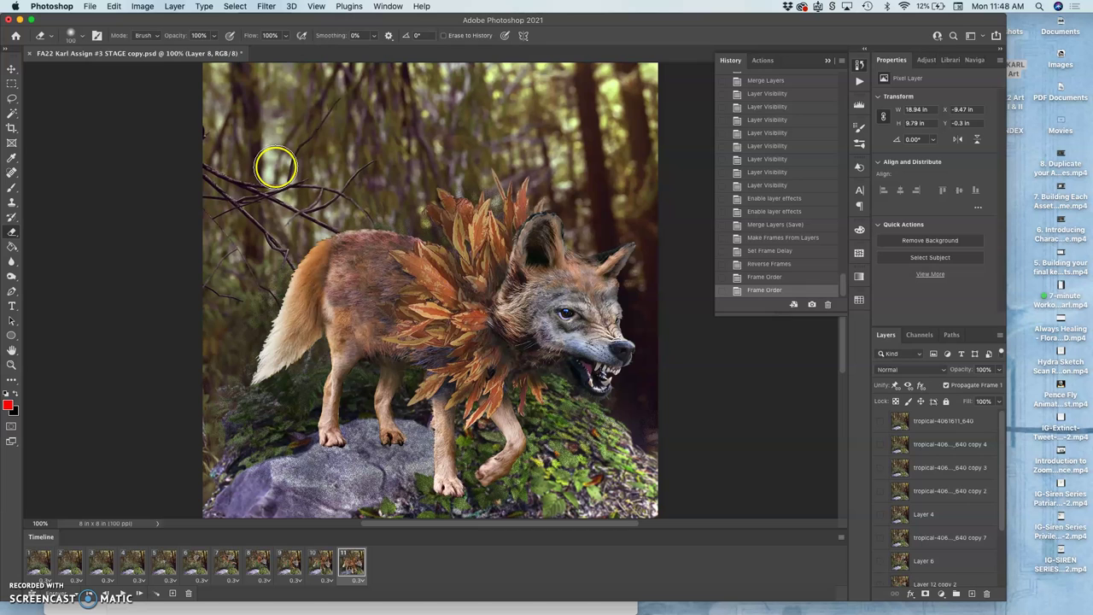
Step: Save the stage file with File > Save and show all open windows
{"action": "left_click", "coordinate": [90, 6]}
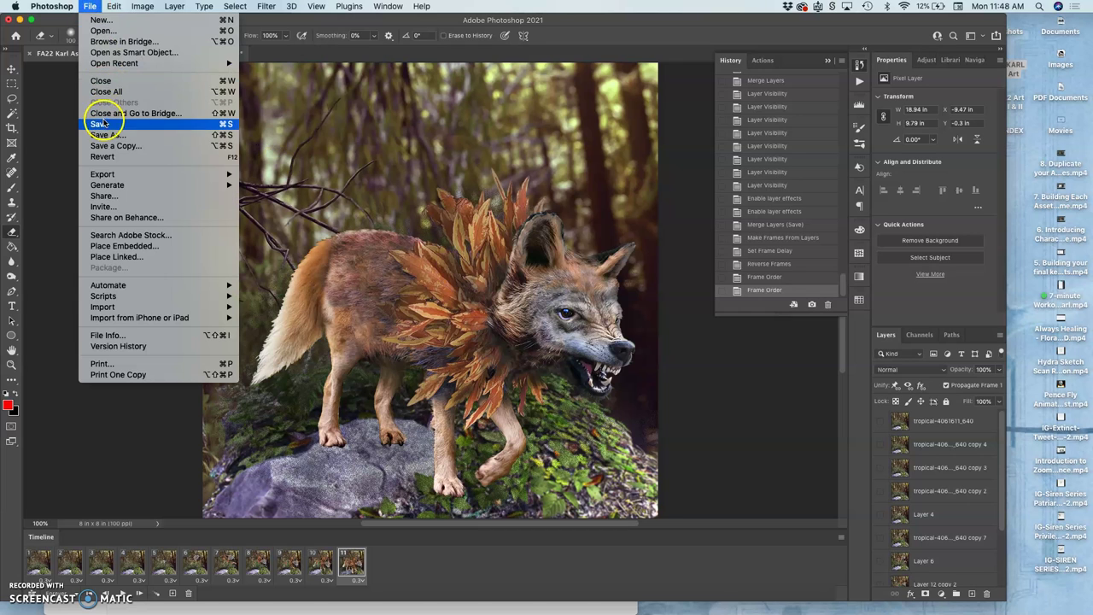
{"action": "left_click", "coordinate": [101, 124]}
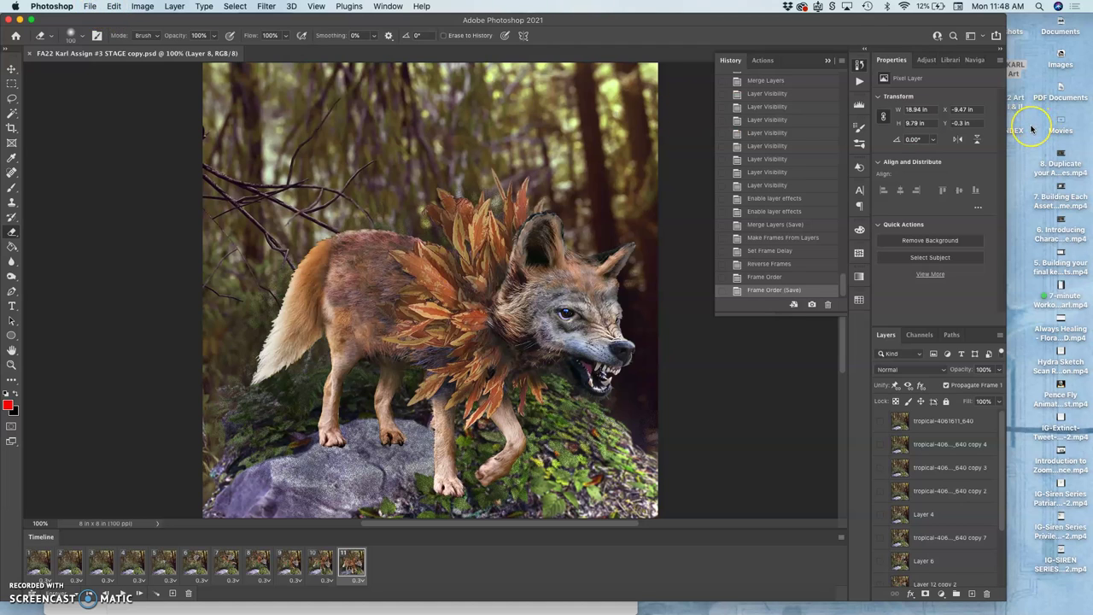
{"action": "key", "text": "ctrl+Up"}
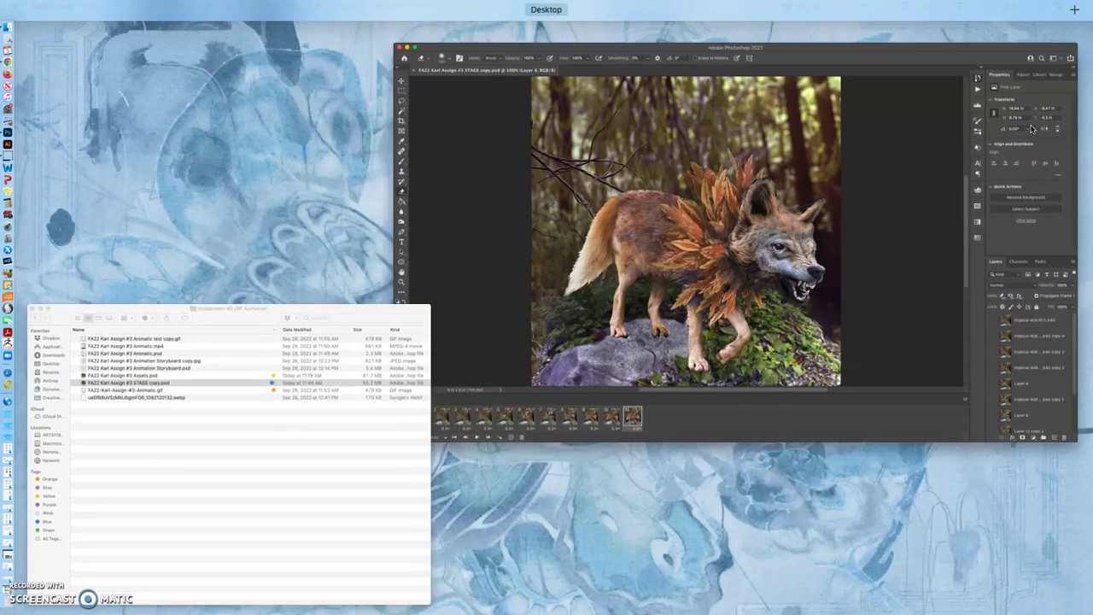
Step: Bring Finder forward and open Assets.psd from the Assignment #3 GIF Animation folder
{"action": "left_click", "coordinate": [236, 336]}
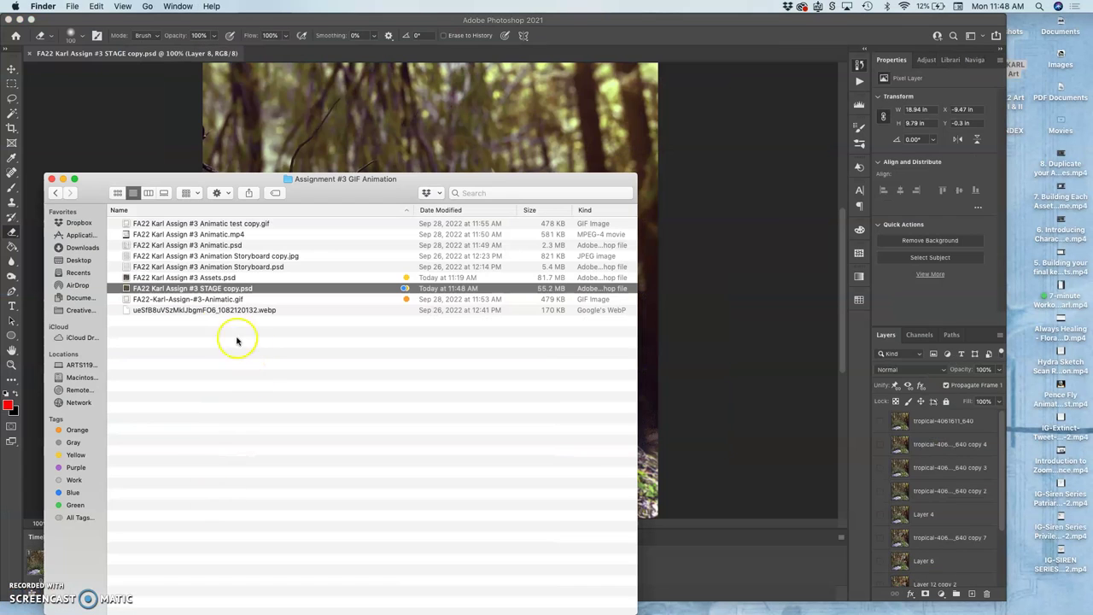
{"action": "double_click", "coordinate": [208, 278]}
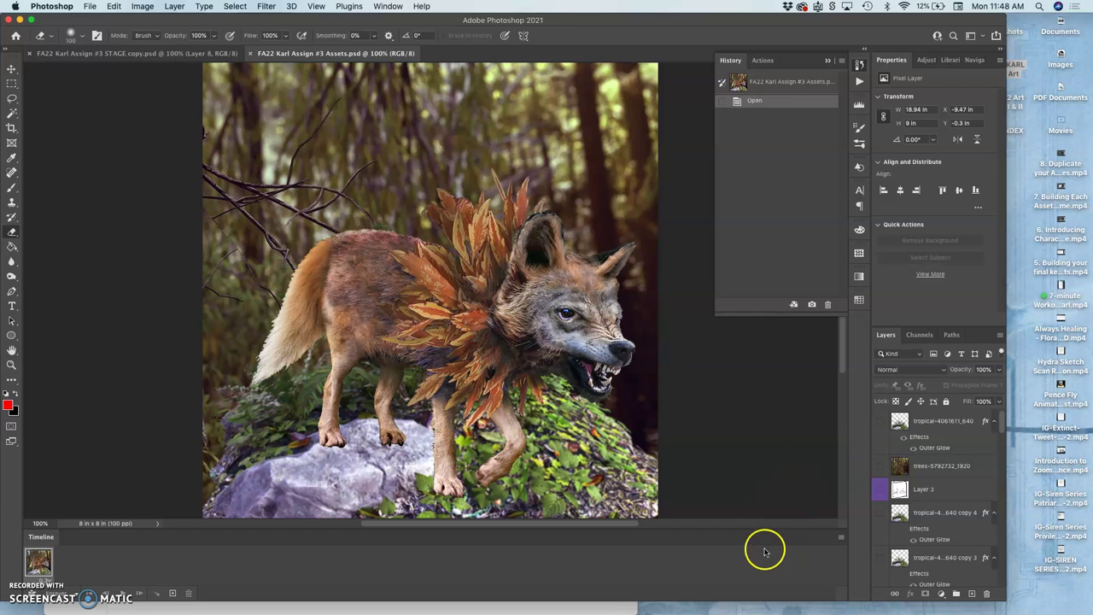
Step: Uncheck Timeline in the Window menu to close the Assets file's animation panel
{"action": "left_click", "coordinate": [386, 6]}
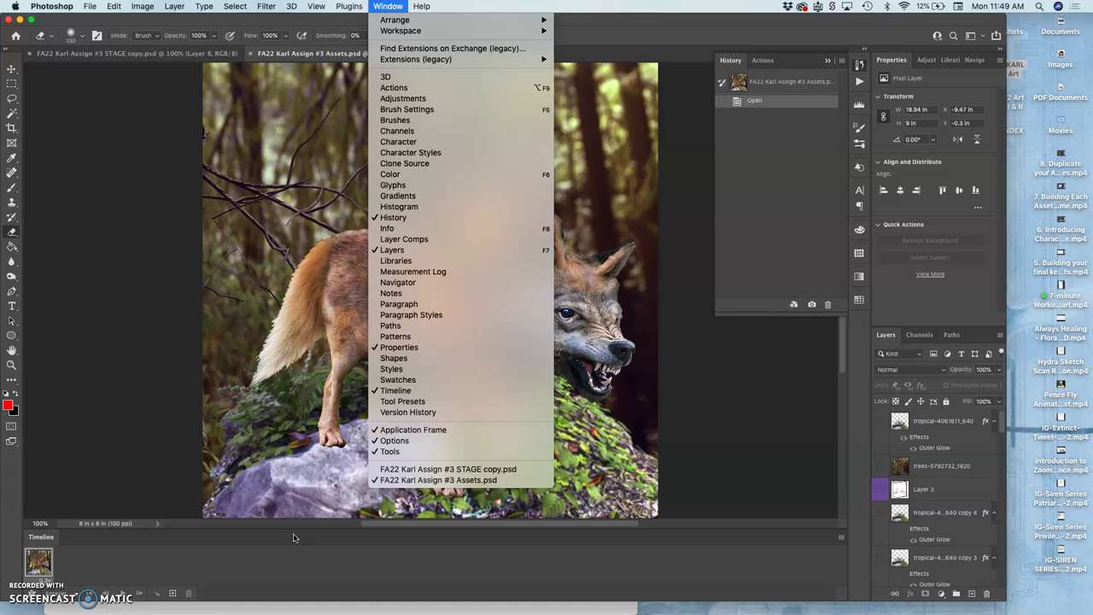
{"action": "left_click", "coordinate": [413, 393]}
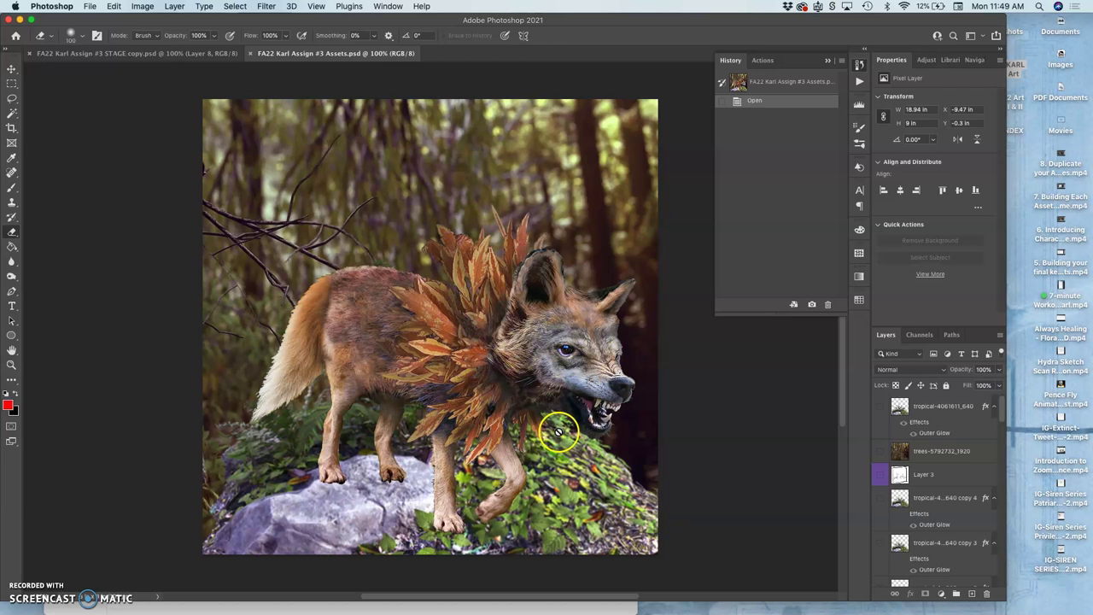
Step: Show the Layer 8 sketch and briefly preview the copy 7 wolf, ferns and copy 6 wolf
{"action": "scroll", "coordinate": [920, 464], "scroll_direction": "down", "scroll_amount": 10}
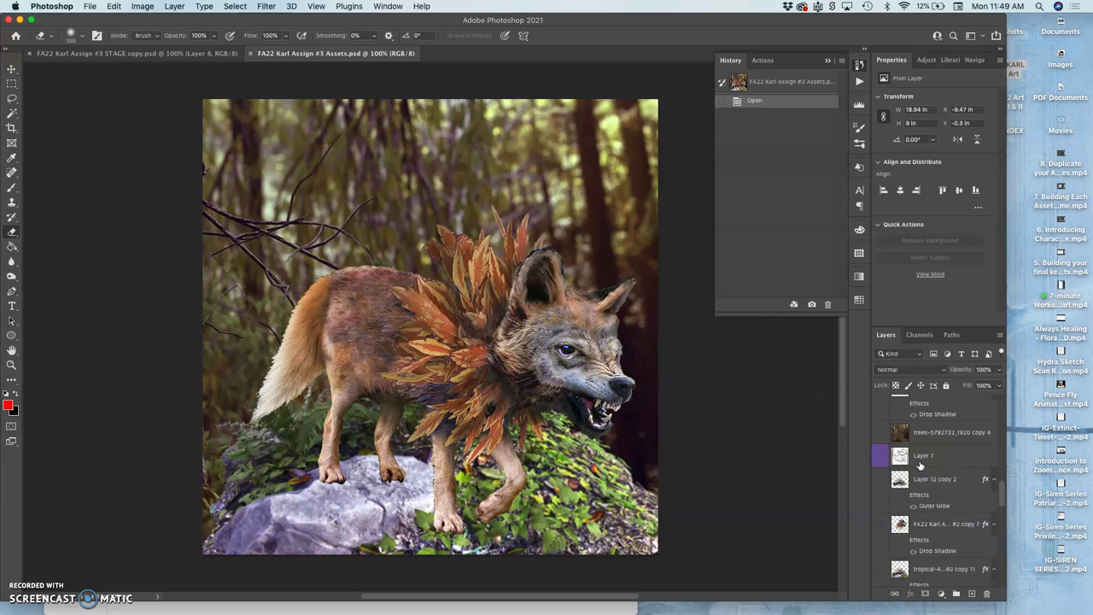
{"action": "scroll", "coordinate": [920, 464], "scroll_direction": "up", "scroll_amount": 1}
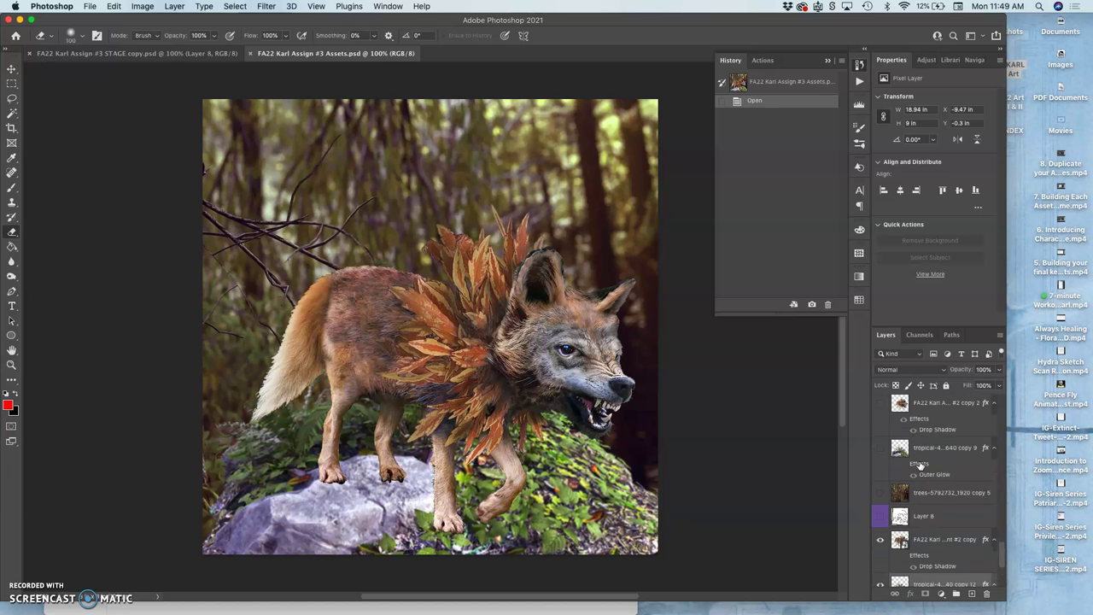
{"action": "left_click", "coordinate": [881, 521]}
{"action": "scroll", "coordinate": [912, 515], "scroll_direction": "up", "scroll_amount": 6}
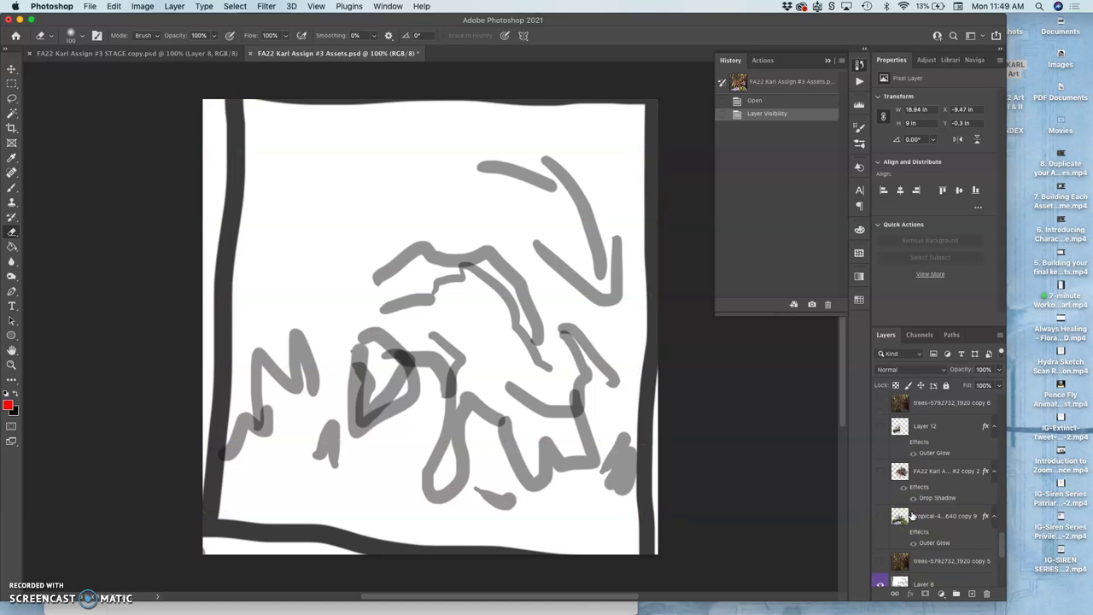
{"action": "scroll", "coordinate": [913, 515], "scroll_direction": "up", "scroll_amount": 5}
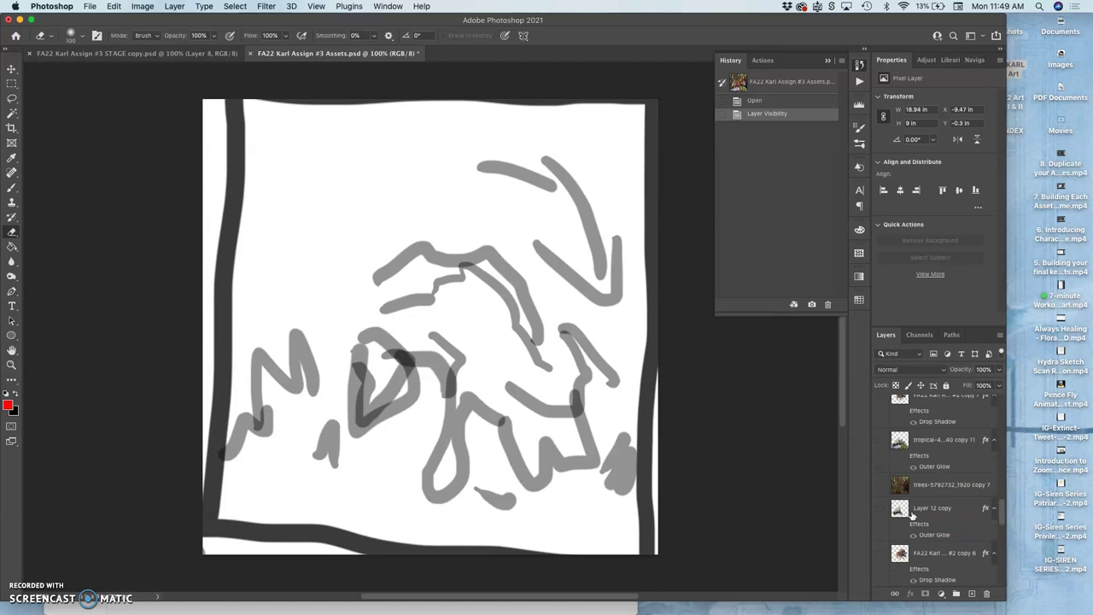
{"action": "left_click", "coordinate": [881, 476]}
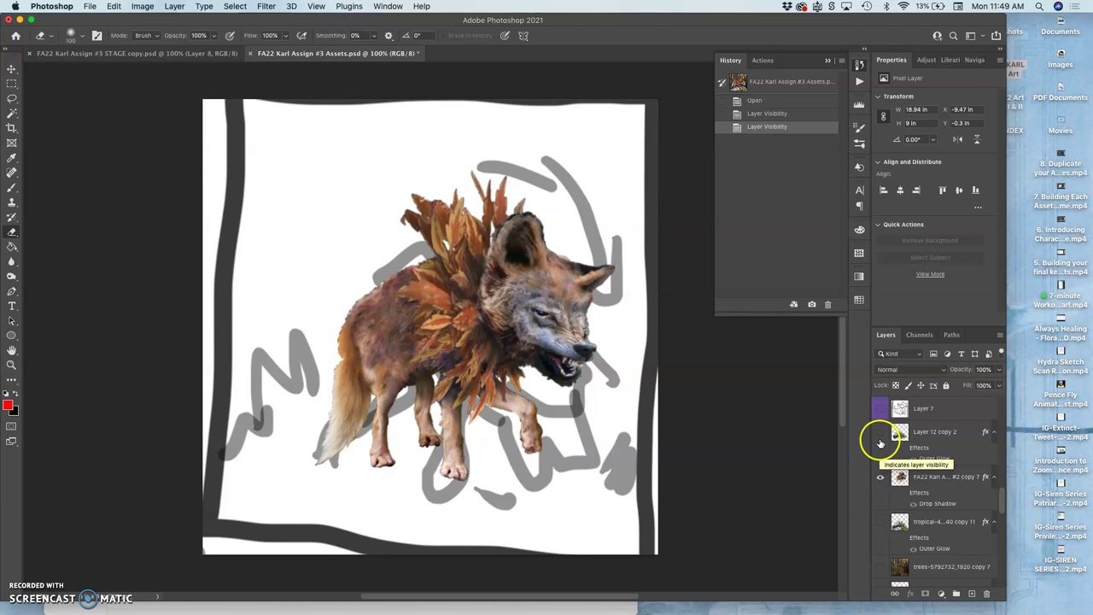
{"action": "left_click", "coordinate": [880, 434]}
{"action": "left_click", "coordinate": [881, 433]}
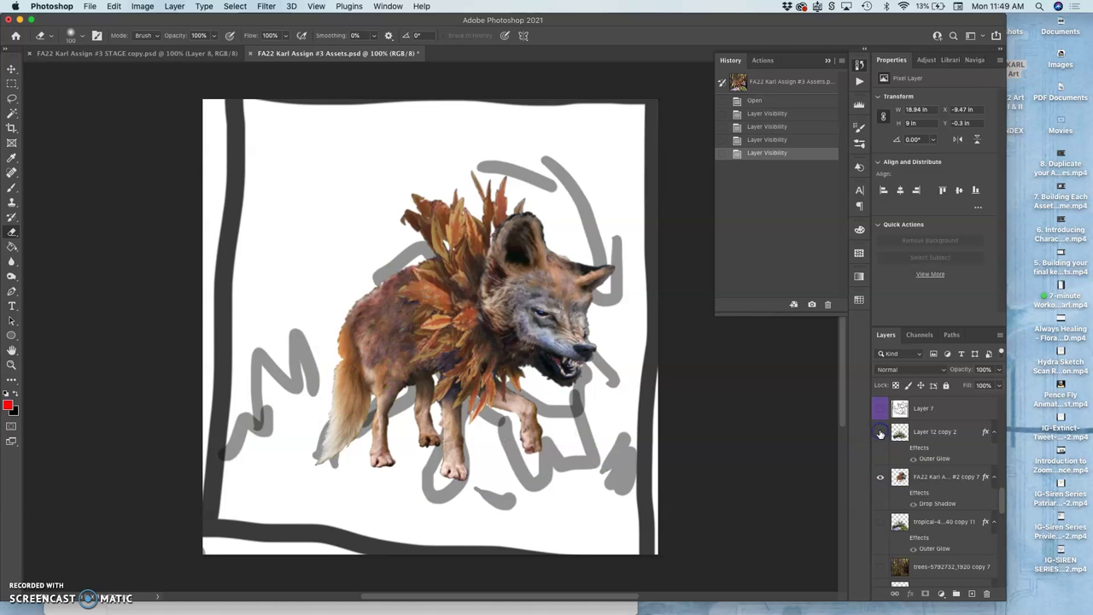
{"action": "left_click", "coordinate": [879, 482]}
{"action": "scroll", "coordinate": [879, 483], "scroll_direction": "up", "scroll_amount": 4}
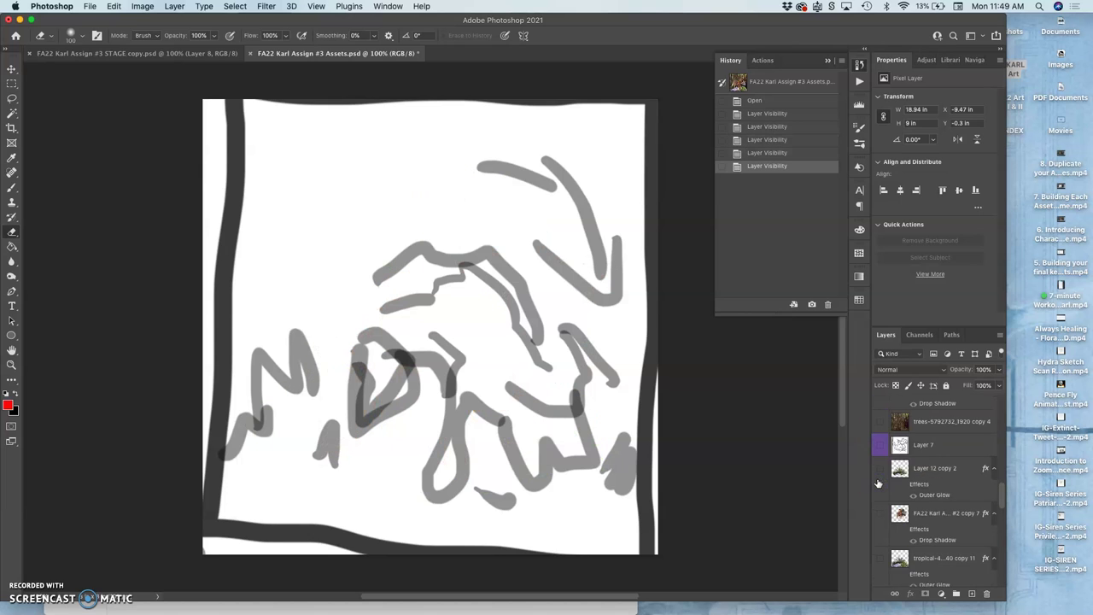
{"action": "scroll", "coordinate": [878, 484], "scroll_direction": "down", "scroll_amount": 5}
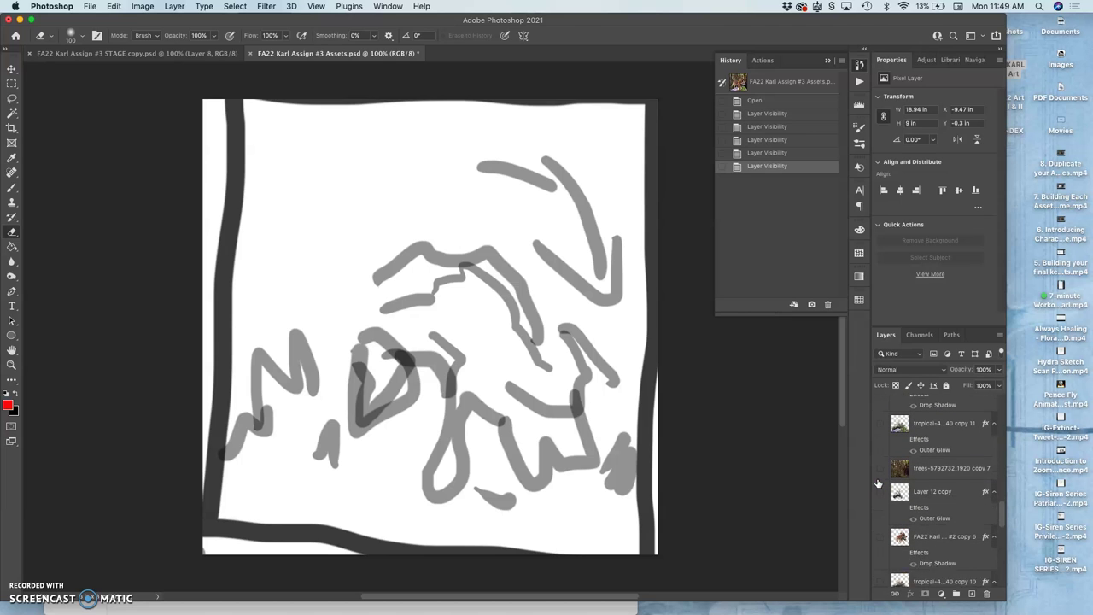
{"action": "left_click", "coordinate": [879, 523]}
{"action": "left_click", "coordinate": [879, 523]}
Step: Turn on the copy 7 wolf, Layer 12 copy 2 ferns, tropical copy 11 ground and trees copy 7 forest
{"action": "scroll", "coordinate": [880, 524], "scroll_direction": "down", "scroll_amount": 5}
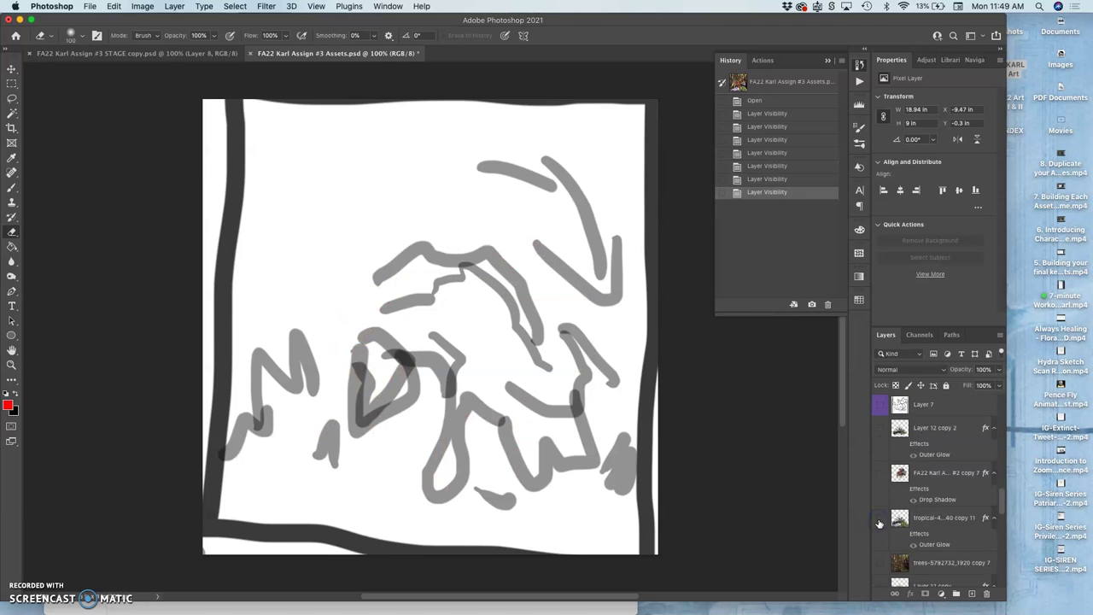
{"action": "scroll", "coordinate": [879, 524], "scroll_direction": "down", "scroll_amount": 2}
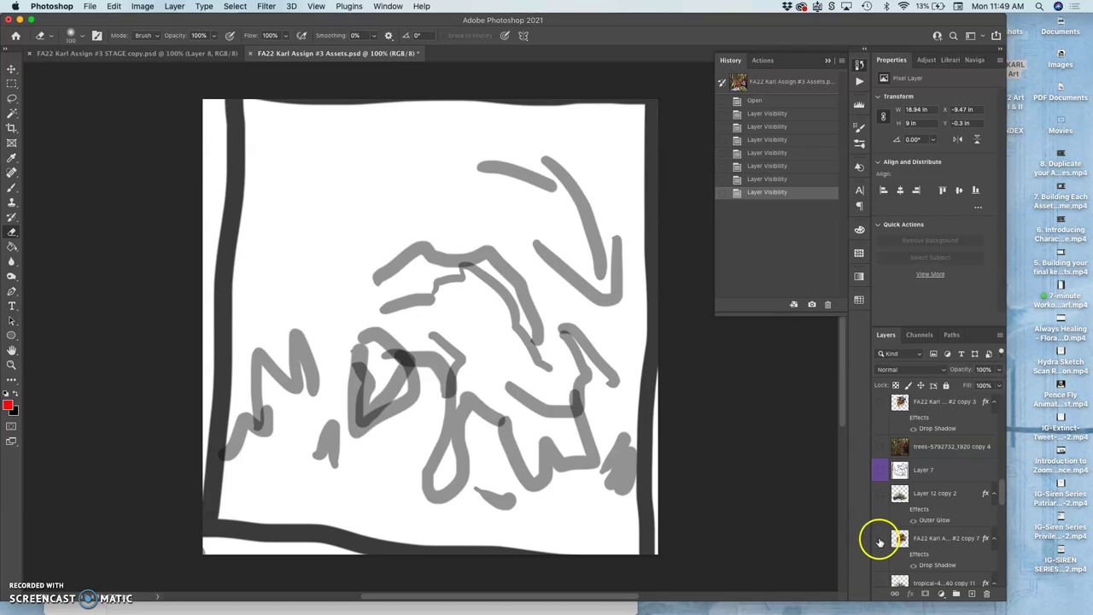
{"action": "left_click", "coordinate": [880, 540]}
{"action": "left_click", "coordinate": [881, 496]}
{"action": "scroll", "coordinate": [891, 547], "scroll_direction": "down", "scroll_amount": 1}
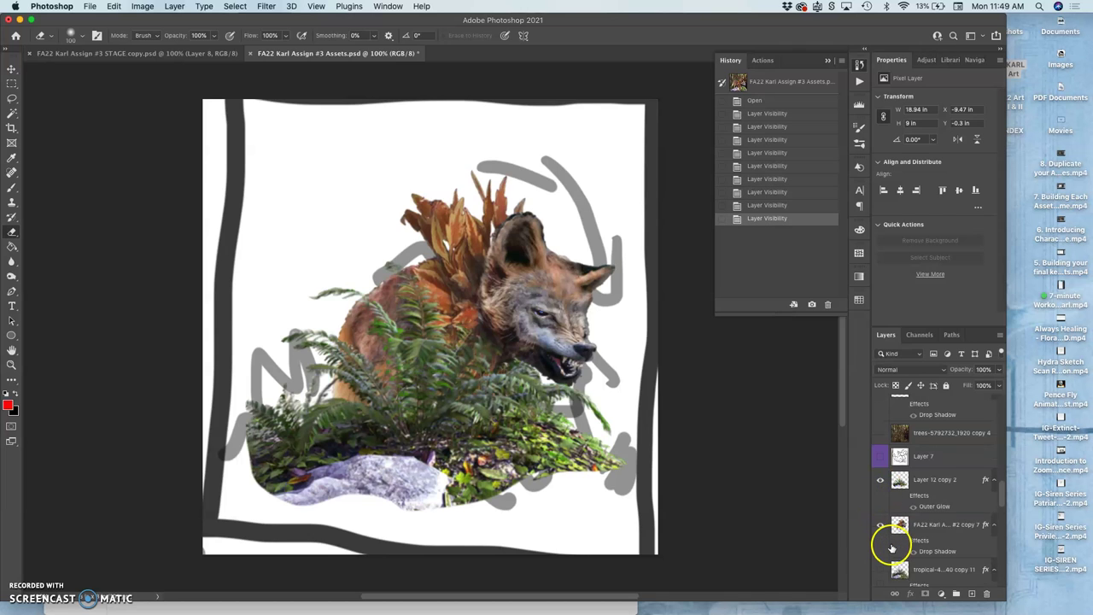
{"action": "scroll", "coordinate": [892, 548], "scroll_direction": "down", "scroll_amount": 1}
{"action": "left_click", "coordinate": [881, 538]}
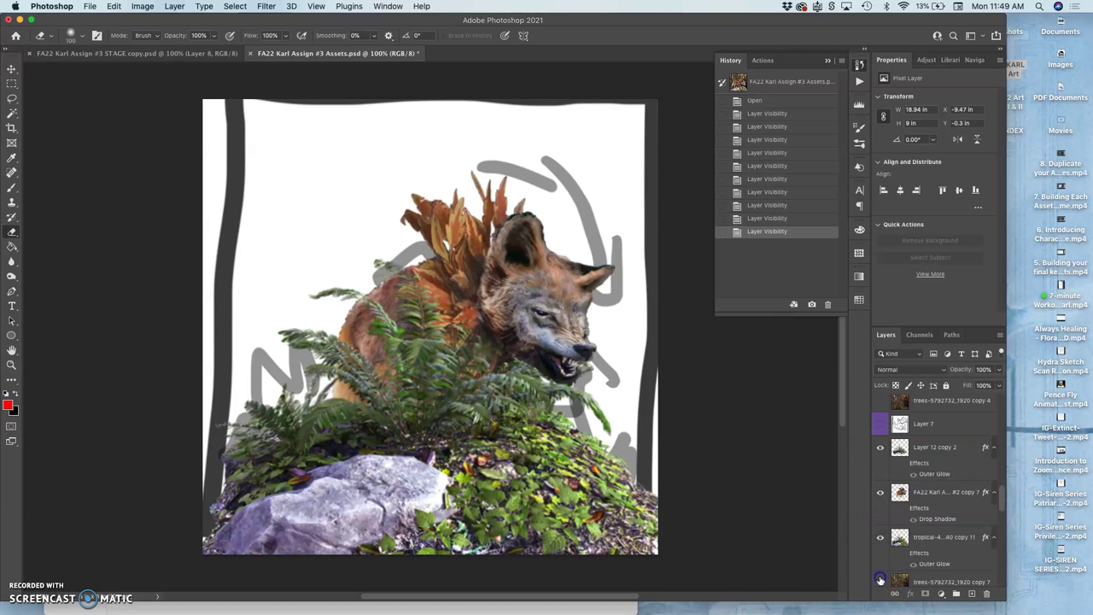
{"action": "left_click", "coordinate": [881, 580]}
Step: Show the leaping copy 3 wolf and tropical copy 8 ferns, briefly previewing the copy 4 wolf
{"action": "scroll", "coordinate": [898, 538], "scroll_direction": "up", "scroll_amount": 2}
{"action": "scroll", "coordinate": [899, 540], "scroll_direction": "up", "scroll_amount": 2}
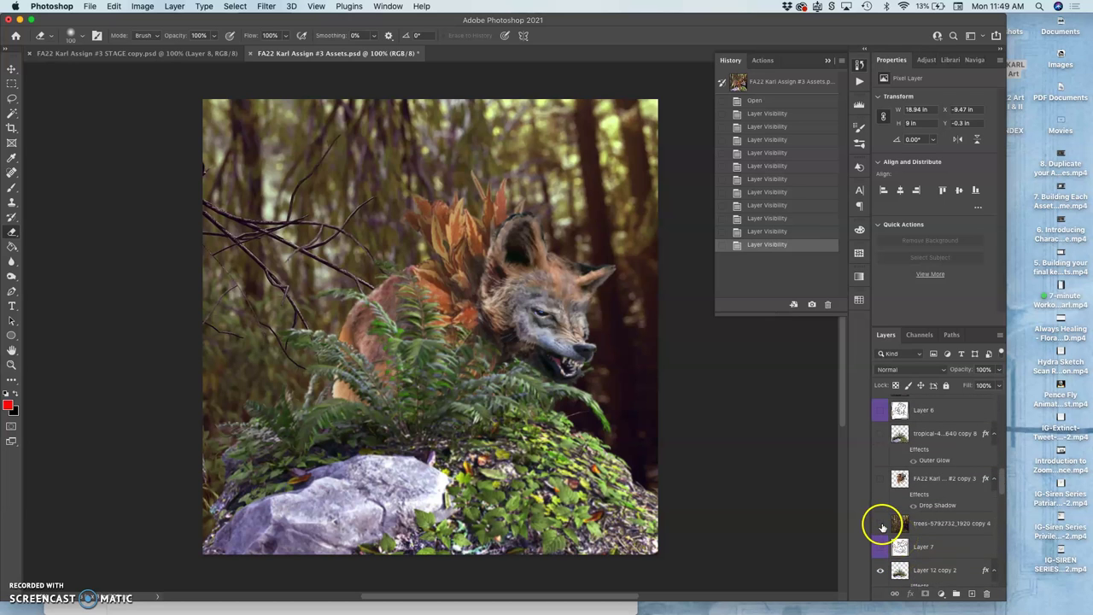
{"action": "left_click", "coordinate": [880, 480]}
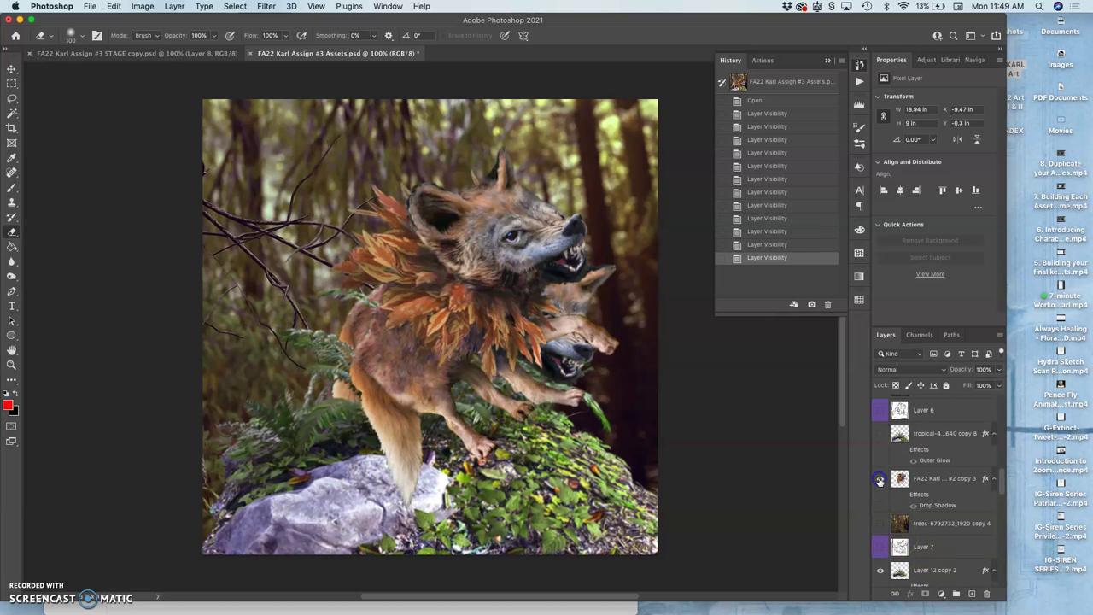
{"action": "left_click", "coordinate": [881, 434]}
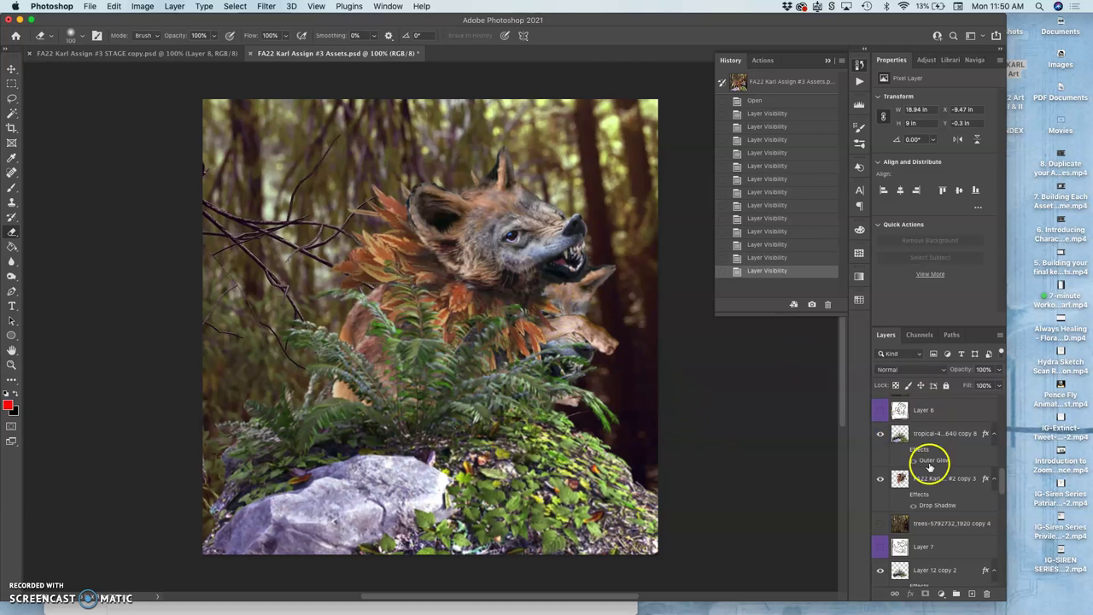
{"action": "scroll", "coordinate": [927, 482], "scroll_direction": "up", "scroll_amount": 4}
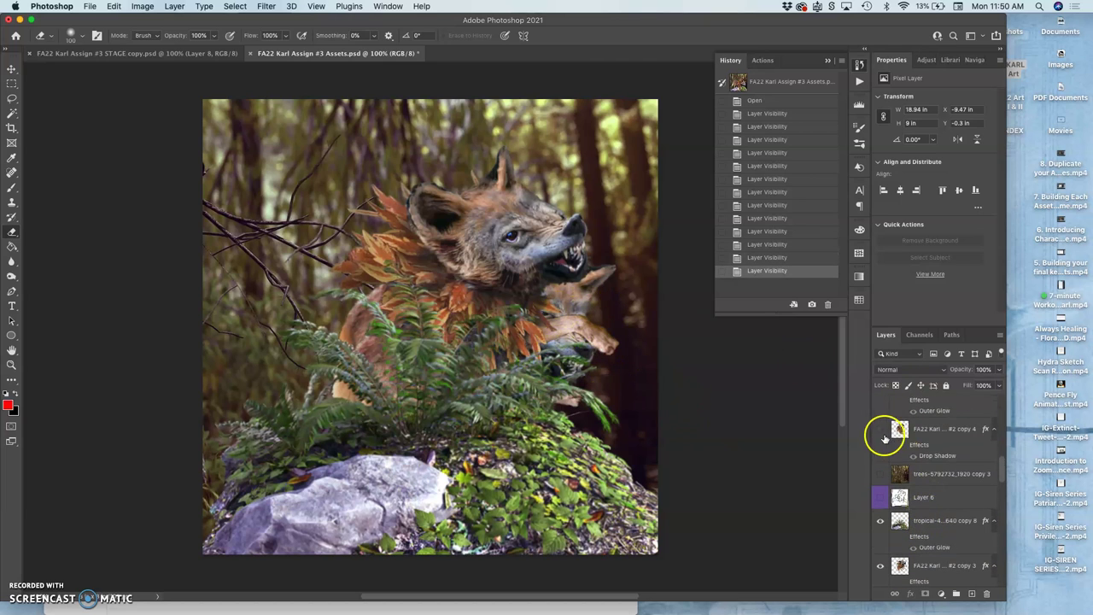
{"action": "left_click", "coordinate": [881, 433]}
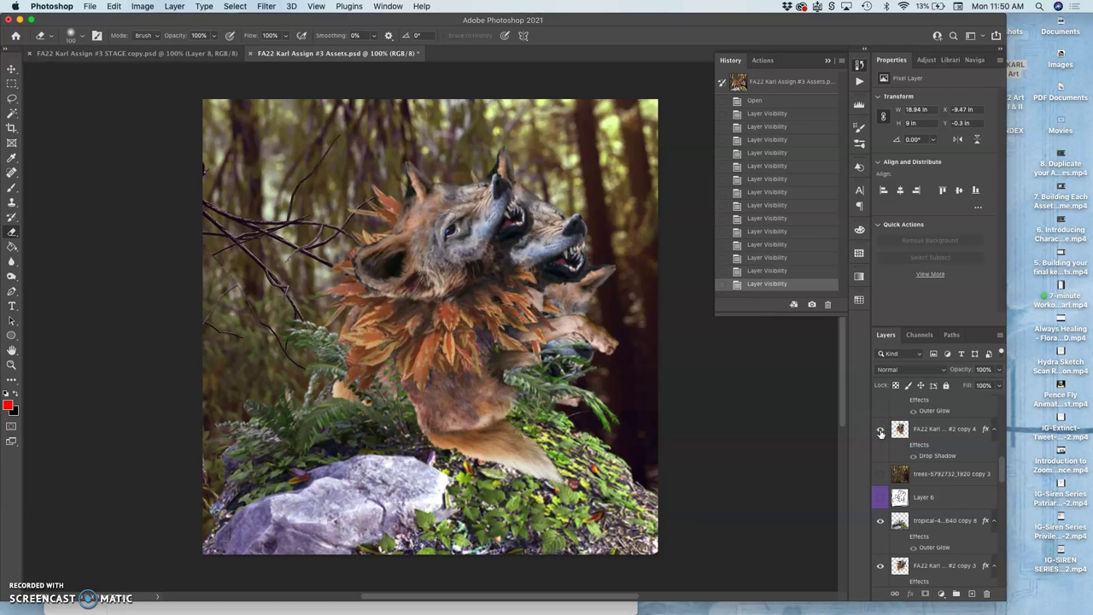
{"action": "left_click", "coordinate": [881, 433]}
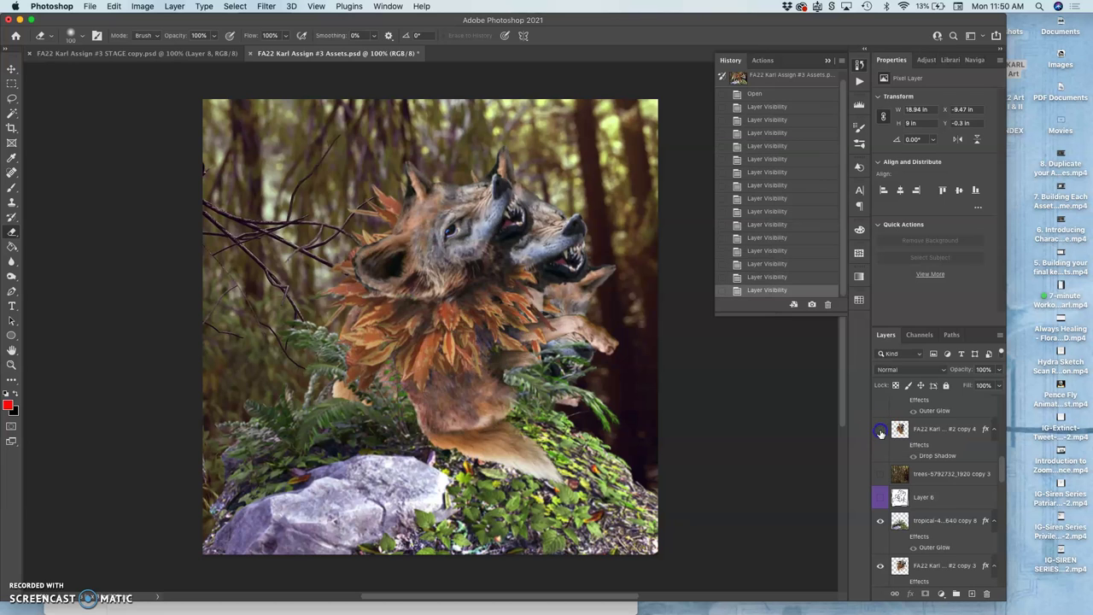
Step: Scale the leaping copy 3 wolf down to about 96% with Free Transform
{"action": "left_click", "coordinate": [919, 567]}
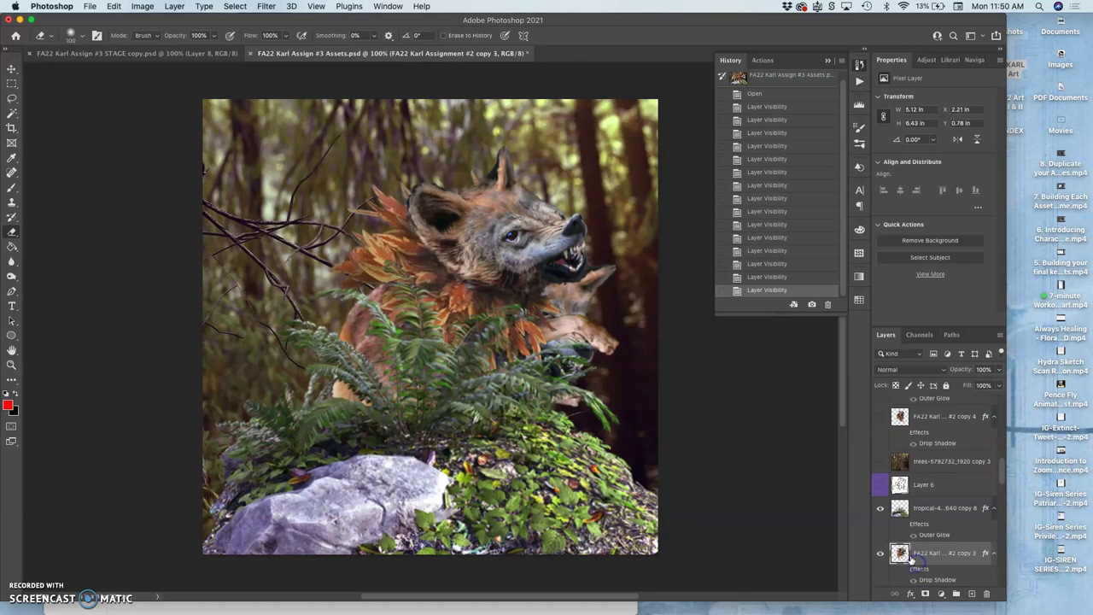
{"action": "key", "text": "ctrl+t"}
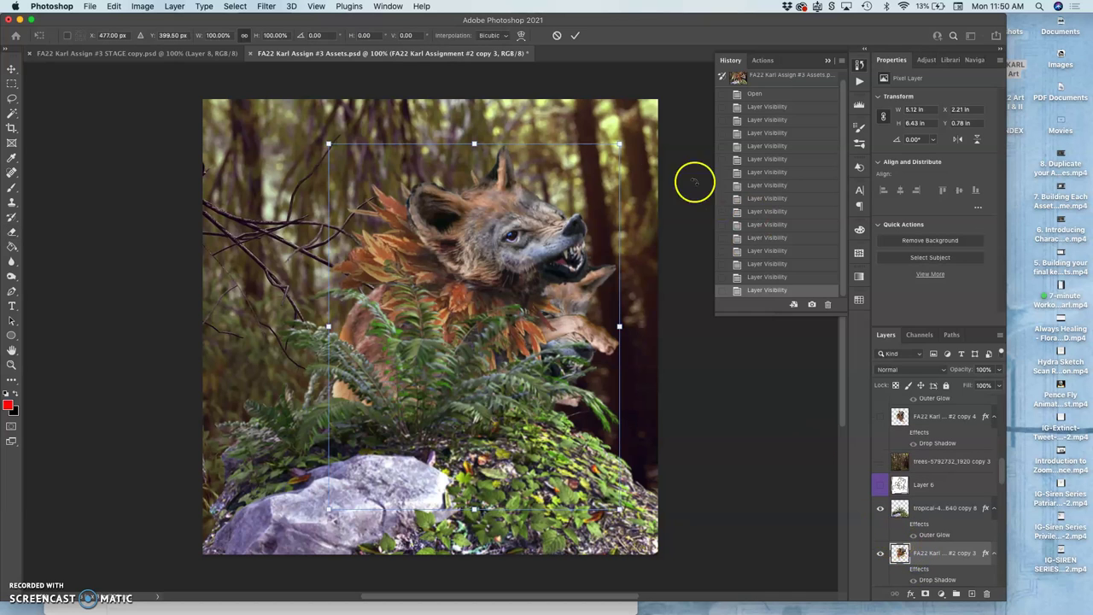
{"action": "left_click_drag", "start_coordinate": [622, 143], "coordinate": [595, 152]}
{"action": "key", "text": "Return"}
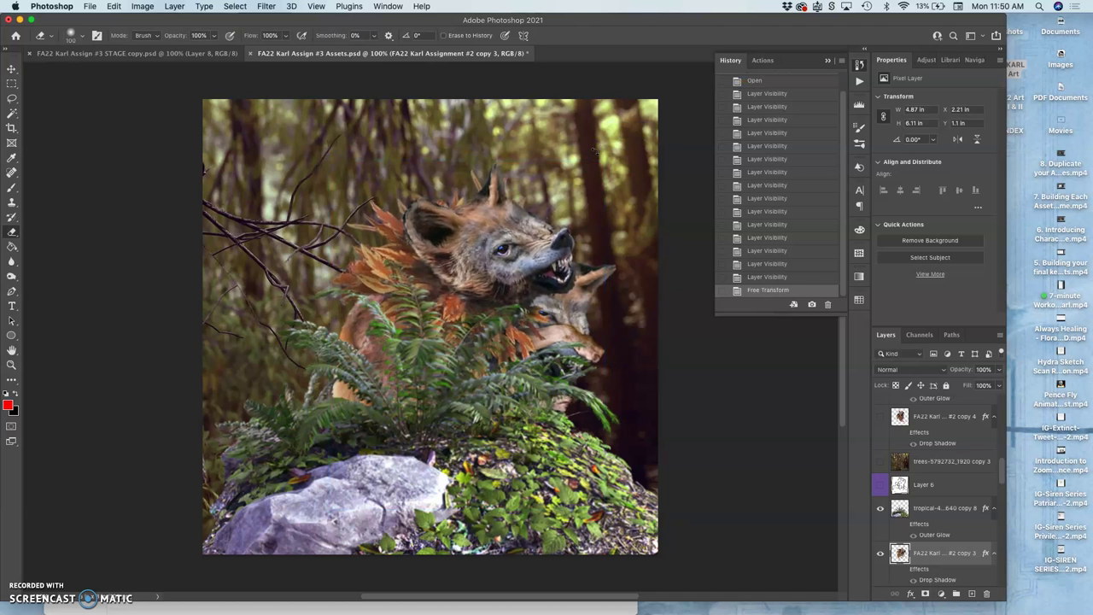
Step: Erase stray wolf pixels among the ferns, leaving the copy 3 drop shadow off
{"action": "scroll", "coordinate": [927, 457], "scroll_direction": "up", "scroll_amount": 3}
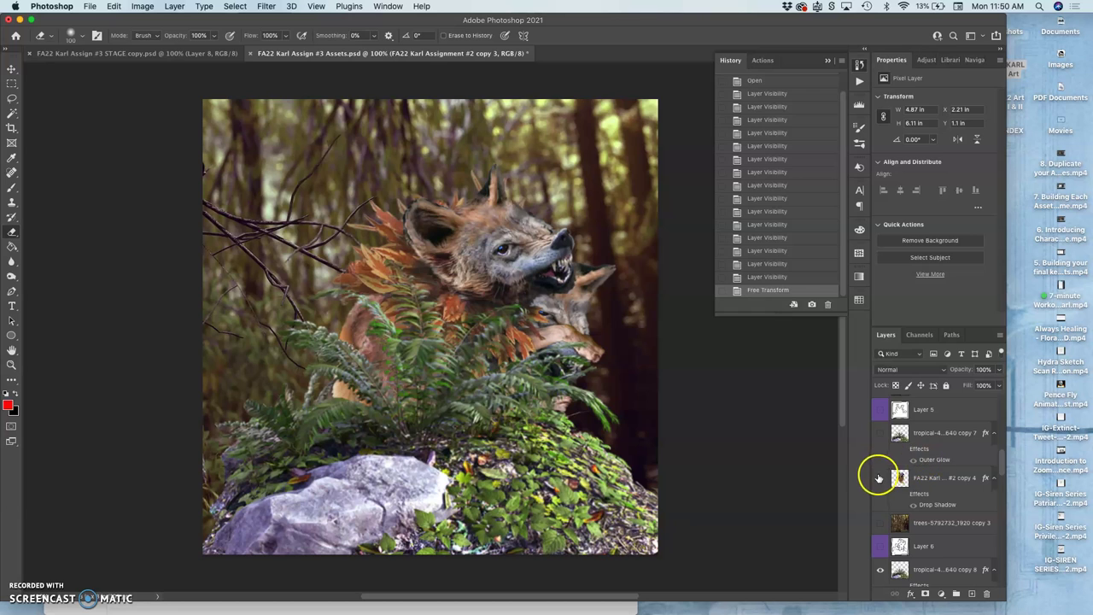
{"action": "left_click", "coordinate": [880, 478]}
{"action": "left_click", "coordinate": [880, 479]}
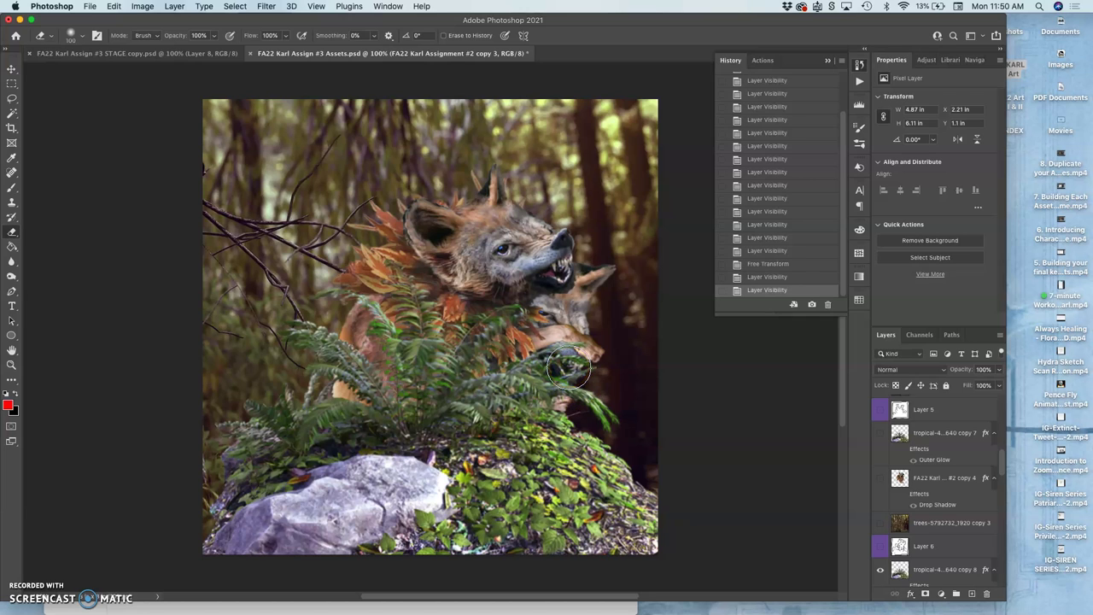
{"action": "mouse_move", "coordinate": [568, 367]}
{"action": "left_mouse_down"}
{"action": "mouse_move", "coordinate": [578, 384]}
{"action": "mouse_move", "coordinate": [500, 385]}
{"action": "mouse_move", "coordinate": [571, 370]}
{"action": "mouse_move", "coordinate": [573, 381]}
{"action": "left_mouse_up"}
{"action": "scroll", "coordinate": [880, 507], "scroll_direction": "down", "scroll_amount": 3}
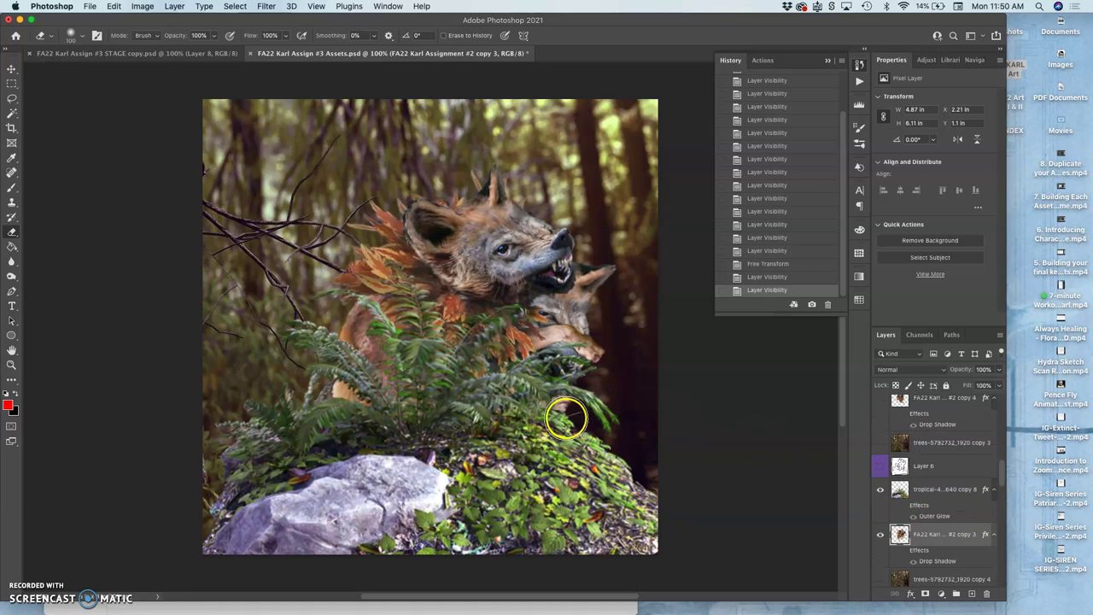
{"action": "mouse_move", "coordinate": [567, 418]}
{"action": "left_mouse_down"}
{"action": "mouse_move", "coordinate": [538, 414]}
{"action": "mouse_move", "coordinate": [557, 405]}
{"action": "mouse_move", "coordinate": [552, 381]}
{"action": "mouse_move", "coordinate": [524, 378]}
{"action": "mouse_move", "coordinate": [479, 430]}
{"action": "mouse_move", "coordinate": [431, 442]}
{"action": "left_mouse_up"}
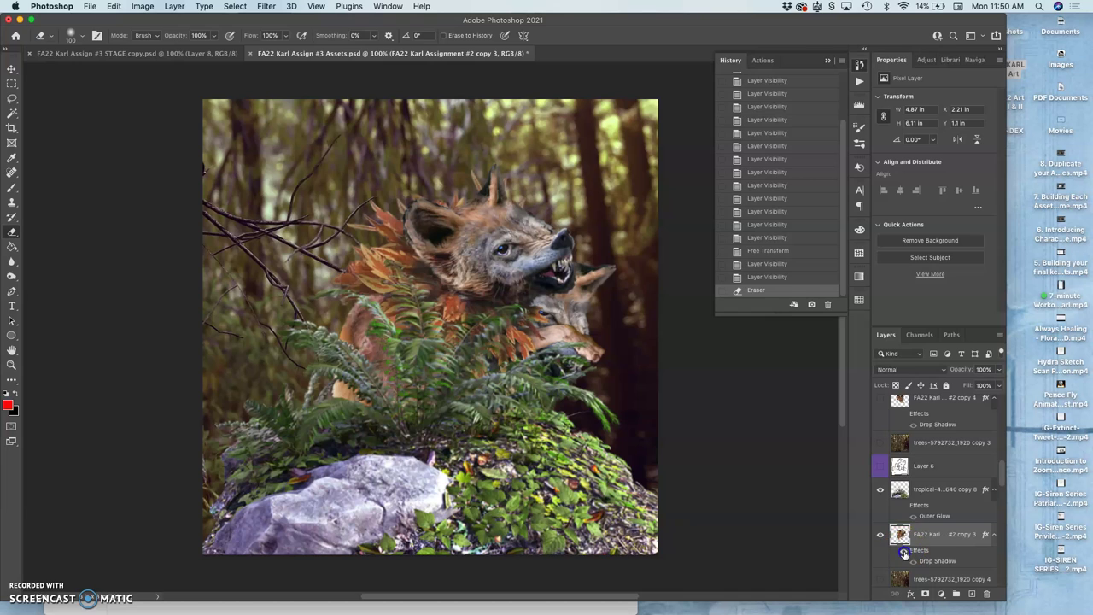
{"action": "left_click", "coordinate": [904, 553]}
{"action": "left_click", "coordinate": [905, 553]}
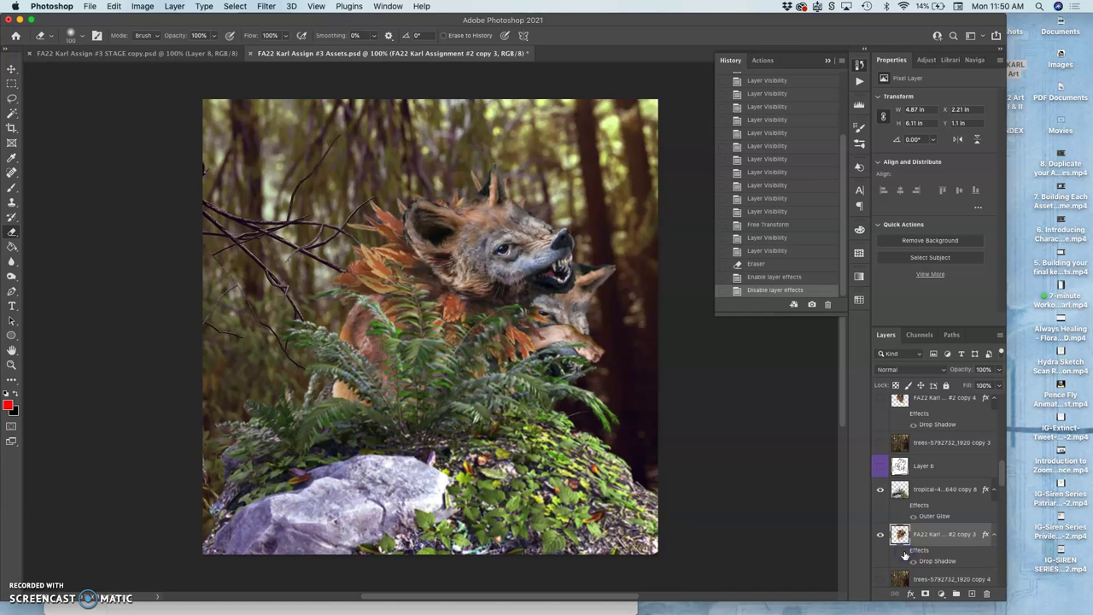
Step: Compare the fern layer's outer glow on and off, leaving it on
{"action": "scroll", "coordinate": [904, 543], "scroll_direction": "down", "scroll_amount": 2}
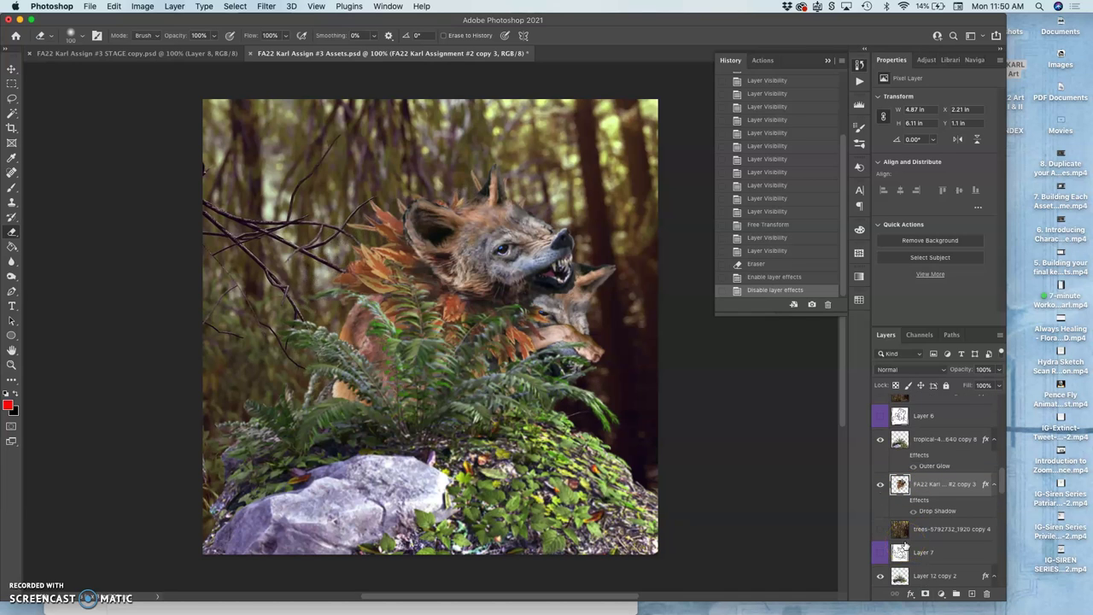
{"action": "scroll", "coordinate": [905, 547], "scroll_direction": "down", "scroll_amount": 1}
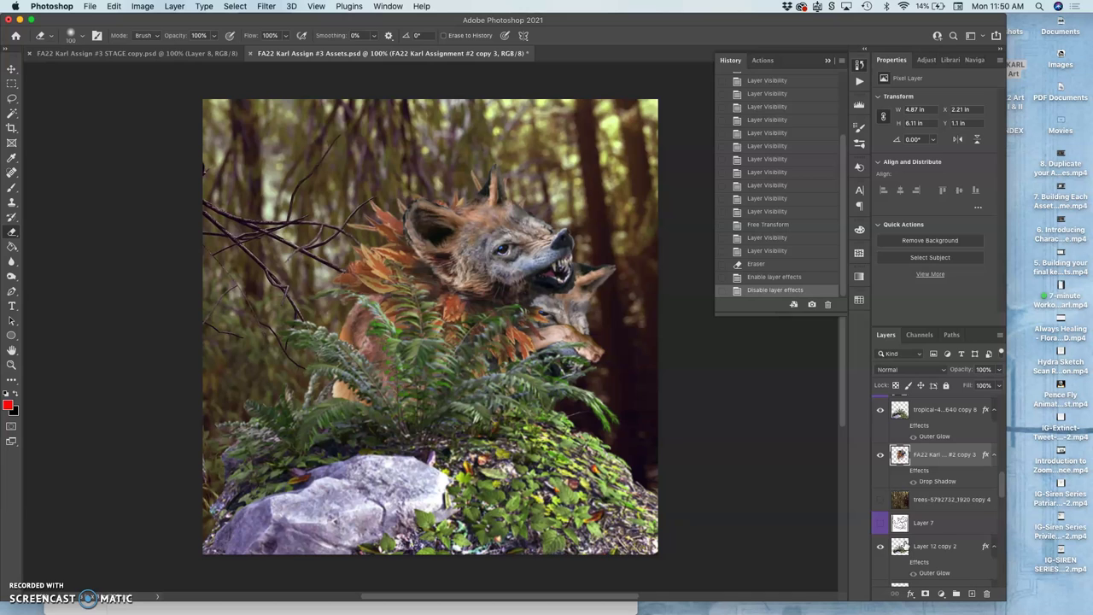
{"action": "left_click", "coordinate": [880, 502]}
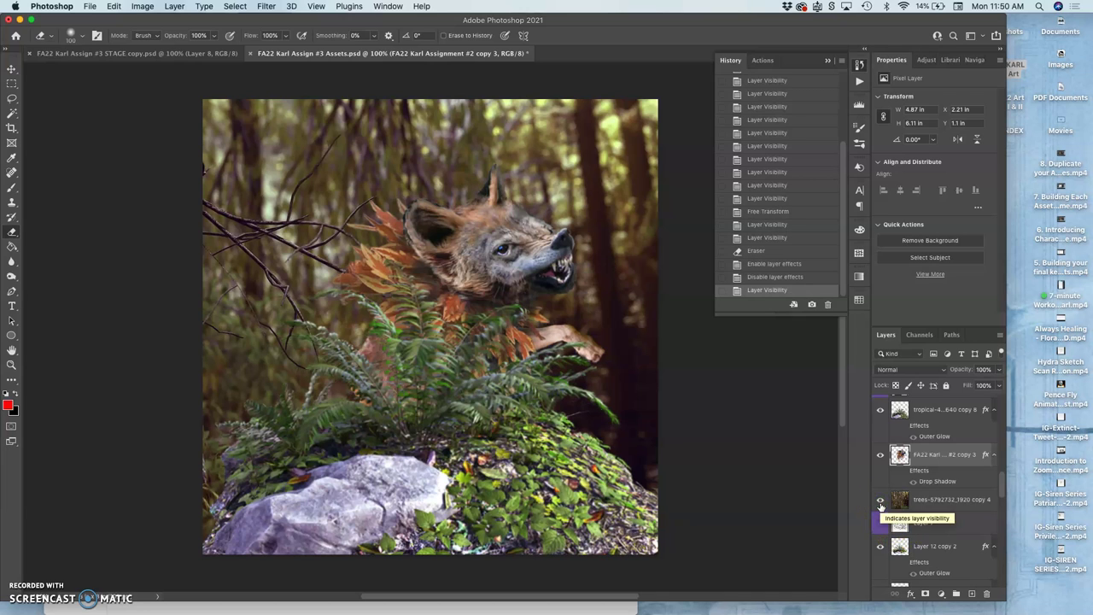
{"action": "left_click", "coordinate": [901, 427]}
{"action": "left_click", "coordinate": [902, 425]}
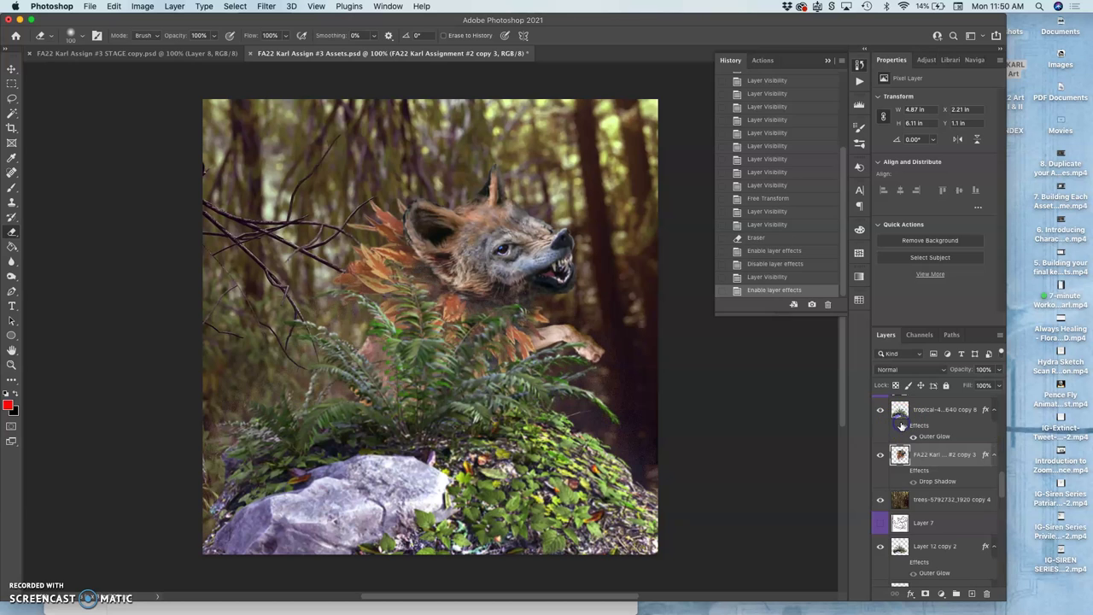
{"action": "left_click", "coordinate": [901, 424]}
{"action": "left_click", "coordinate": [901, 425]}
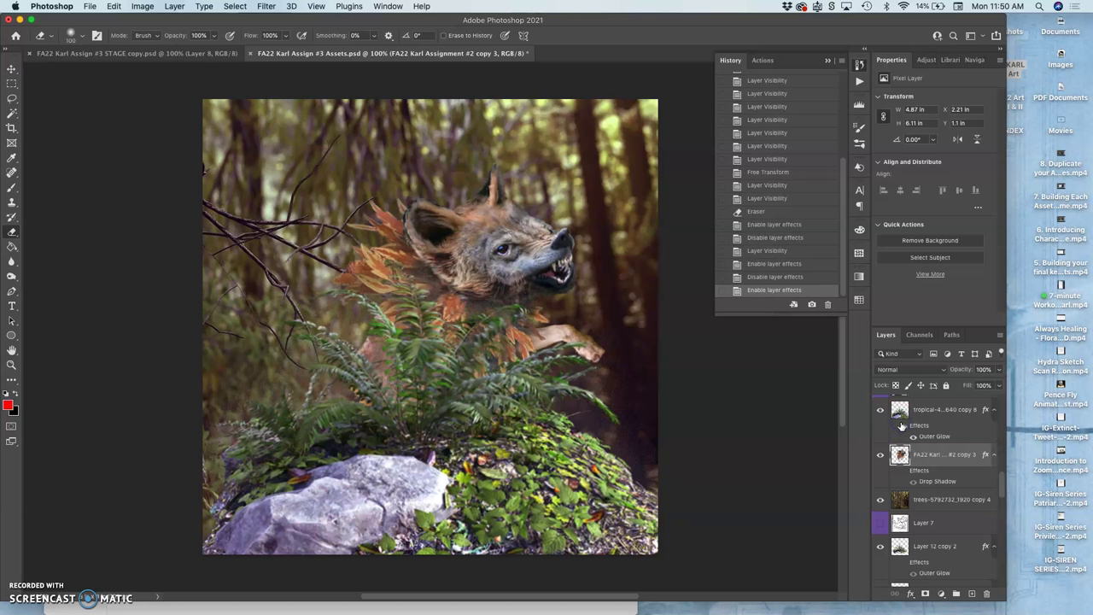
Step: Hide the trees copy 4, leaping copy 3 wolf and tropical copy 8 fern layers
{"action": "scroll", "coordinate": [908, 480], "scroll_direction": "down", "scroll_amount": 2}
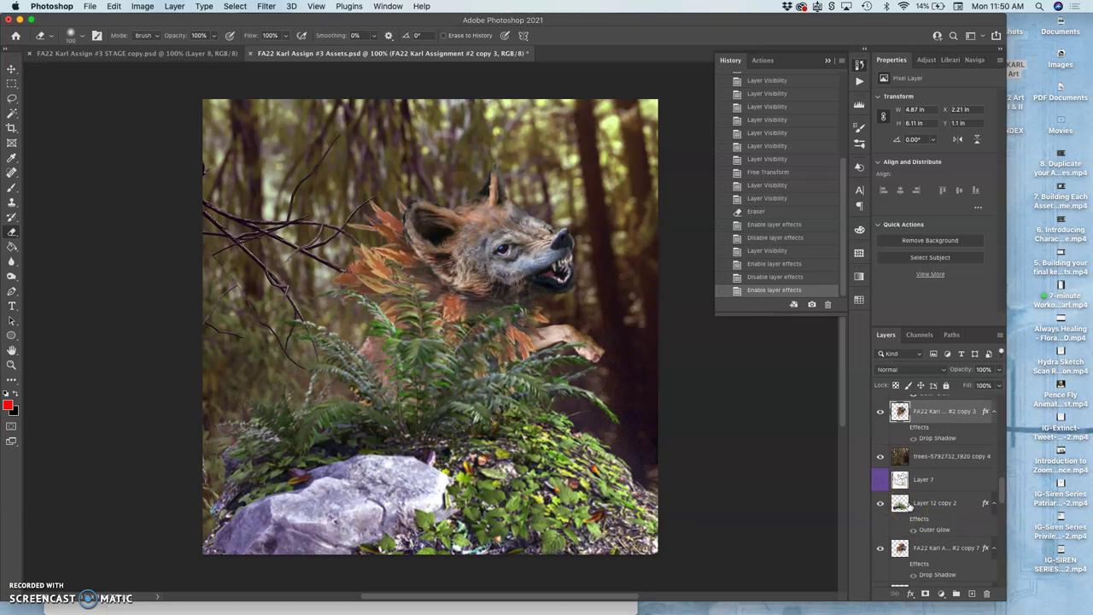
{"action": "scroll", "coordinate": [909, 504], "scroll_direction": "up", "scroll_amount": 1}
{"action": "scroll", "coordinate": [909, 504], "scroll_direction": "up", "scroll_amount": 1}
{"action": "left_click", "coordinate": [880, 507]}
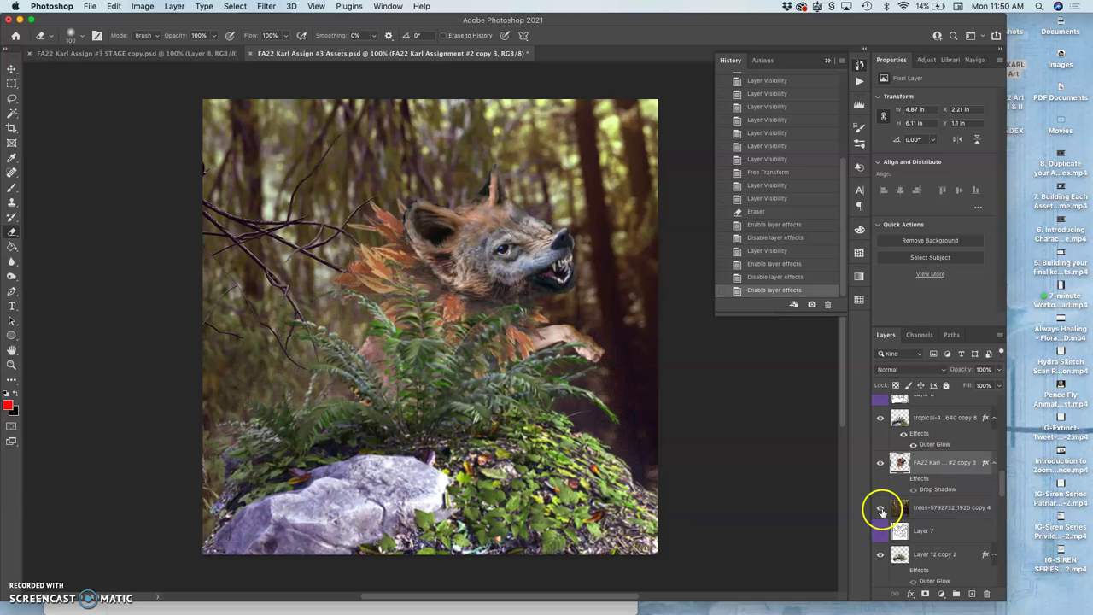
{"action": "left_click", "coordinate": [880, 469]}
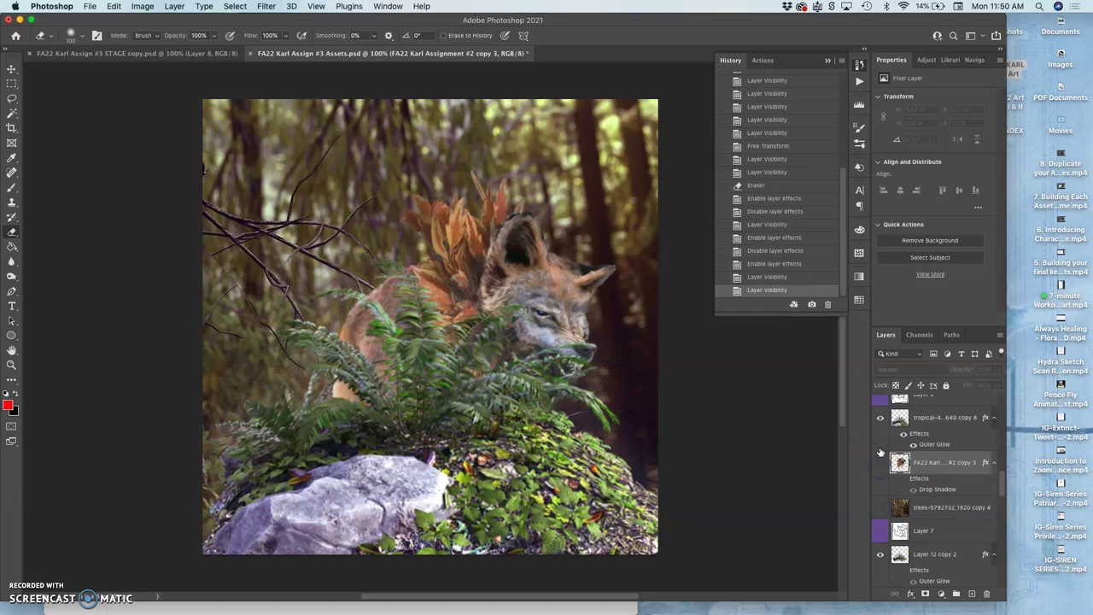
{"action": "left_click", "coordinate": [880, 418]}
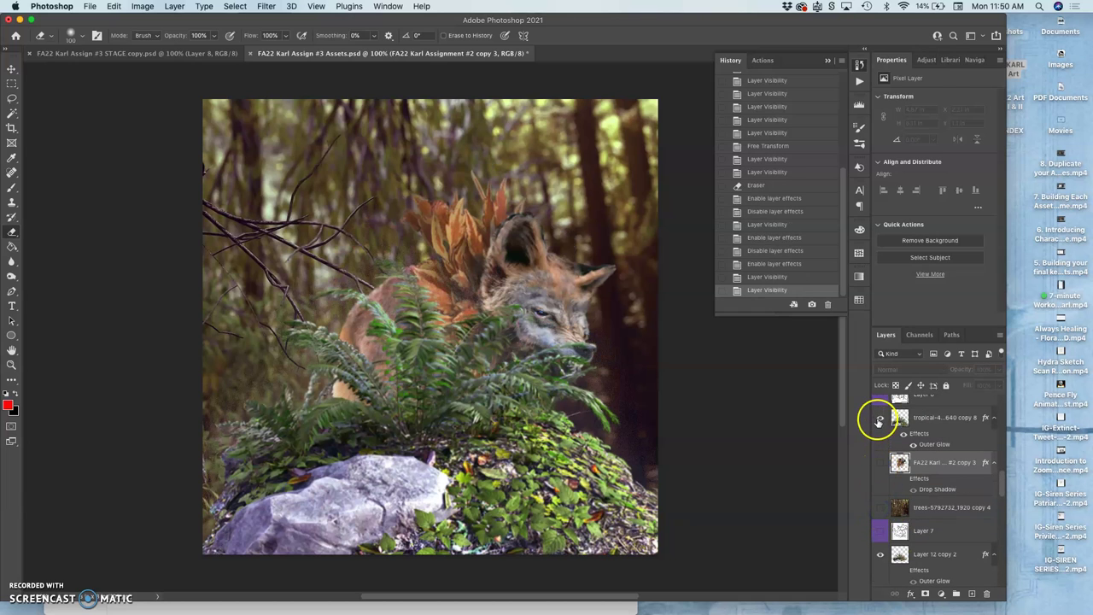
Step: Label Layer 7 red and compare the trees copy 4, two-headed wolf and sketch layers
{"action": "right_click", "coordinate": [878, 522]}
{"action": "left_click", "coordinate": [904, 536]}
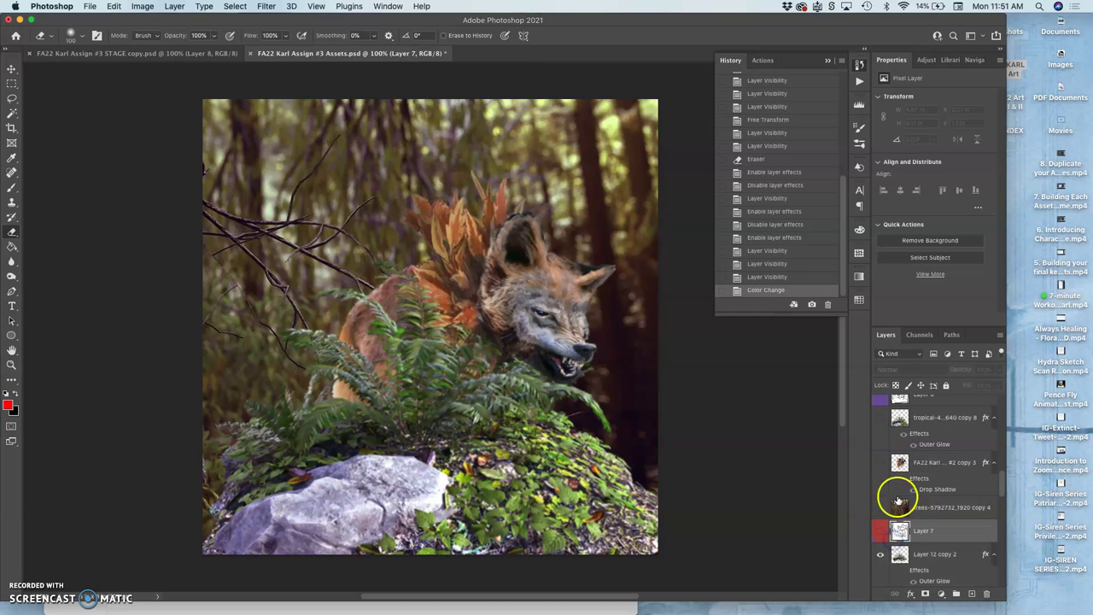
{"action": "left_click", "coordinate": [881, 505]}
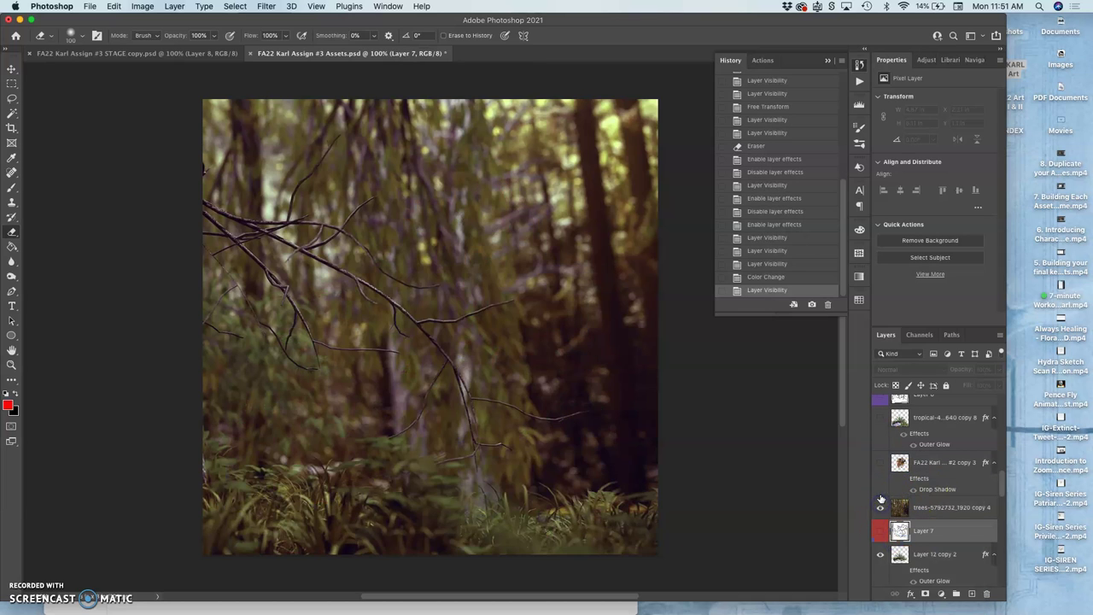
{"action": "left_click", "coordinate": [876, 462]}
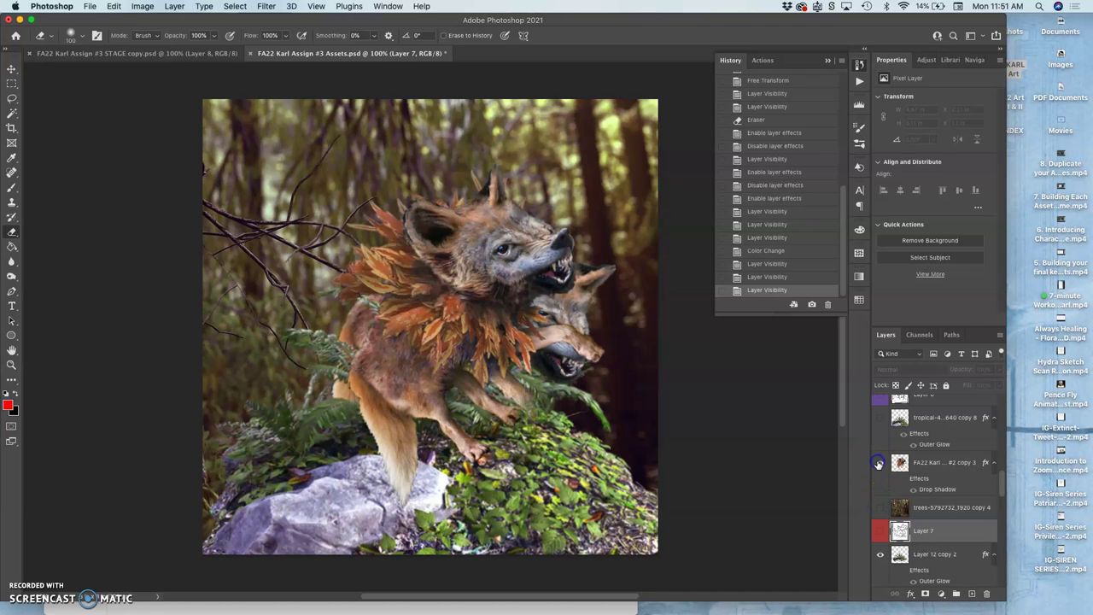
{"action": "left_click", "coordinate": [879, 464]}
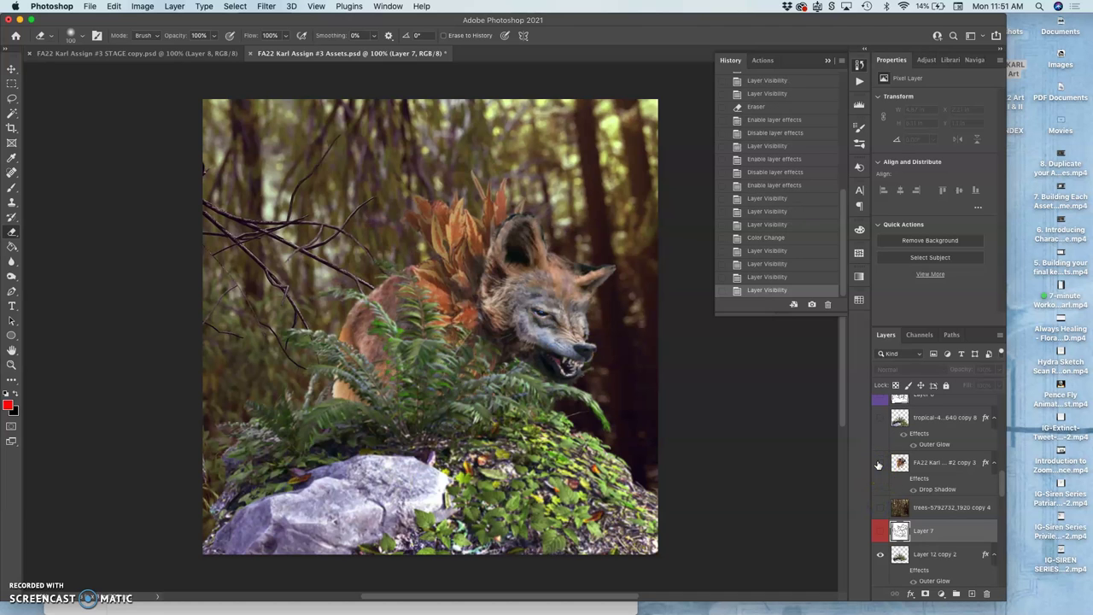
{"action": "left_click", "coordinate": [880, 531]}
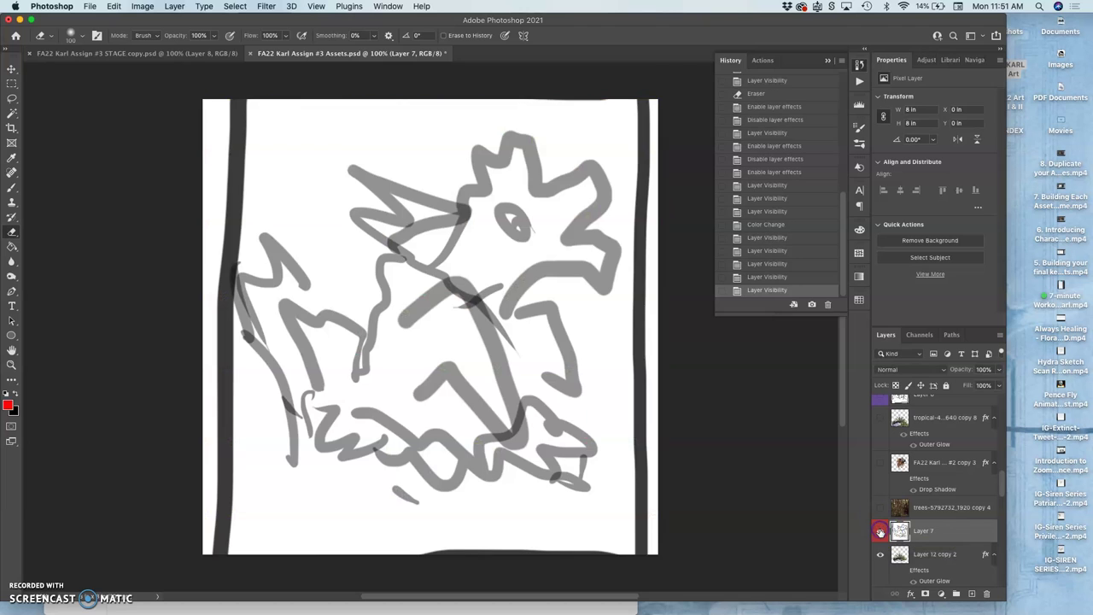
{"action": "left_click", "coordinate": [881, 531]}
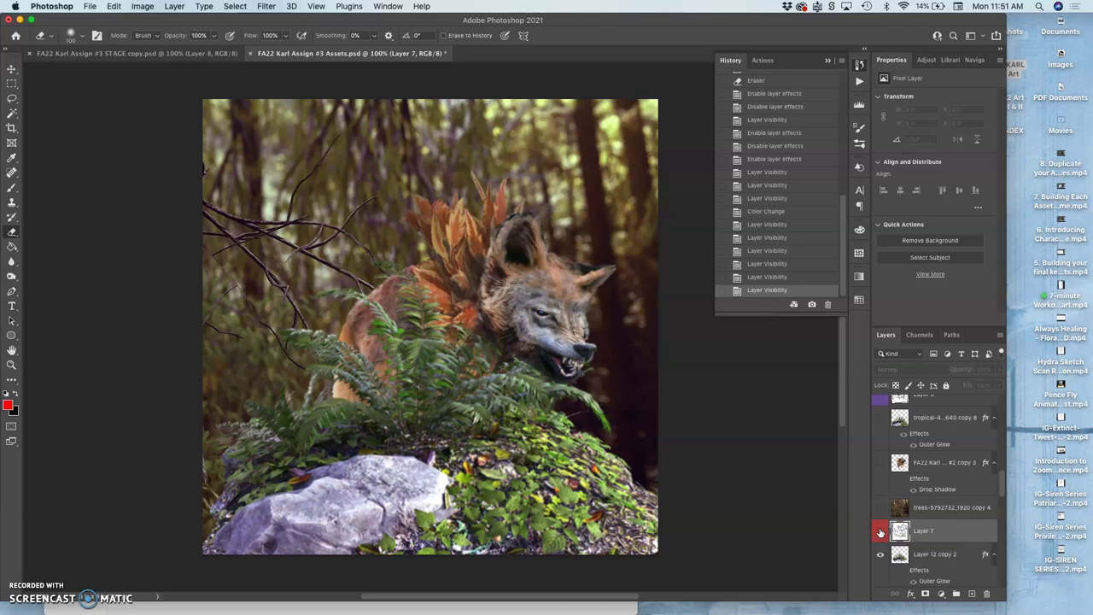
{"action": "left_click", "coordinate": [881, 464]}
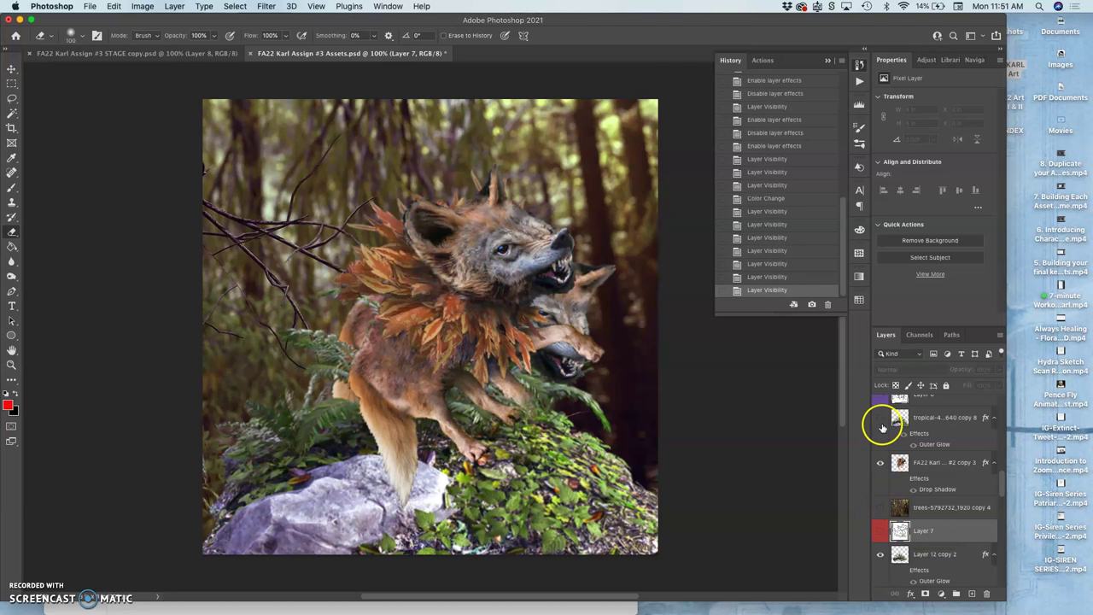
Step: Toggle the ferns-and-rock, wolf copy 3 and trees copy 4 layers off and back on
{"action": "left_click_drag", "start_coordinate": [882, 427], "coordinate": [881, 509]}
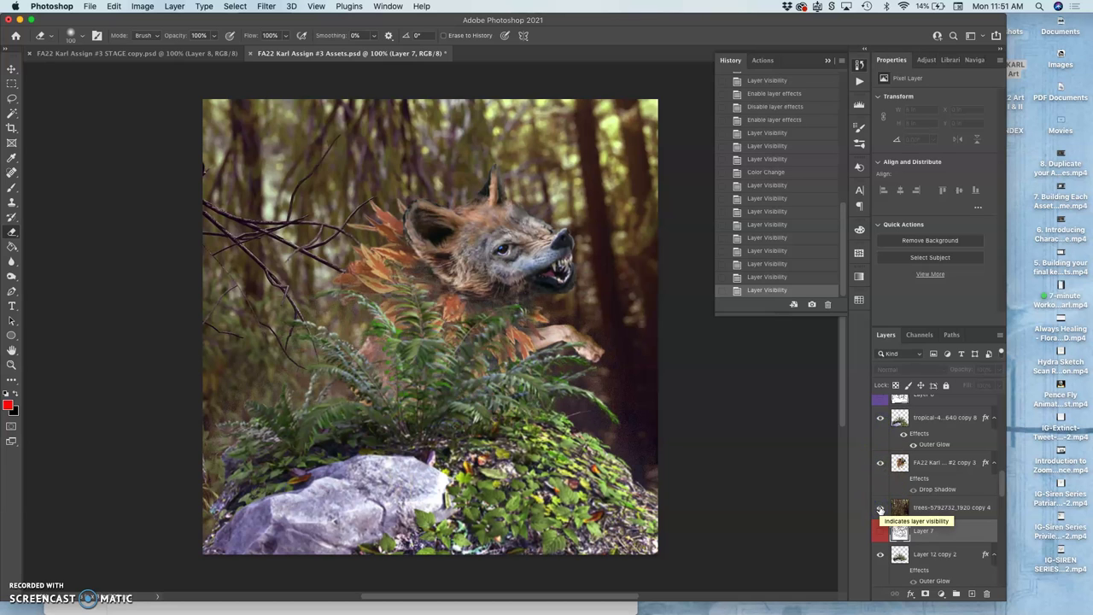
{"action": "scroll", "coordinate": [881, 510], "scroll_direction": "down", "scroll_amount": 4}
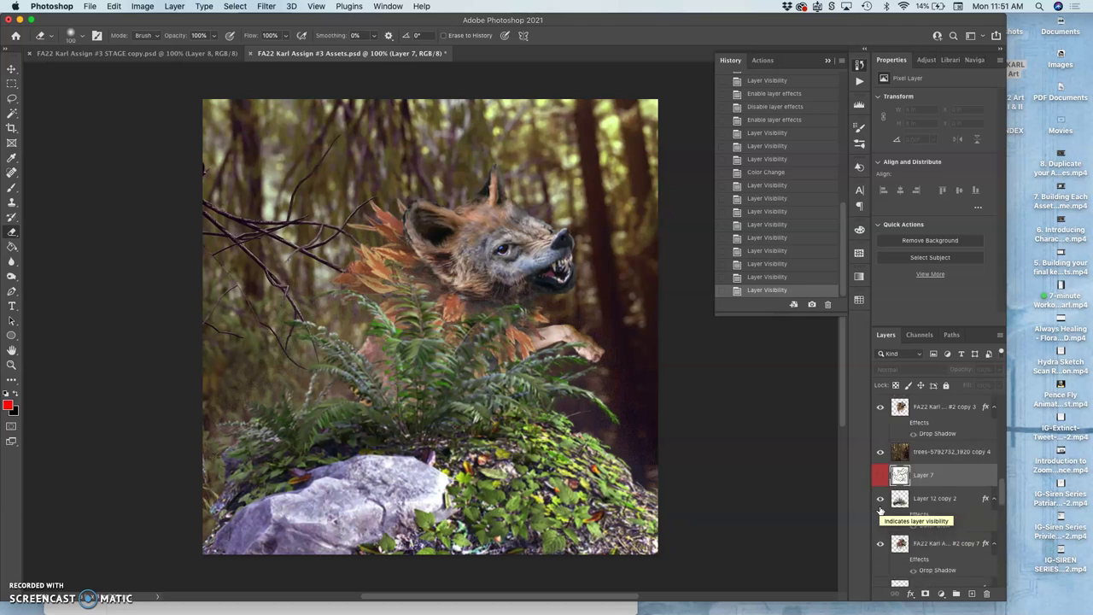
{"action": "scroll", "coordinate": [881, 511], "scroll_direction": "up", "scroll_amount": 3}
{"action": "left_click", "coordinate": [881, 411]}
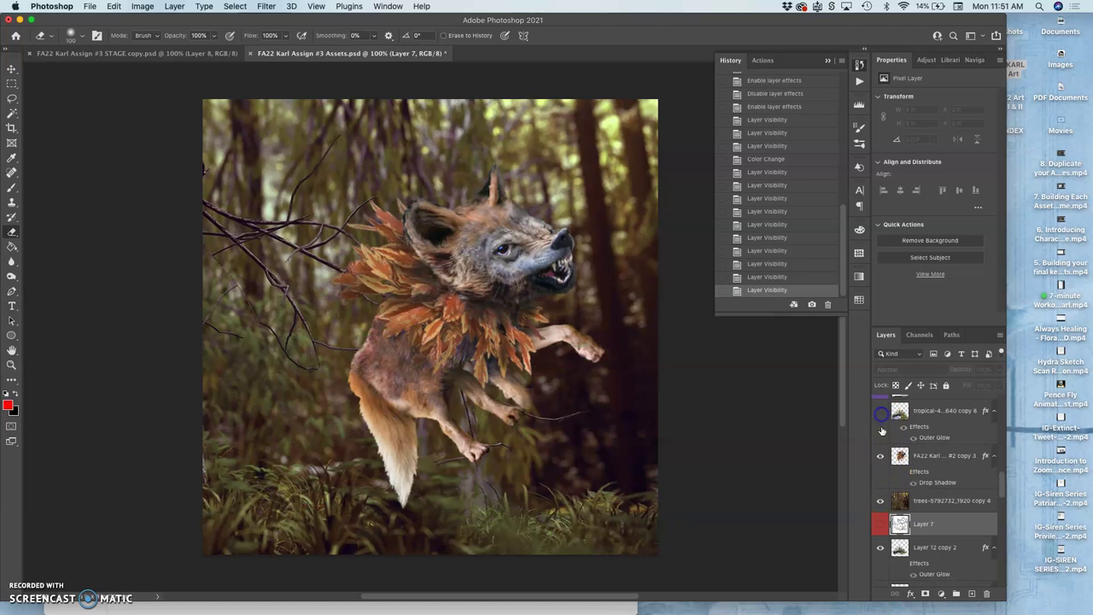
{"action": "left_click", "coordinate": [881, 455]}
{"action": "left_click", "coordinate": [881, 501]}
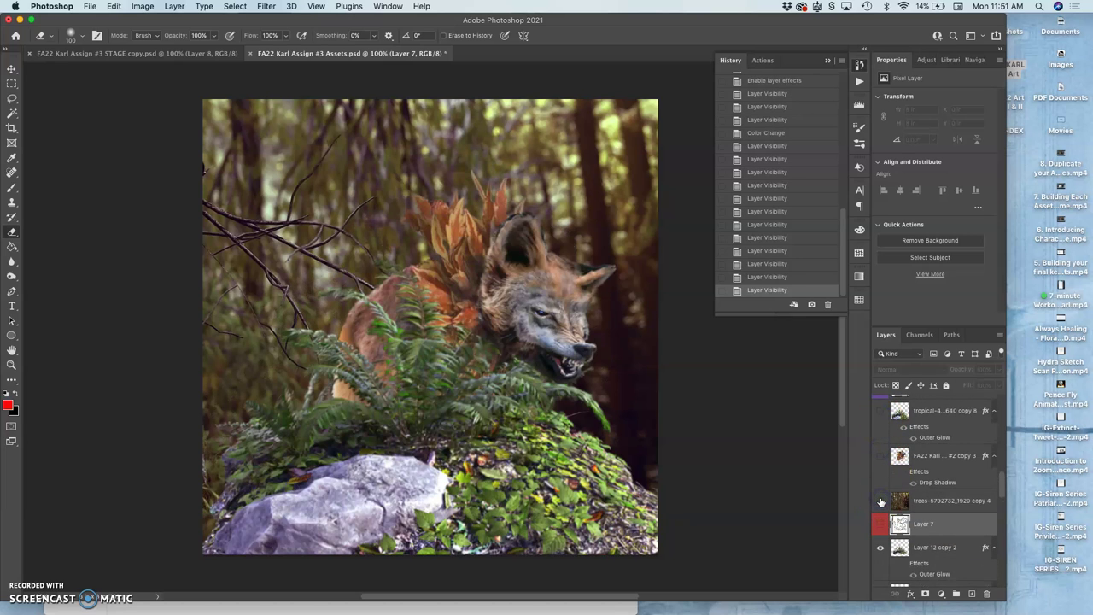
{"action": "left_click", "coordinate": [880, 502]}
{"action": "left_click", "coordinate": [881, 455]}
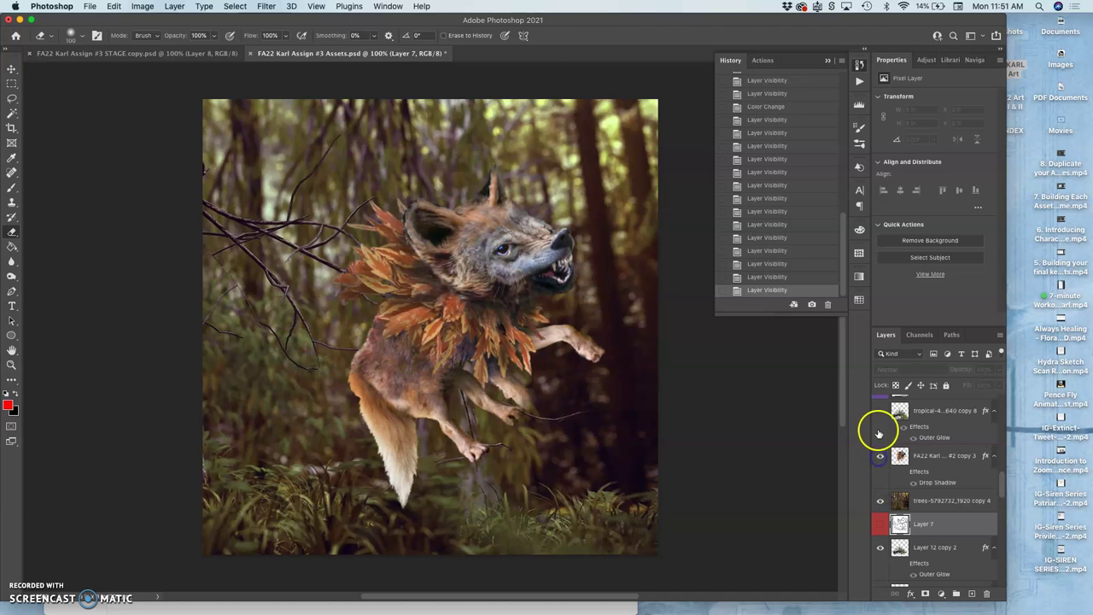
{"action": "left_click", "coordinate": [881, 413]}
Step: Move the fern-and-rock layer down, group the frame's layers into Group 1, then hide it
{"action": "left_click_drag", "start_coordinate": [907, 413], "coordinate": [918, 499]}
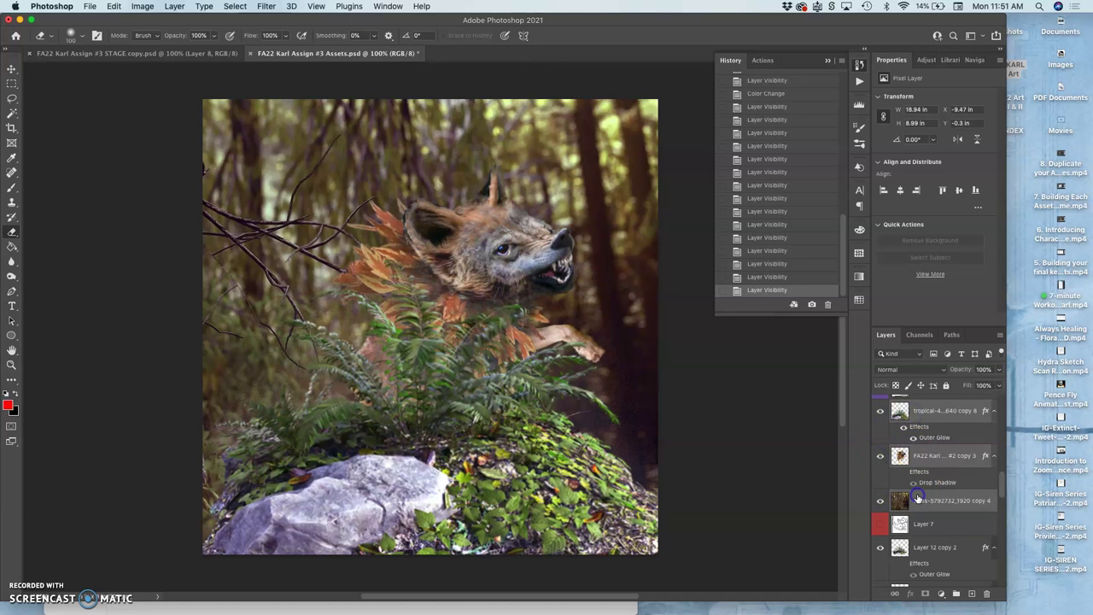
{"action": "left_click", "coordinate": [956, 593]}
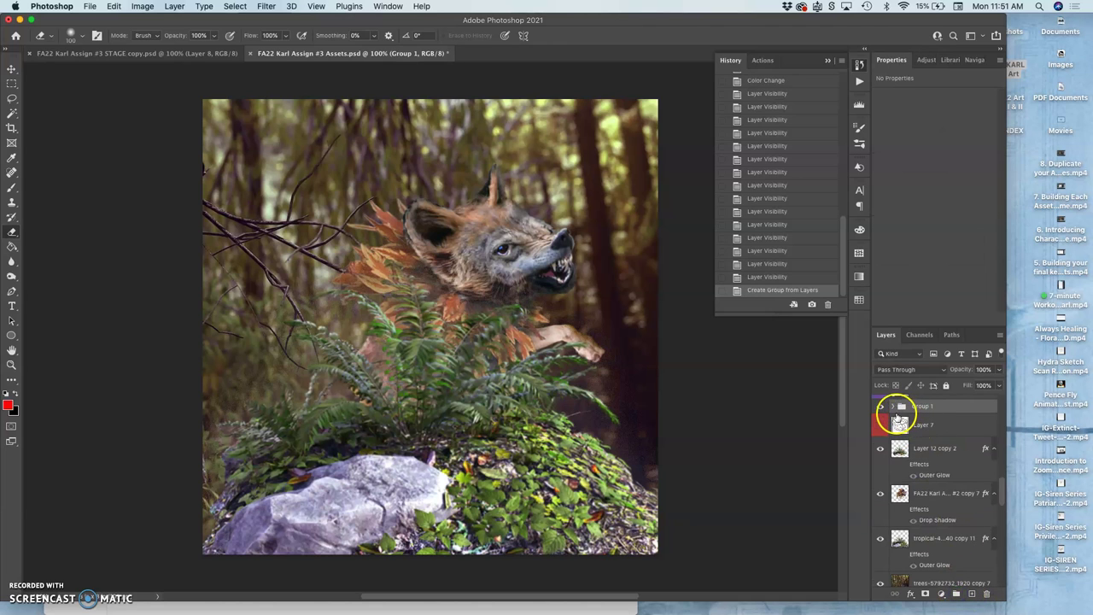
{"action": "left_click", "coordinate": [880, 410]}
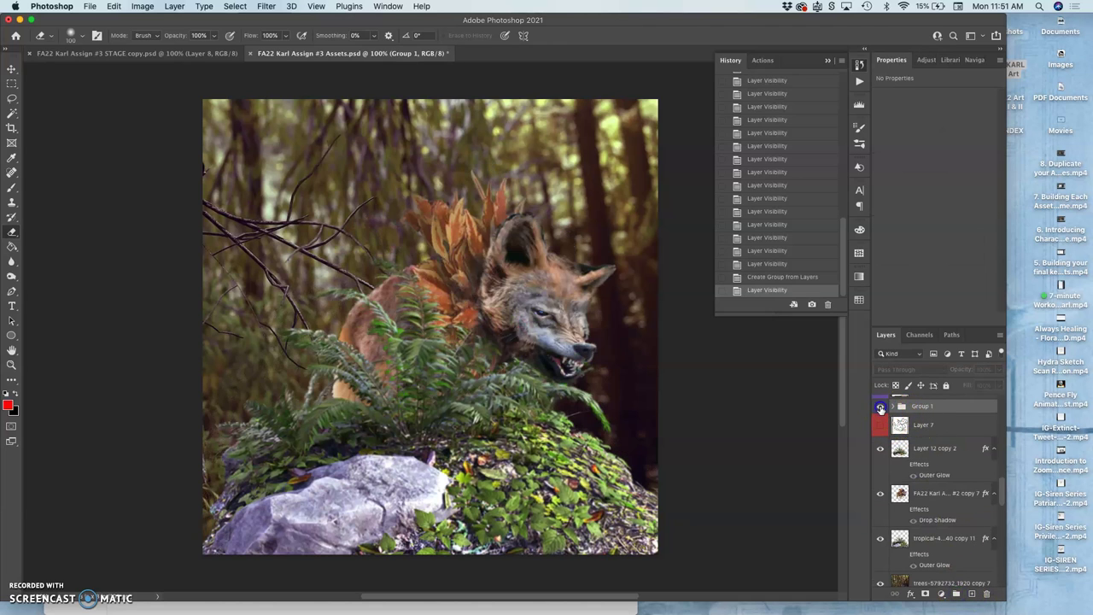
{"action": "left_click", "coordinate": [881, 409]}
{"action": "left_click", "coordinate": [881, 409]}
{"action": "left_click_drag", "start_coordinate": [881, 411], "coordinate": [906, 510]}
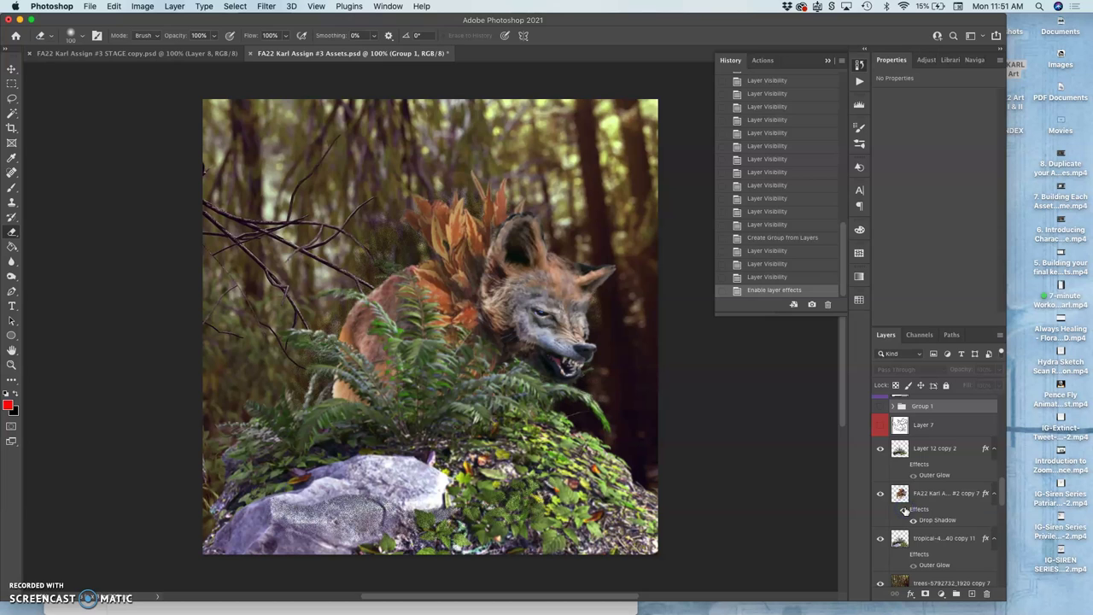
{"action": "left_click_drag", "start_coordinate": [898, 464], "coordinate": [882, 409]}
{"action": "left_click", "coordinate": [883, 409]}
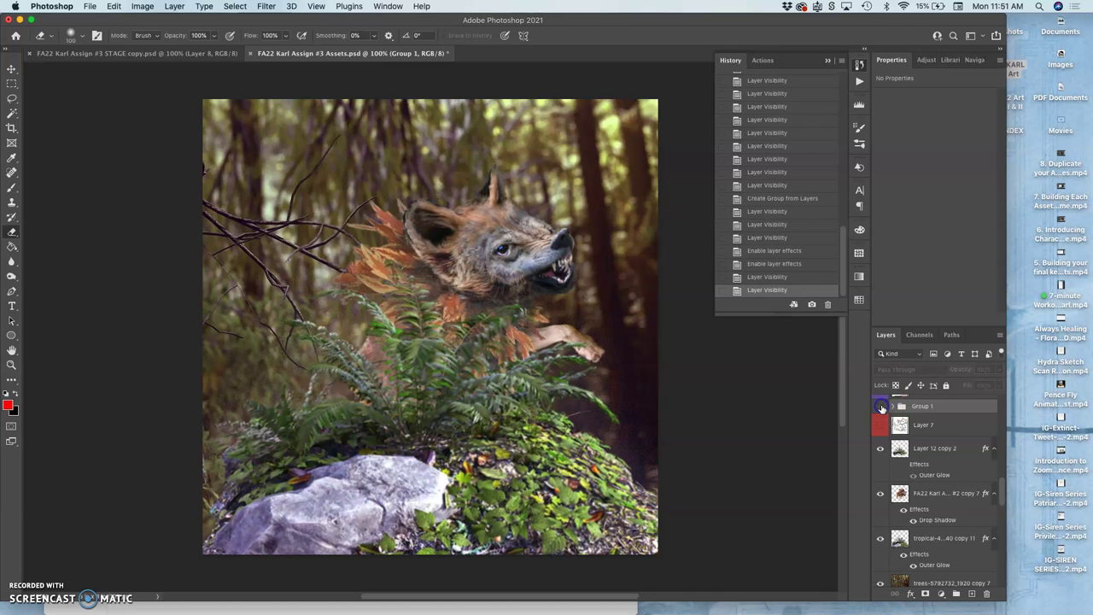
{"action": "left_click", "coordinate": [882, 409]}
{"action": "left_click", "coordinate": [882, 409]}
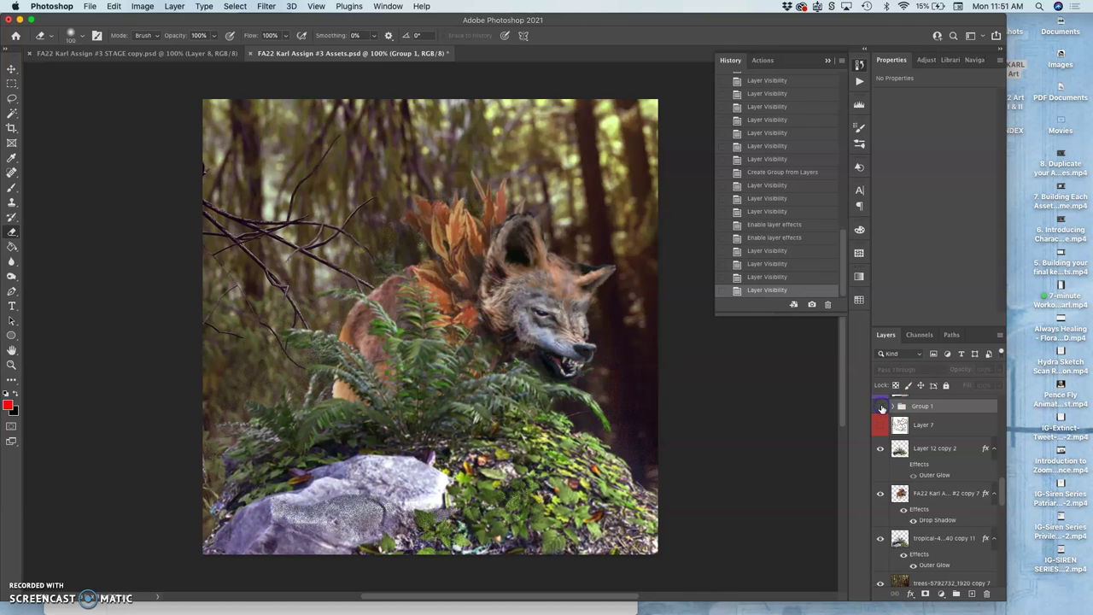
{"action": "left_click", "coordinate": [883, 409]}
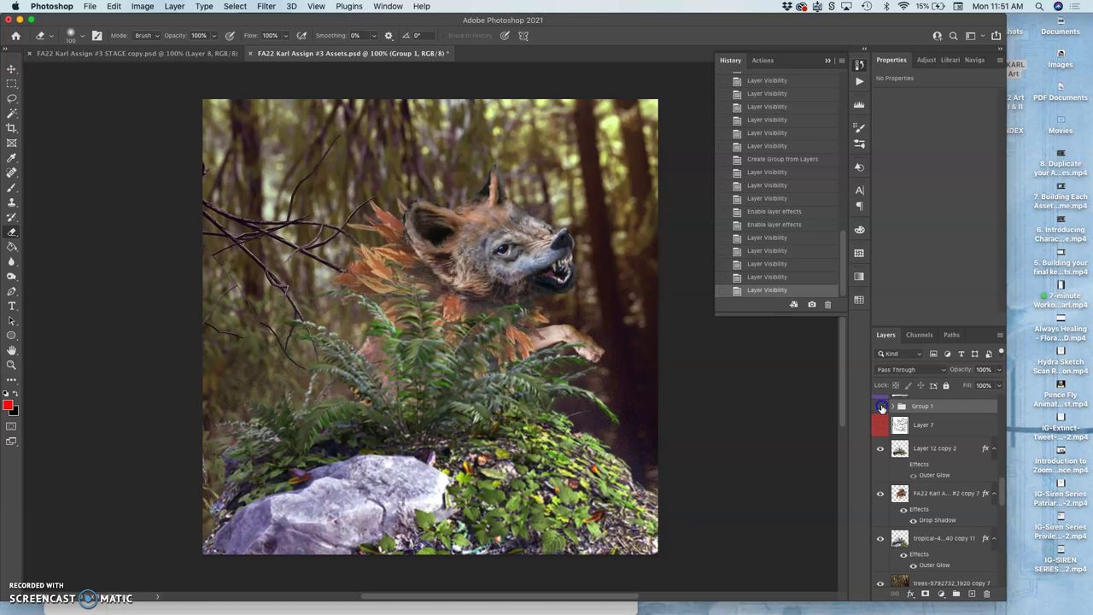
{"action": "left_click", "coordinate": [882, 410]}
{"action": "left_click", "coordinate": [882, 409]}
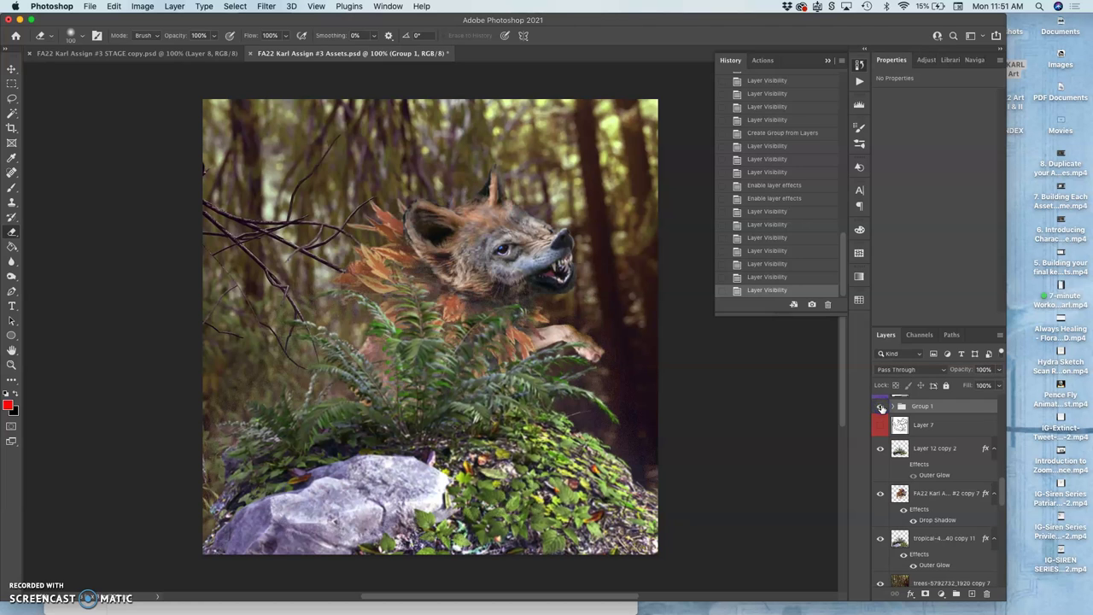
{"action": "left_click", "coordinate": [883, 409]}
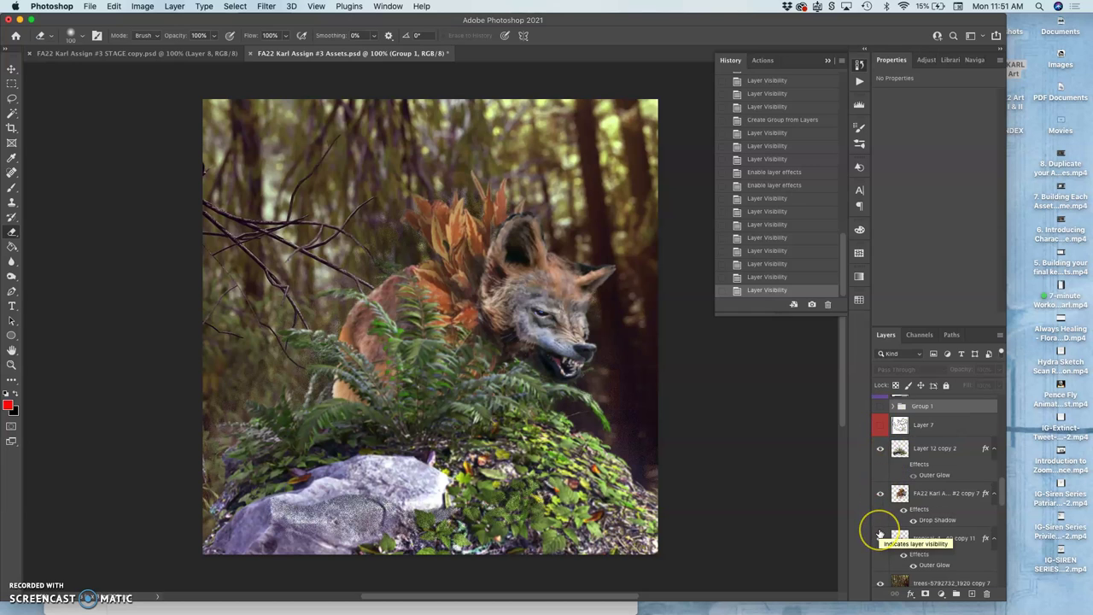
{"action": "scroll", "coordinate": [880, 534], "scroll_direction": "down", "scroll_amount": 2}
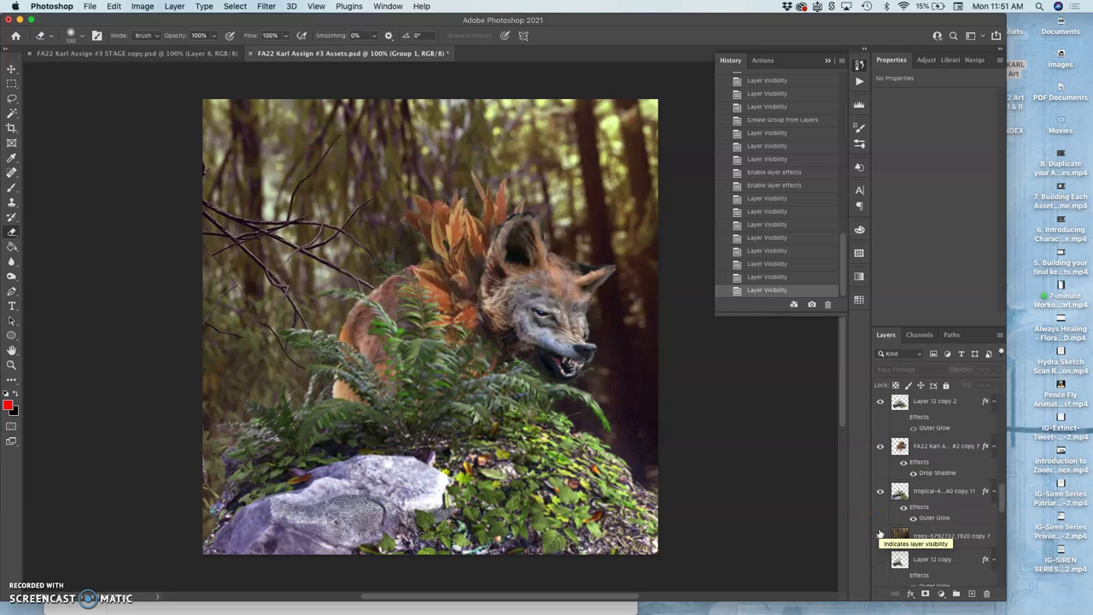
Step: Select the Layer 12 copy 2 ferns and lower their opacity to 54%
{"action": "scroll", "coordinate": [880, 534], "scroll_direction": "up", "scroll_amount": 2}
{"action": "left_click", "coordinate": [881, 430]}
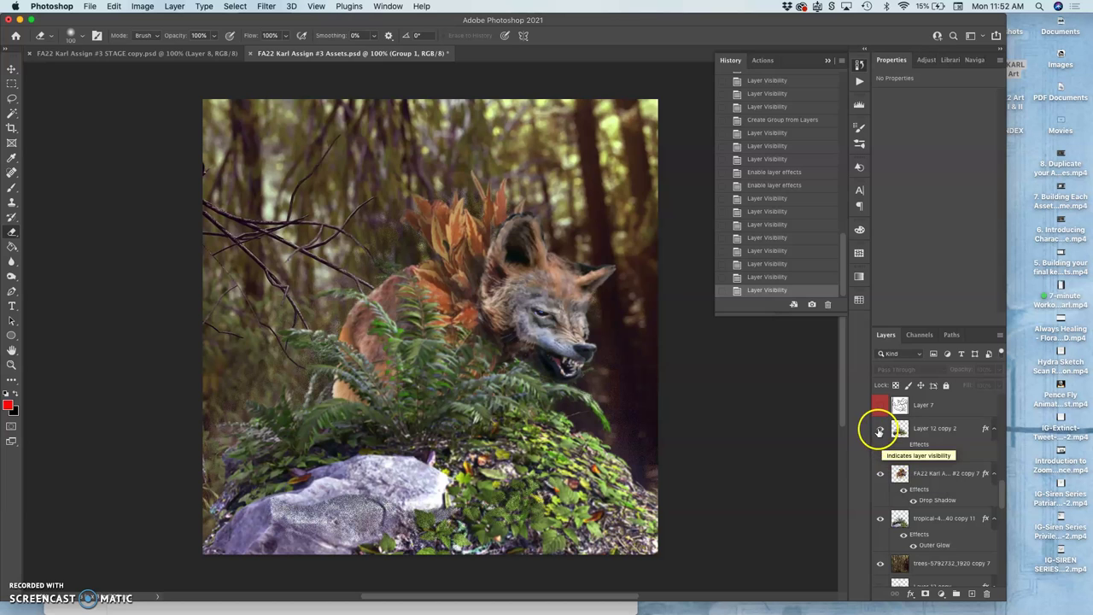
{"action": "left_click", "coordinate": [879, 431]}
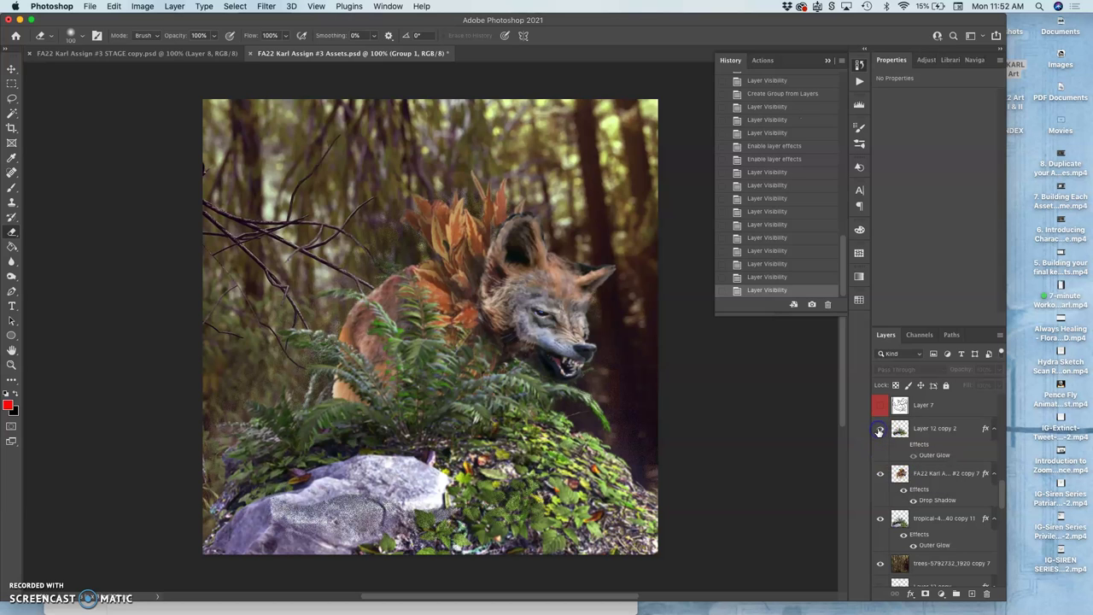
{"action": "left_click", "coordinate": [880, 430]}
{"action": "left_click", "coordinate": [931, 434]}
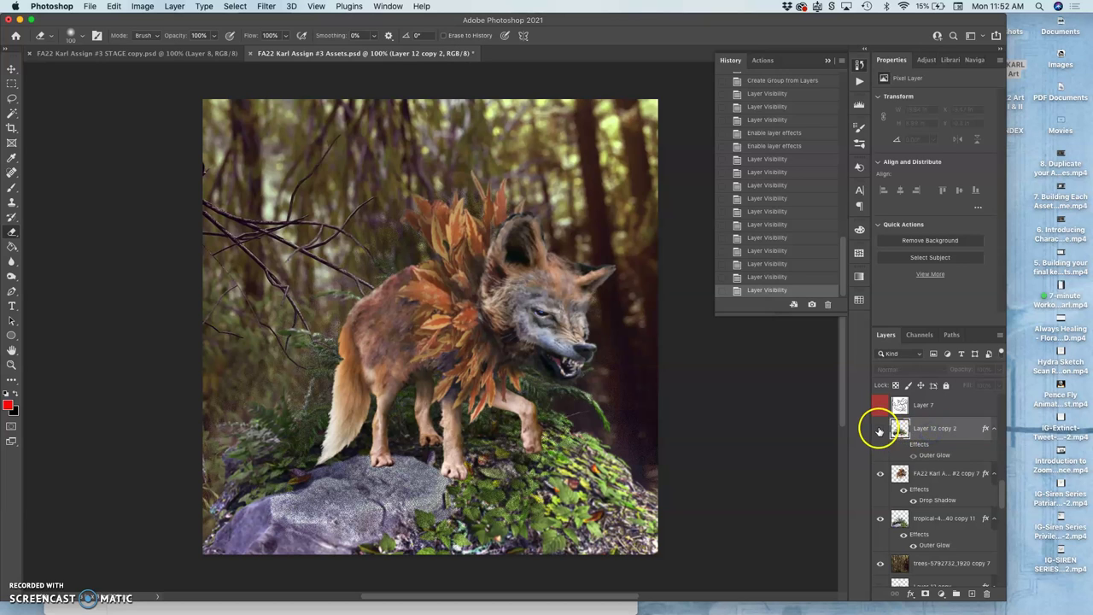
{"action": "left_click", "coordinate": [880, 430]}
{"action": "left_click", "coordinate": [997, 372]}
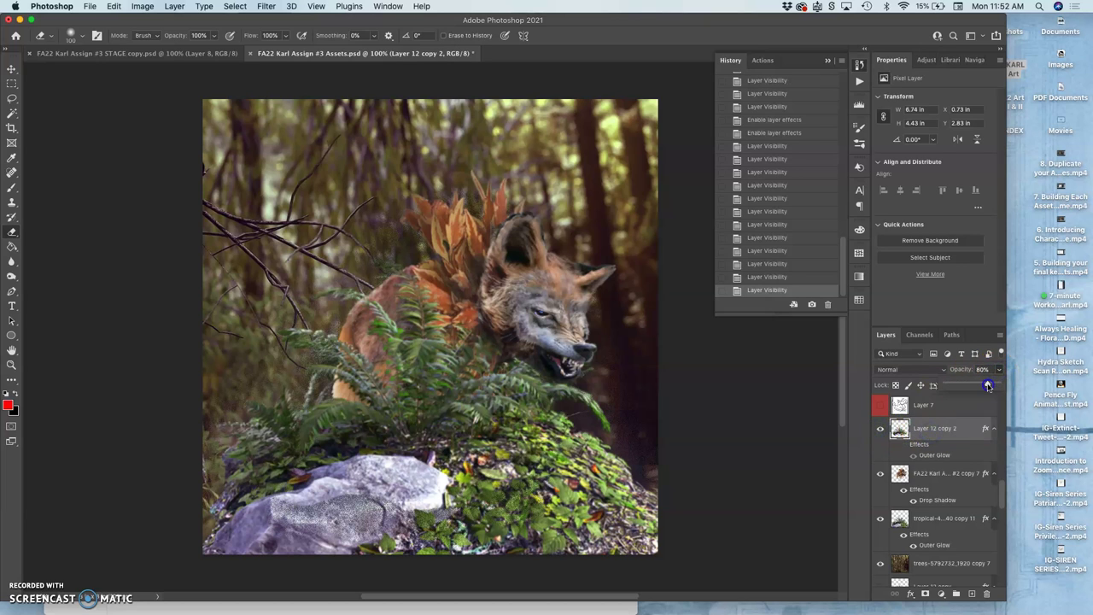
{"action": "left_click_drag", "start_coordinate": [989, 386], "coordinate": [974, 385]}
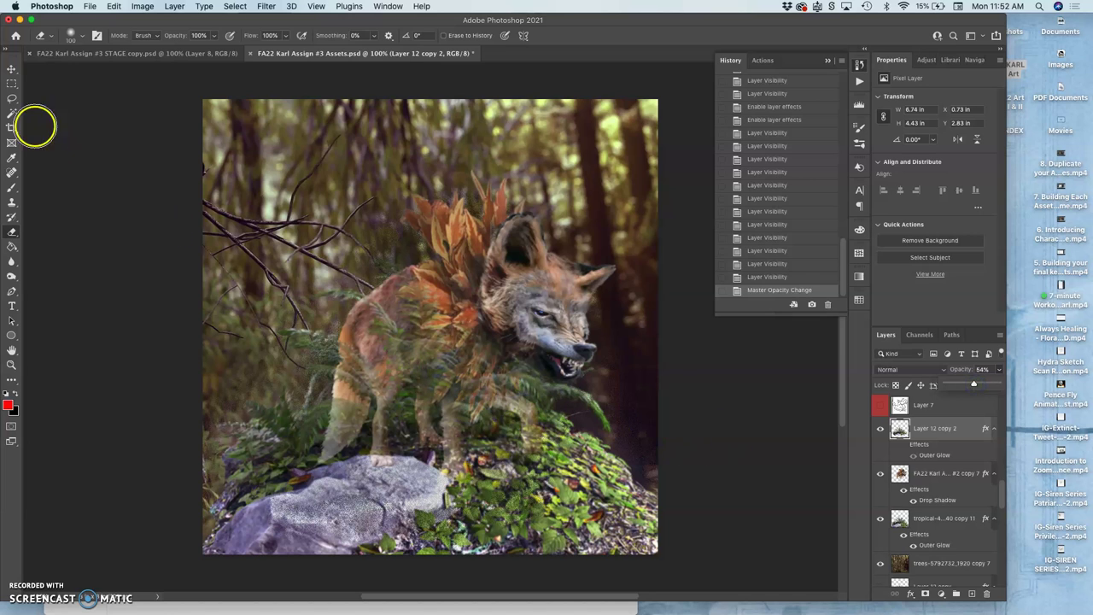
{"action": "left_click", "coordinate": [12, 99]}
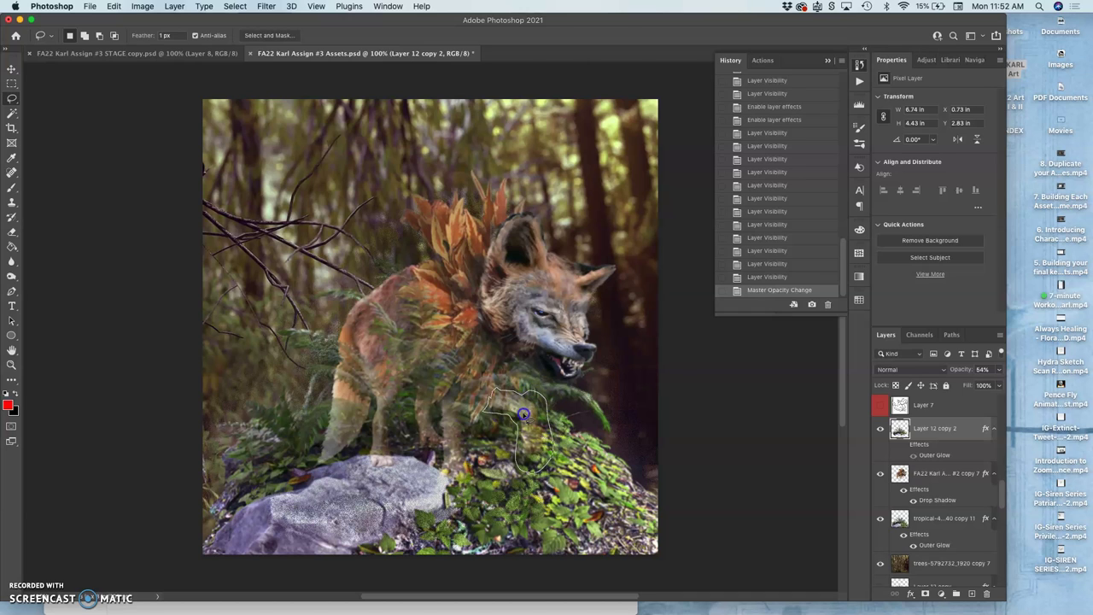
Step: Lasso and delete the ferns over the wolf's foreleg, then restore 100% opacity
{"action": "left_click_drag", "start_coordinate": [487, 401], "coordinate": [494, 391]}
{"action": "left_click", "coordinate": [499, 385]}
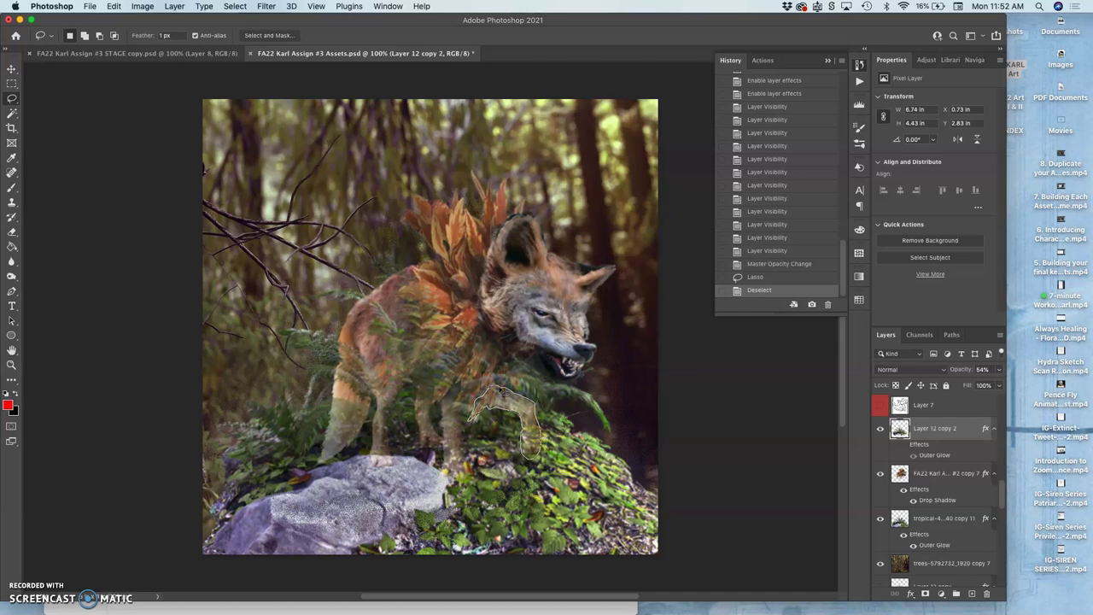
{"action": "left_click_drag", "start_coordinate": [504, 391], "coordinate": [471, 418]}
{"action": "key", "text": "Delete"}
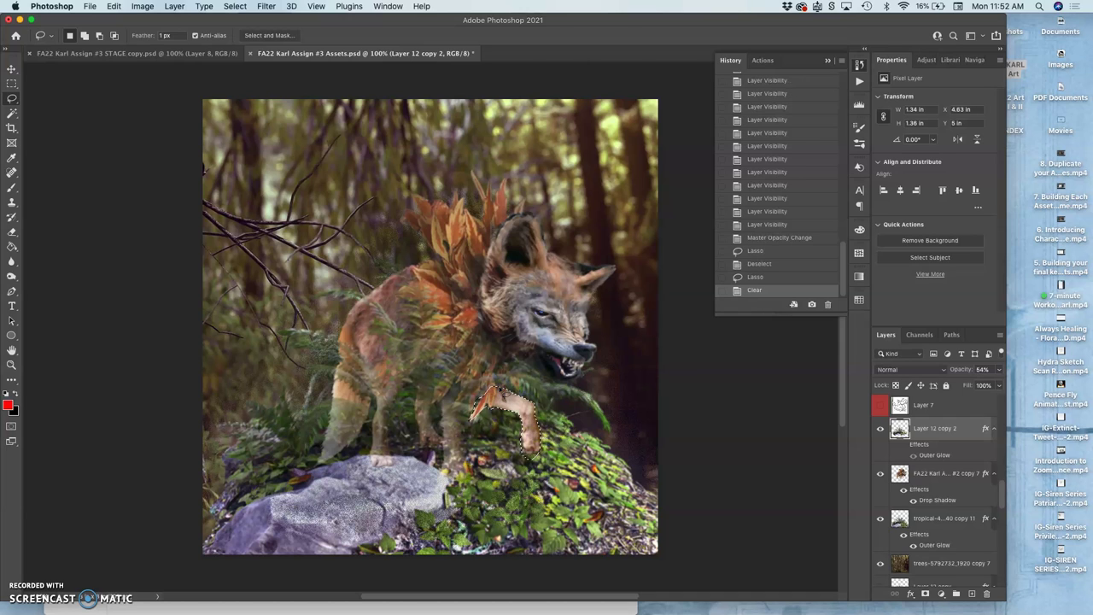
{"action": "left_click", "coordinate": [581, 410]}
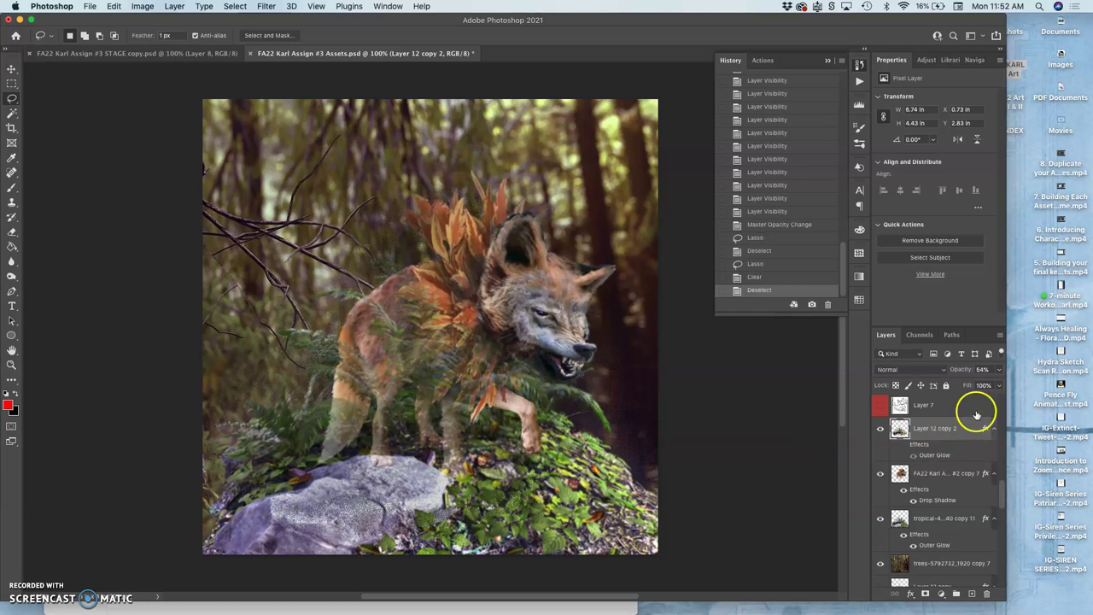
{"action": "left_click", "coordinate": [997, 371]}
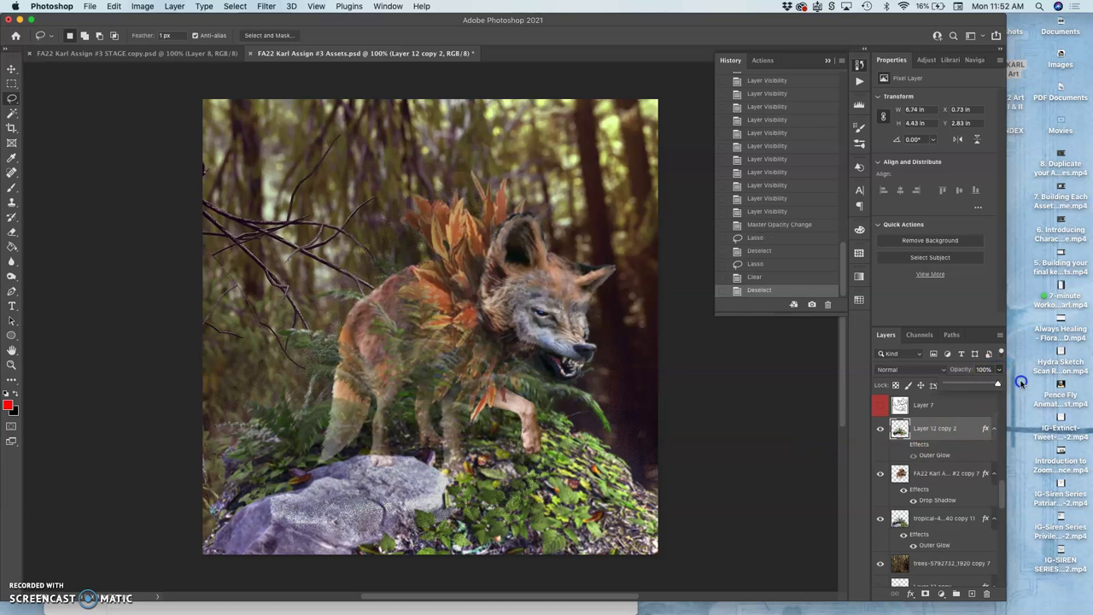
{"action": "left_click_drag", "start_coordinate": [1021, 384], "coordinate": [1029, 381]}
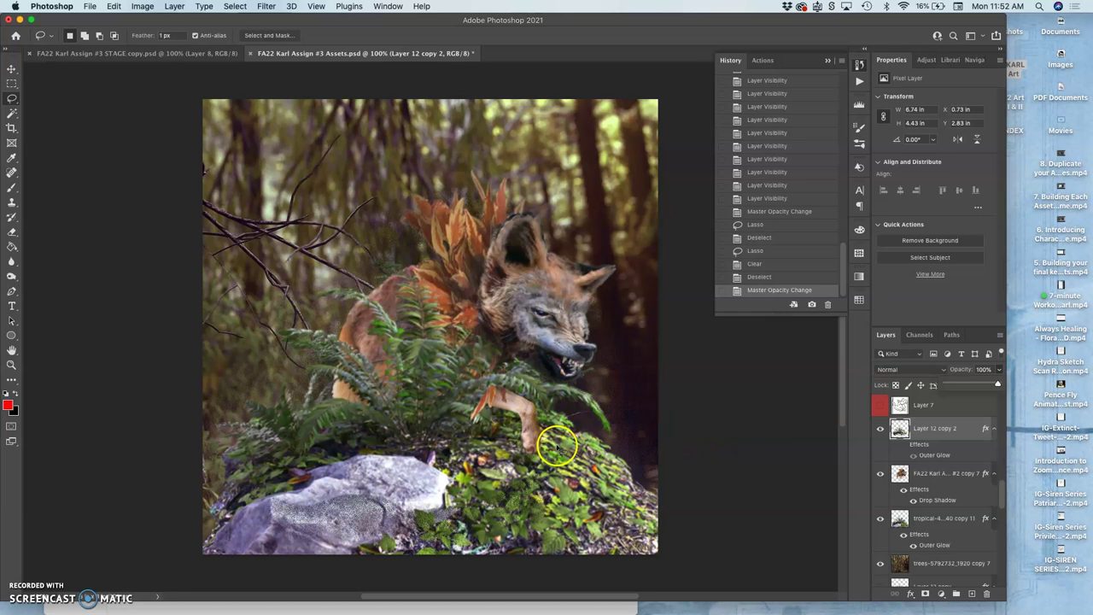
Step: On the crouching copy 7 wolf layer, erase foliage over the foreleg at 64% Eraser opacity, then undo it
{"action": "left_click", "coordinate": [912, 472]}
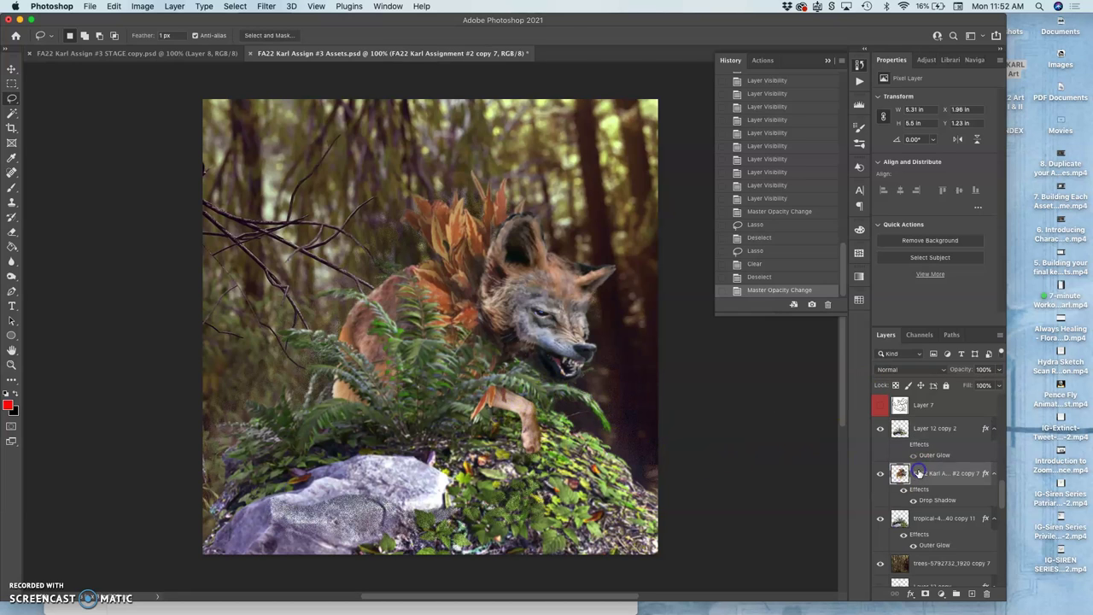
{"action": "left_click", "coordinate": [12, 233]}
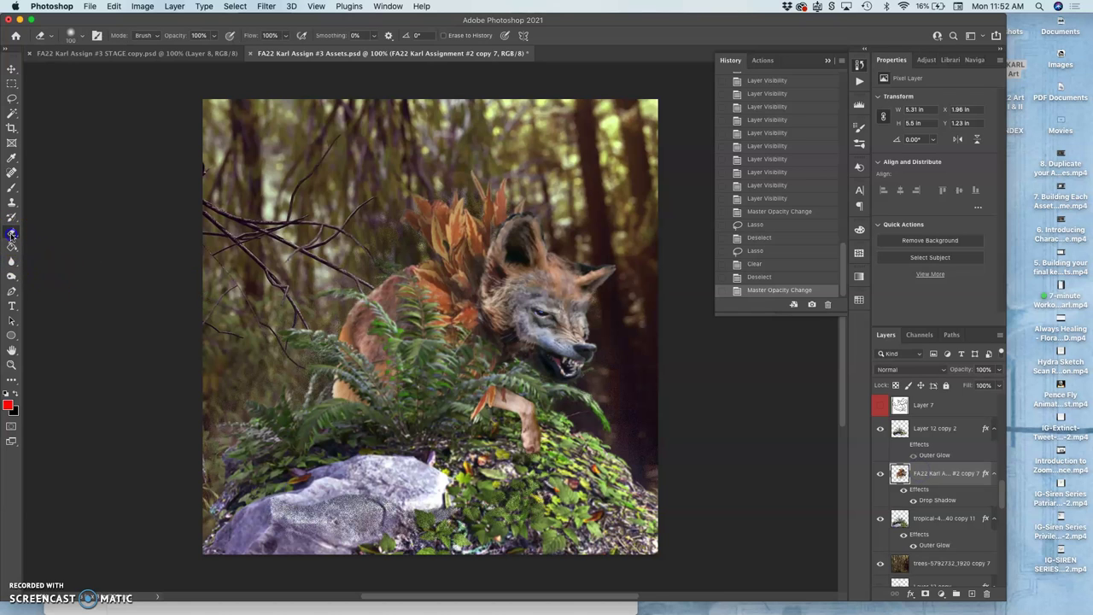
{"action": "left_click", "coordinate": [213, 38]}
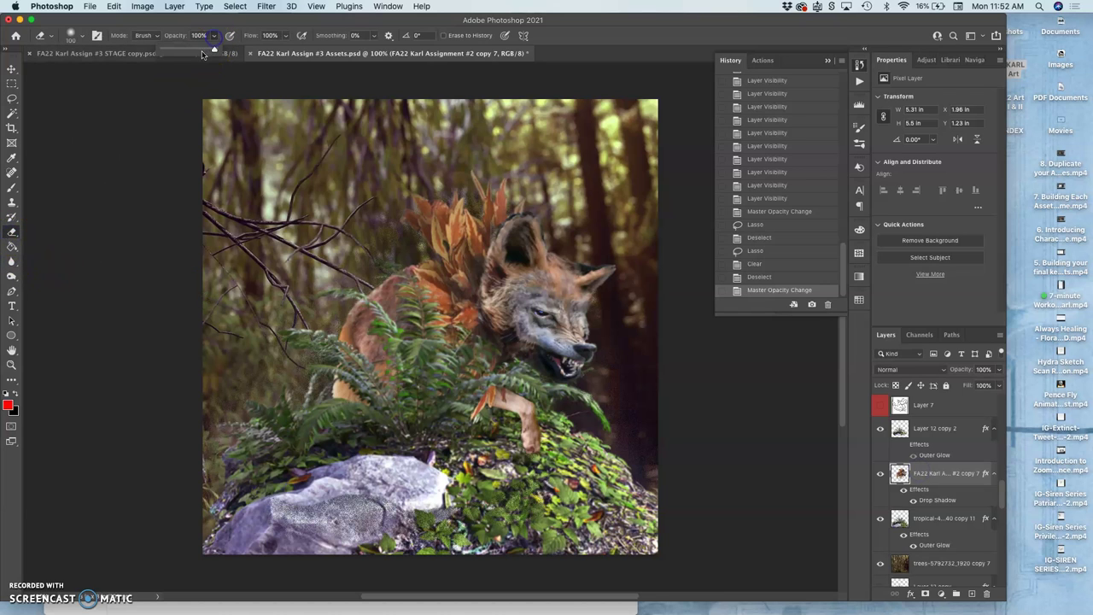
{"action": "left_click_drag", "start_coordinate": [481, 384], "coordinate": [494, 401]}
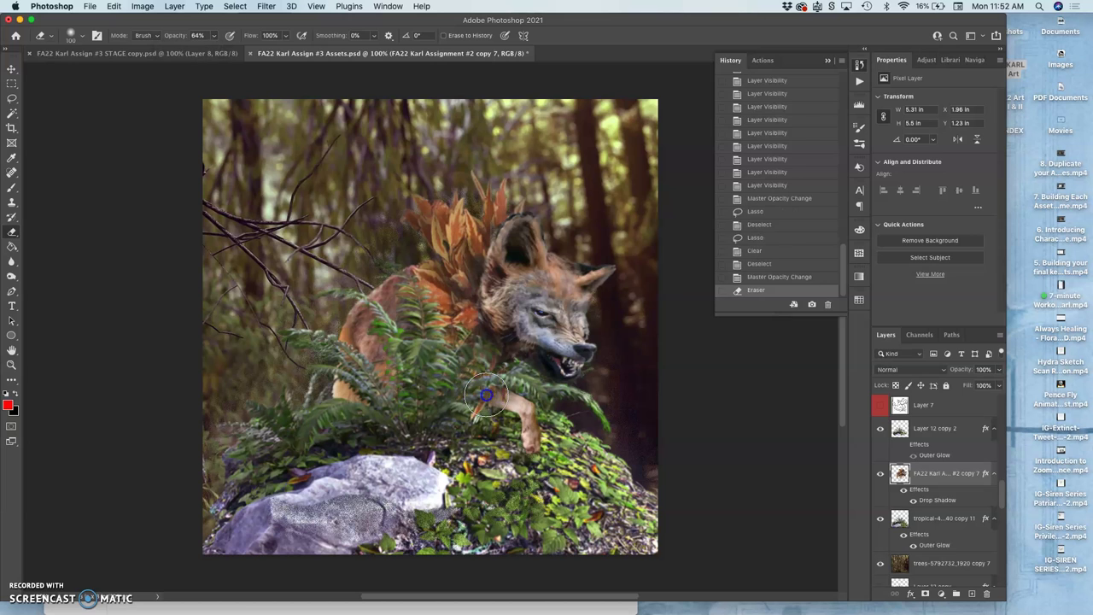
{"action": "left_click", "coordinate": [470, 410]}
{"action": "left_click_drag", "start_coordinate": [510, 464], "coordinate": [524, 393]}
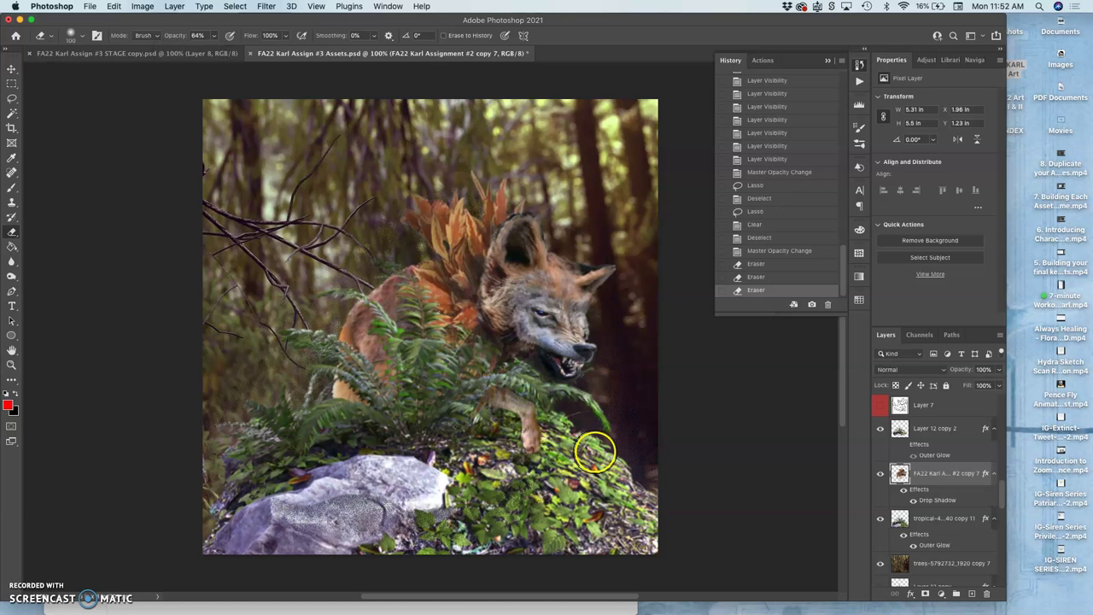
{"action": "key", "text": "super+z"}
Step: Re-erase the foreleg and lower fern mound at 36% opacity, then select Layer 12 copy 2
{"action": "left_click", "coordinate": [215, 39]}
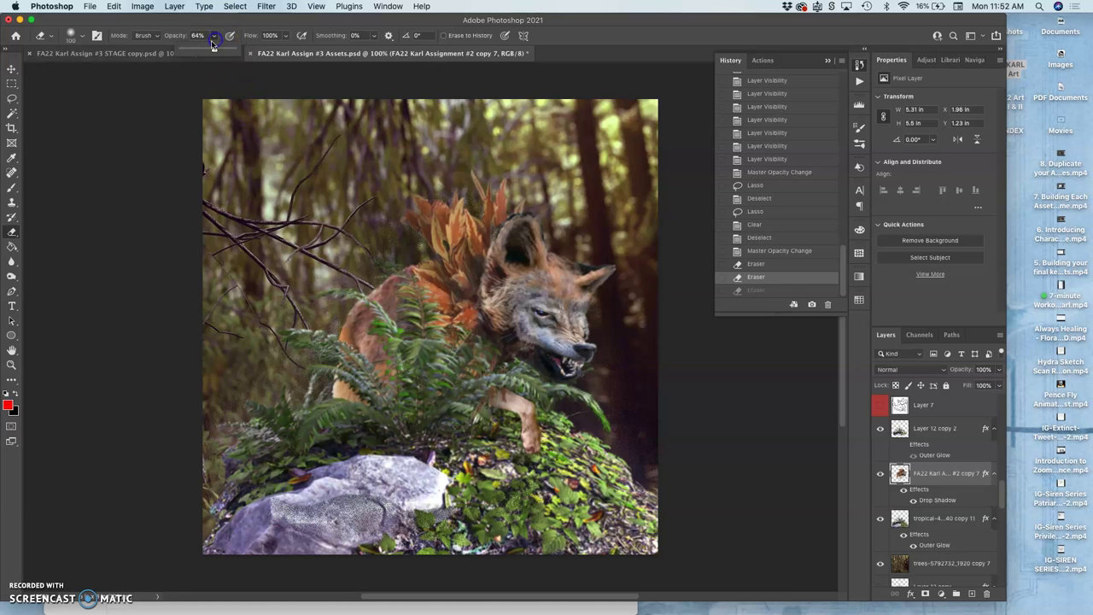
{"action": "left_click_drag", "start_coordinate": [200, 51], "coordinate": [190, 50]}
{"action": "left_click", "coordinate": [523, 383]}
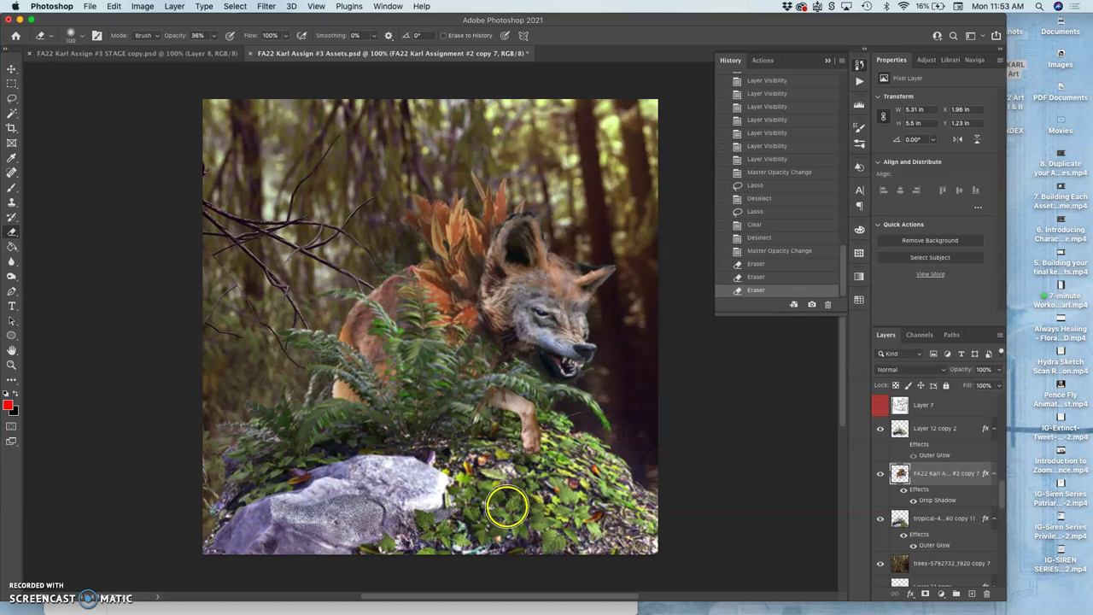
{"action": "left_click", "coordinate": [476, 442]}
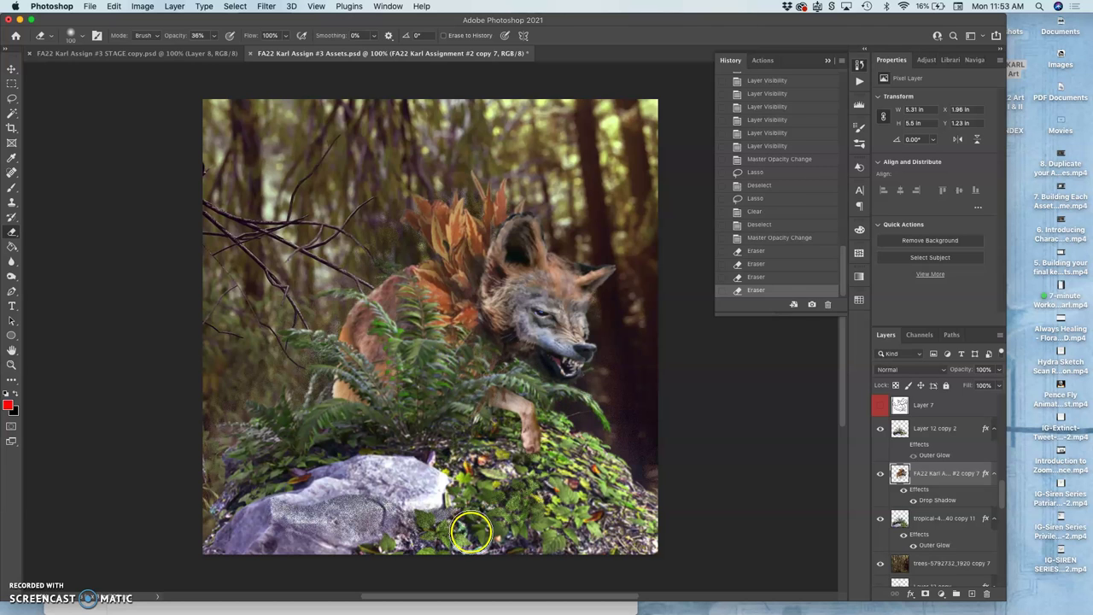
{"action": "left_click", "coordinate": [927, 431]}
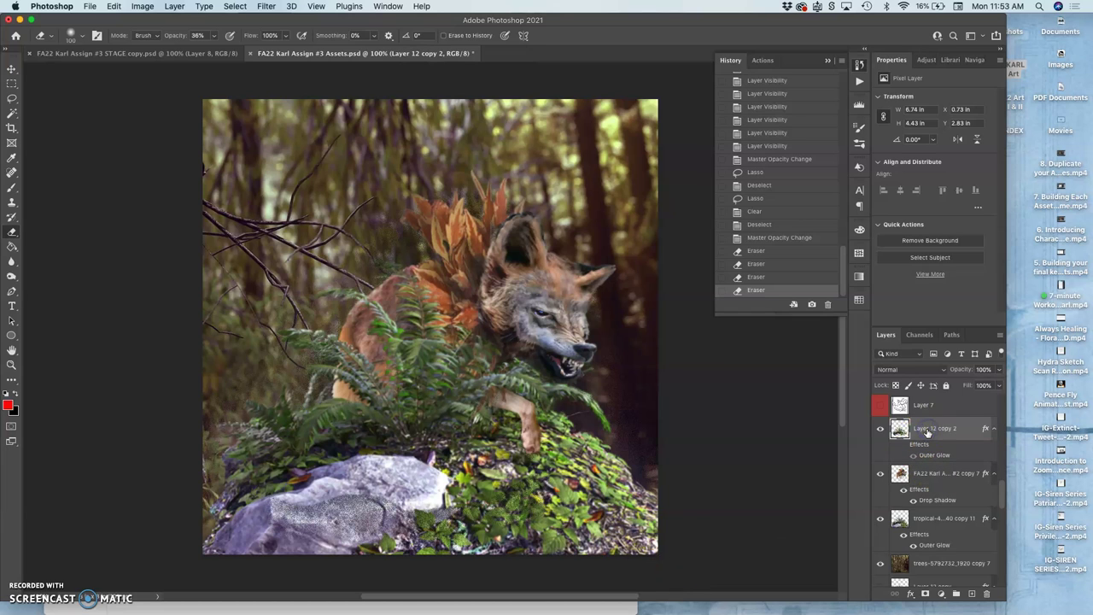
Step: Group the wolf and trees-5792732_1920 copy 7 layers into Group 2, then switch to the STAGE copy
{"action": "left_click", "coordinate": [927, 564], "text": "super"}
{"action": "left_click_drag", "start_coordinate": [927, 563], "coordinate": [957, 594]}
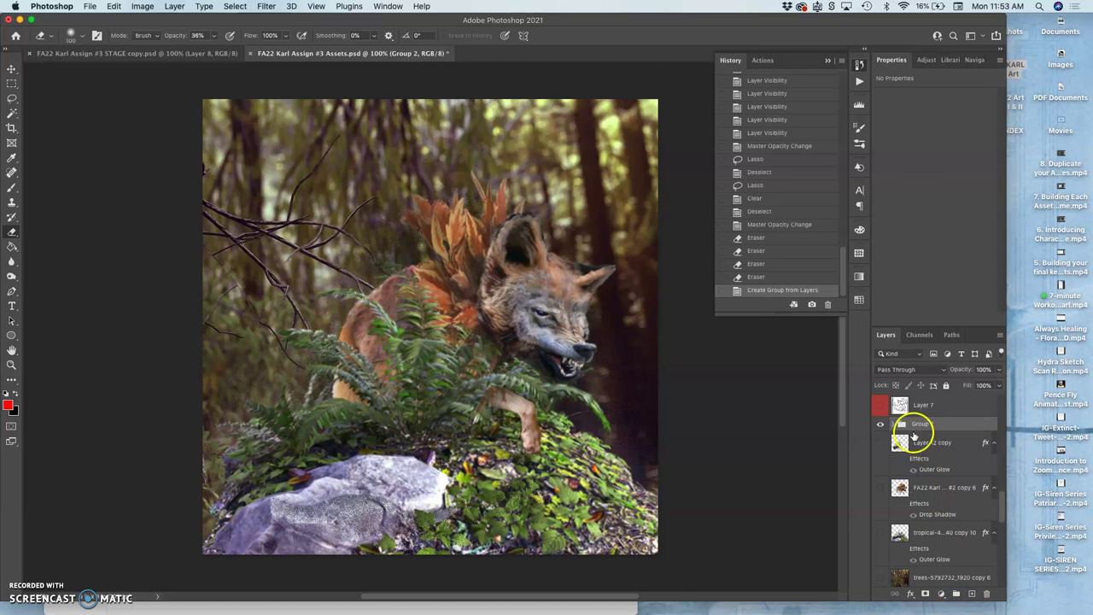
{"action": "scroll", "coordinate": [914, 434], "scroll_direction": "up", "scroll_amount": 2}
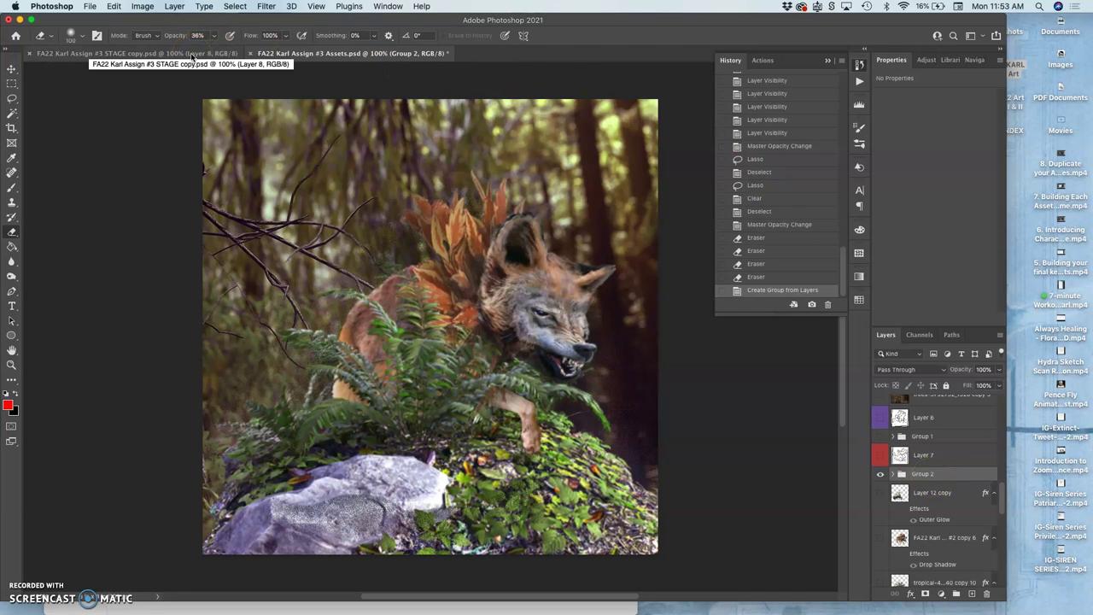
{"action": "left_click", "coordinate": [347, 112]}
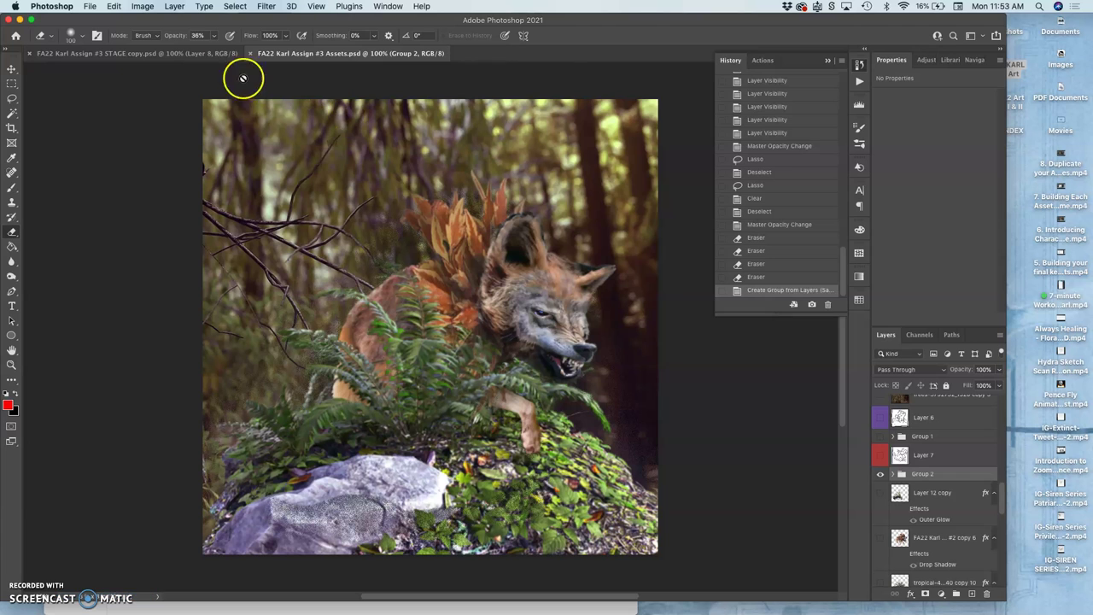
{"action": "left_click", "coordinate": [193, 54]}
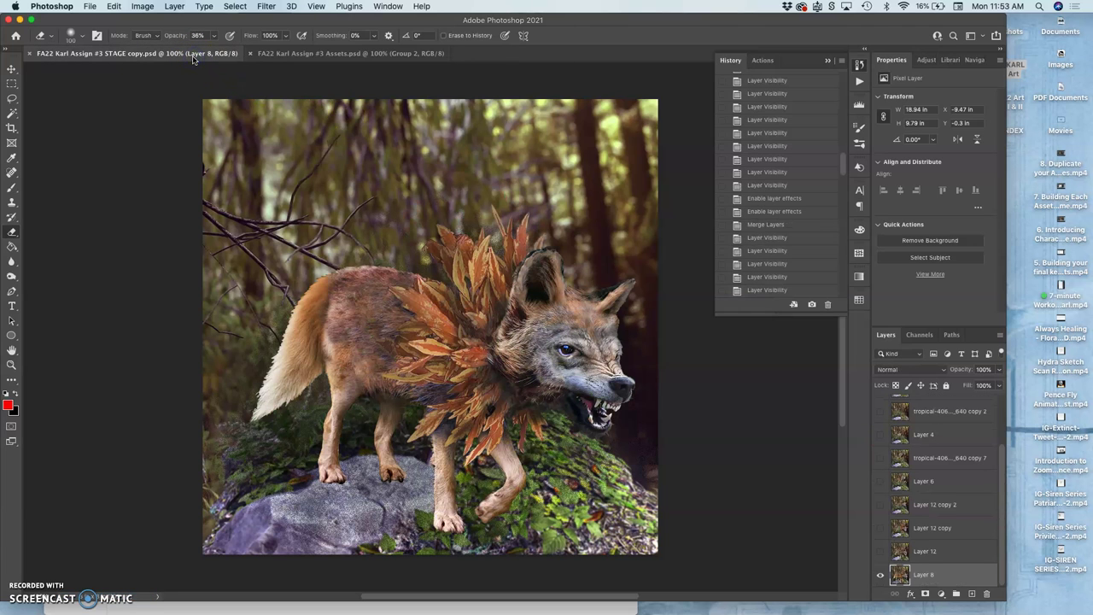
Step: Swap Layer 8 for Layer 6, label Layer 6 red, and float the Assets document window
{"action": "left_click", "coordinate": [879, 574]}
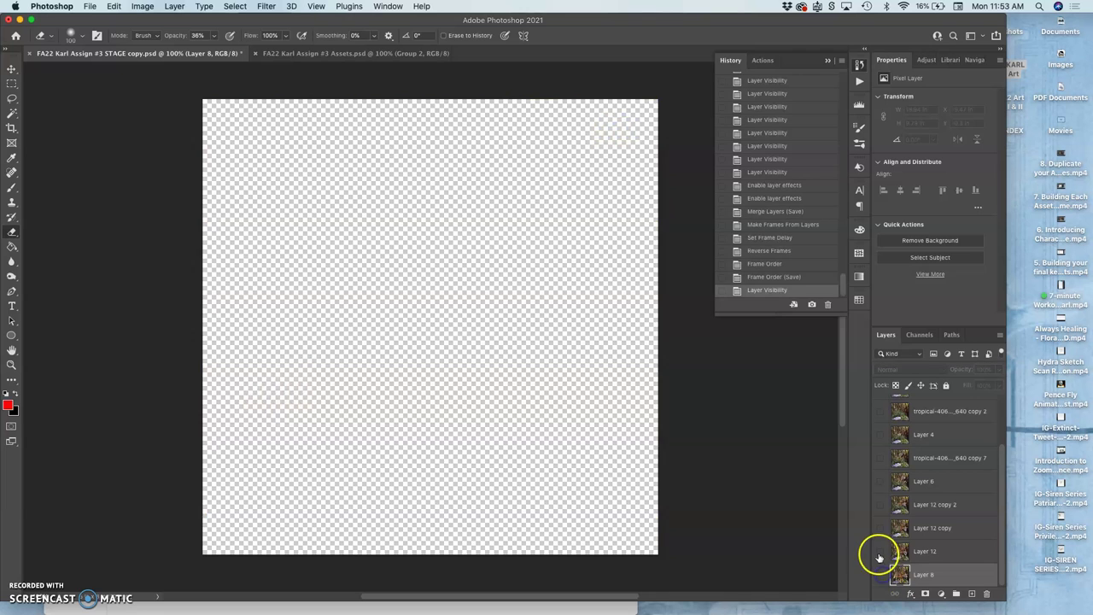
{"action": "left_click", "coordinate": [883, 482]}
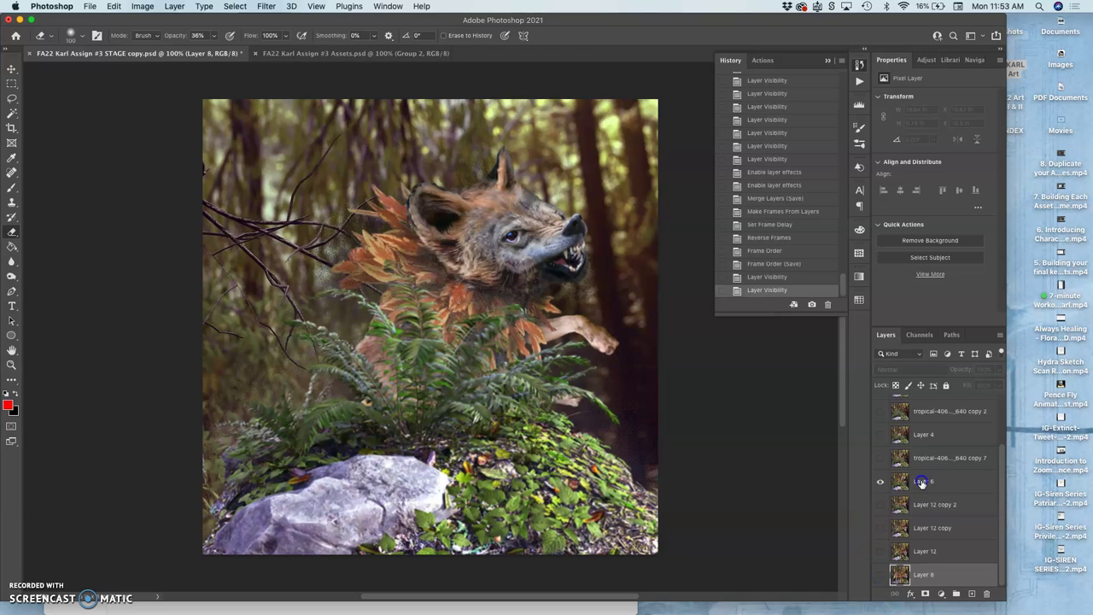
{"action": "left_click", "coordinate": [923, 482]}
{"action": "right_click", "coordinate": [881, 476]}
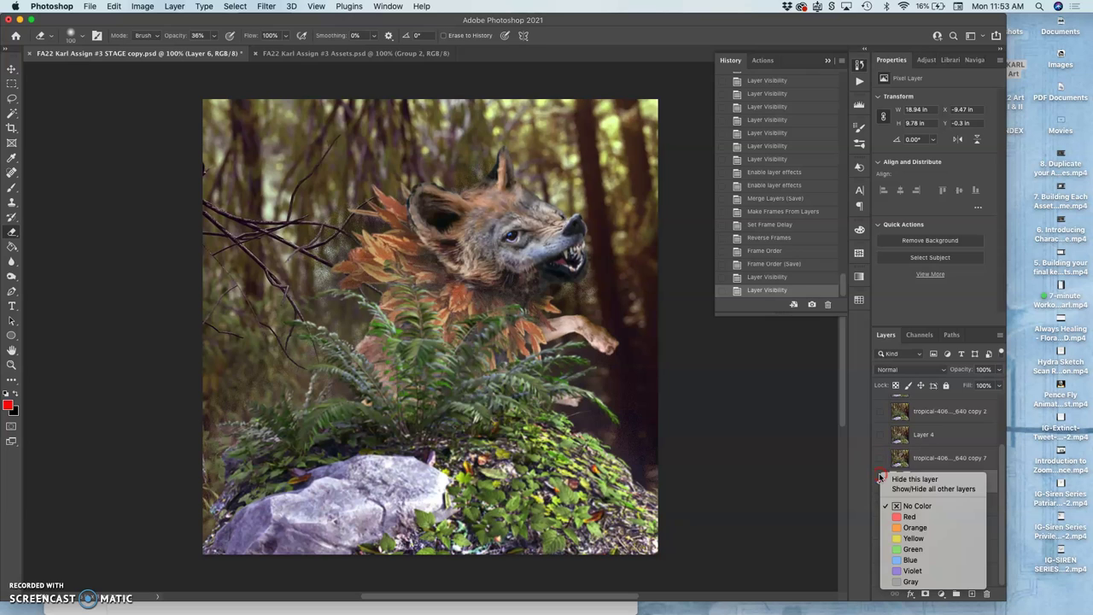
{"action": "left_click", "coordinate": [909, 517]}
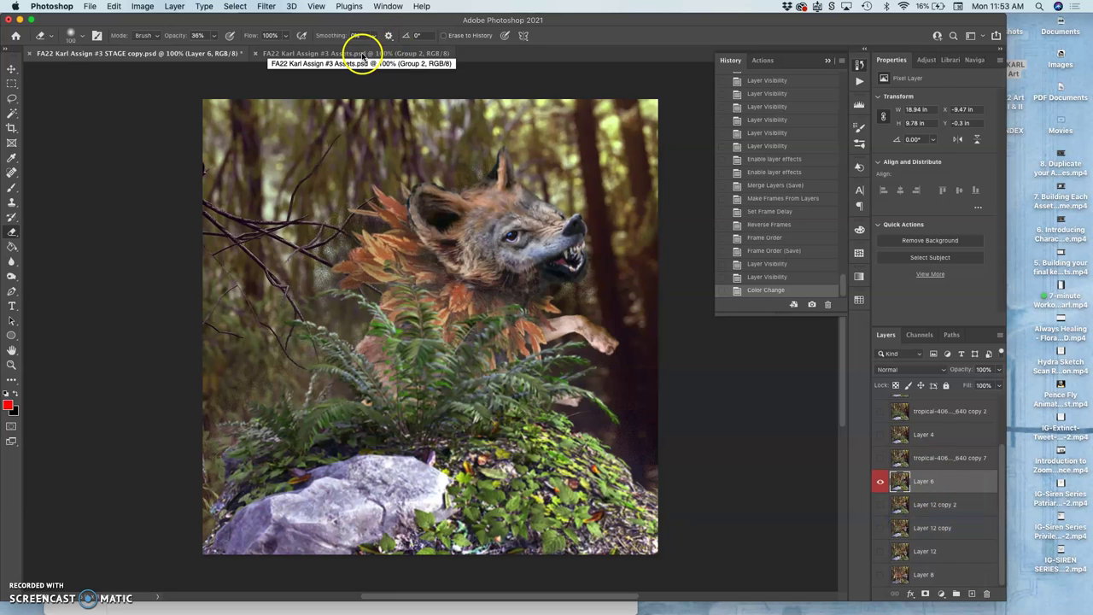
{"action": "left_click_drag", "start_coordinate": [348, 56], "coordinate": [89, 307]}
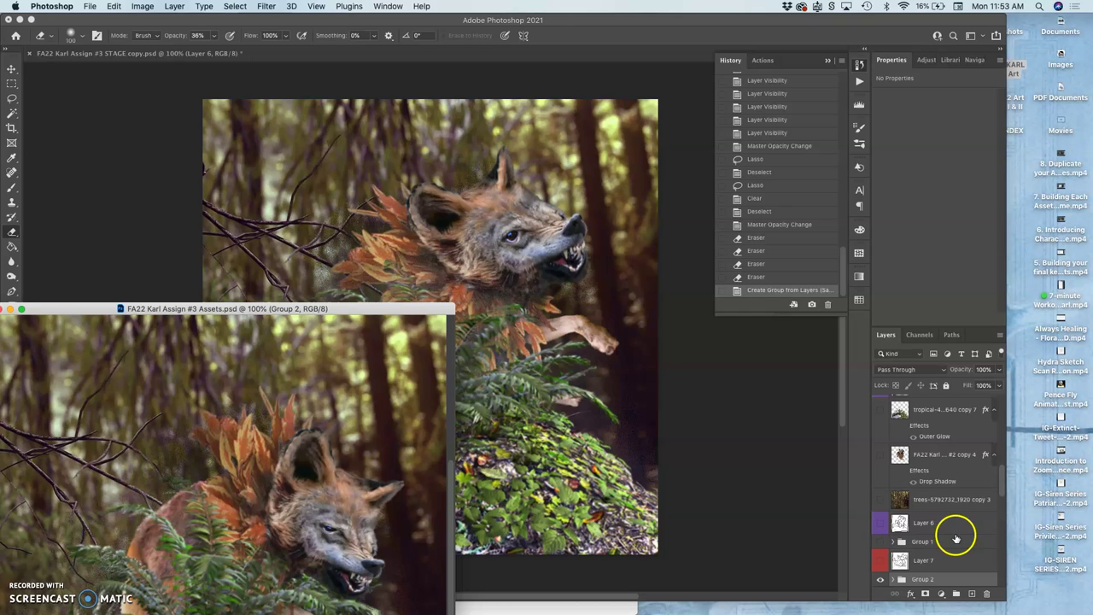
Step: In Assets, toggle Layer 6, then select Group 1 and flick its visibility to check it
{"action": "left_click", "coordinate": [881, 523]}
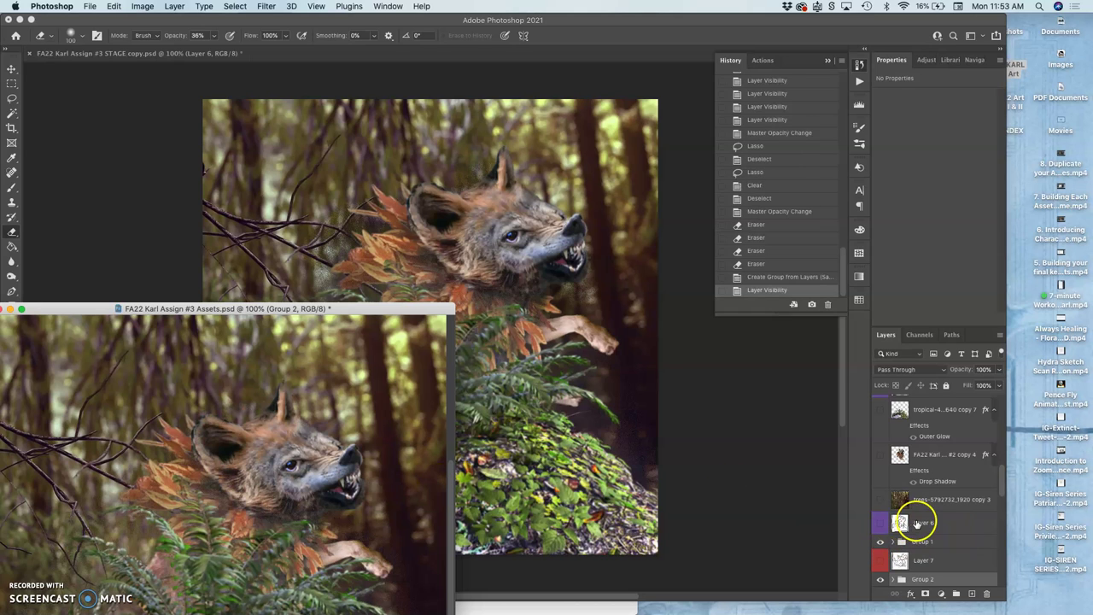
{"action": "left_click", "coordinate": [918, 523]}
{"action": "left_click", "coordinate": [920, 543]}
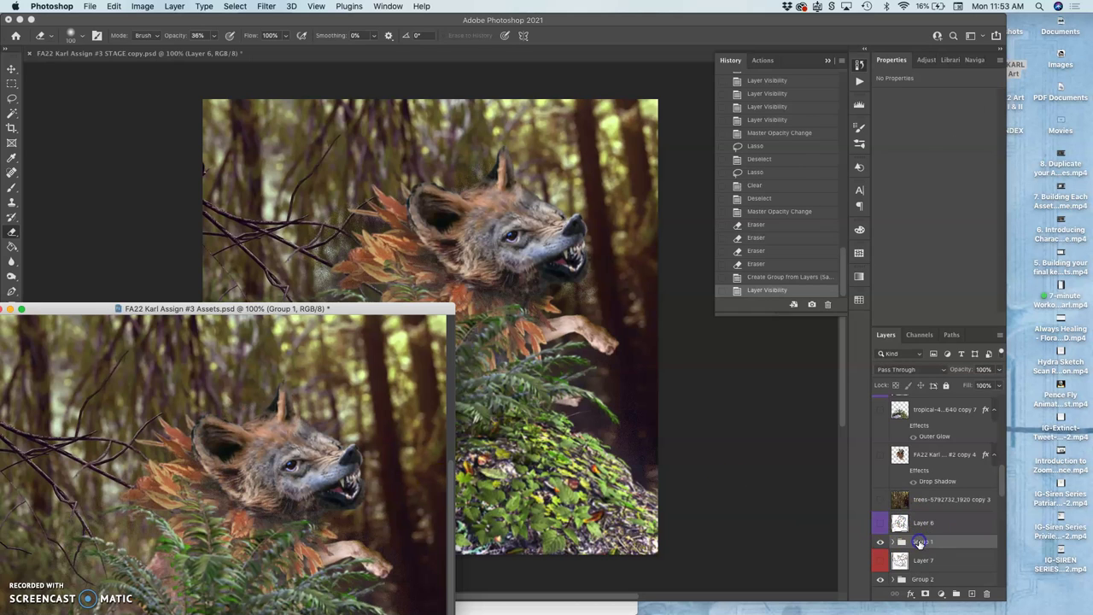
{"action": "left_click", "coordinate": [881, 542]}
{"action": "left_click", "coordinate": [881, 542]}
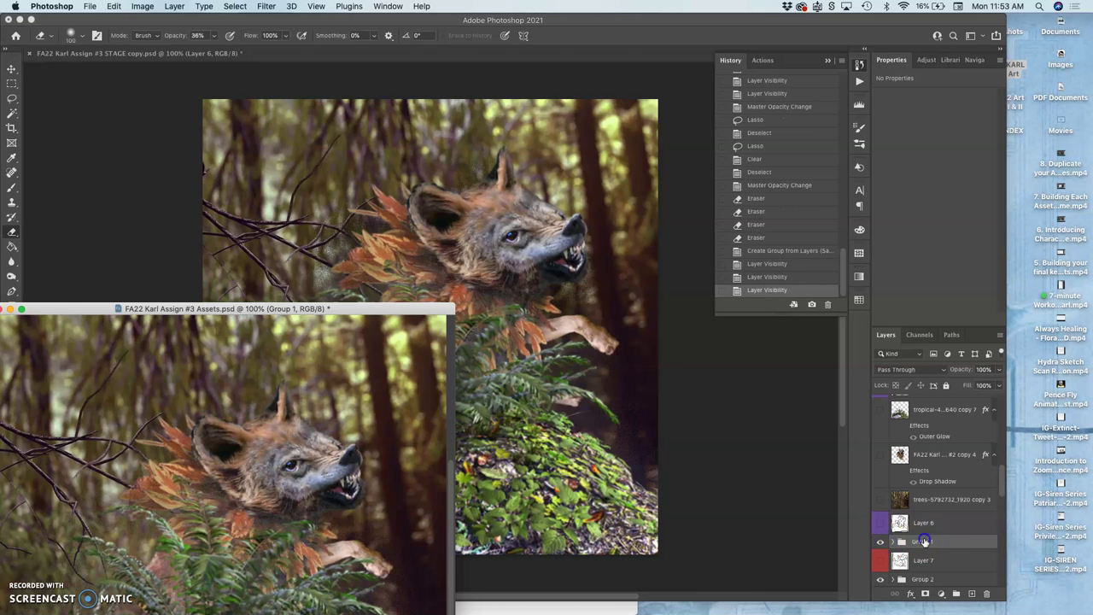
Step: Drag Group 1 into the STAGE copy, inspect its layers, undo the copy, and return to STAGE
{"action": "left_click_drag", "start_coordinate": [549, 333], "coordinate": [523, 298]}
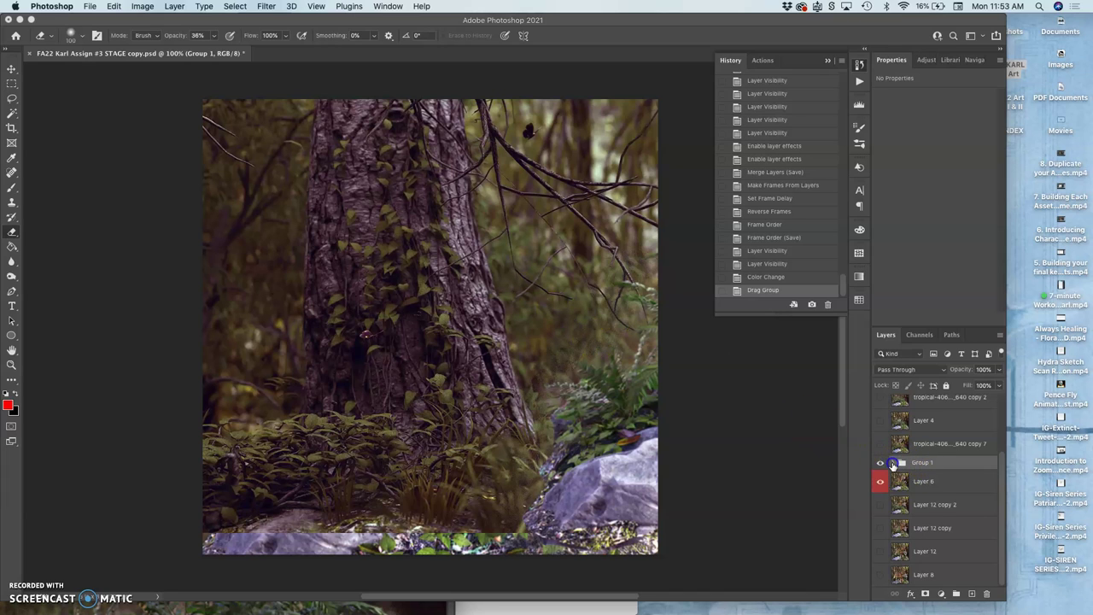
{"action": "left_click", "coordinate": [893, 463]}
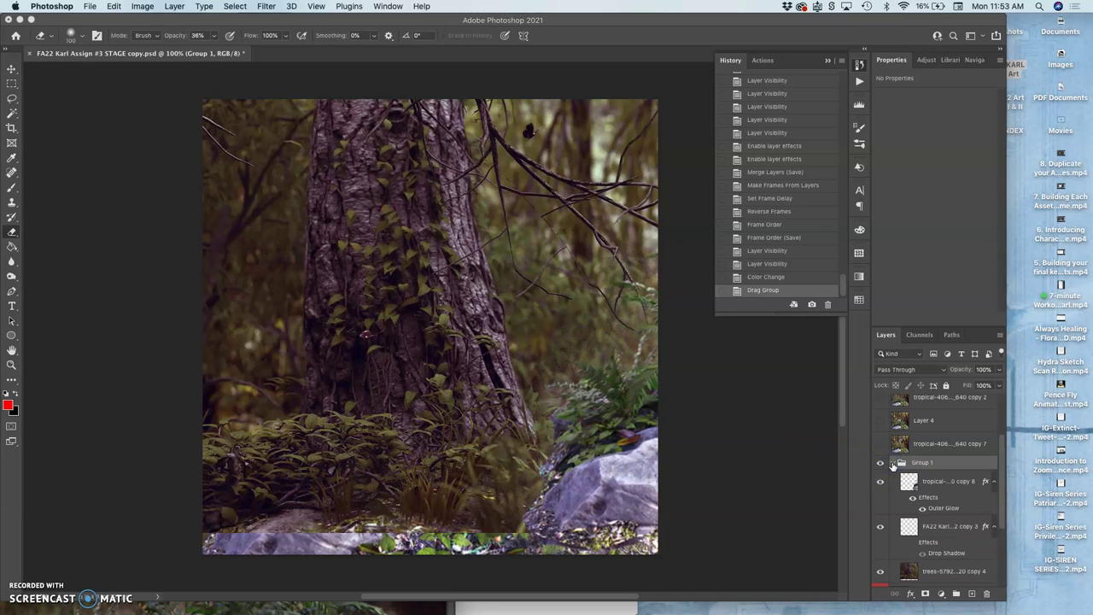
{"action": "left_click", "coordinate": [893, 463]}
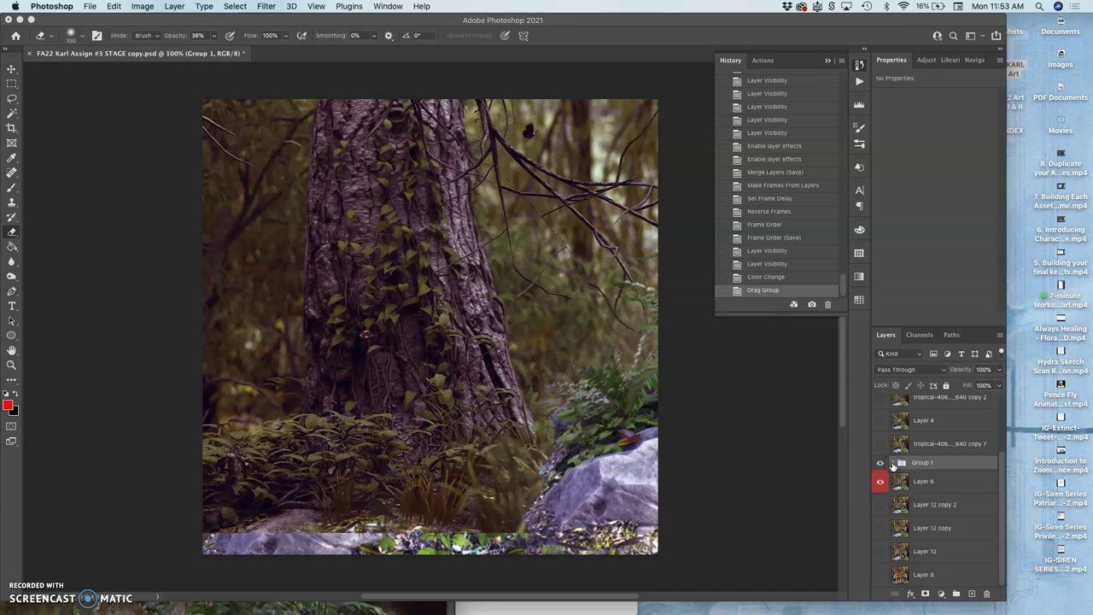
{"action": "key", "text": "super+z"}
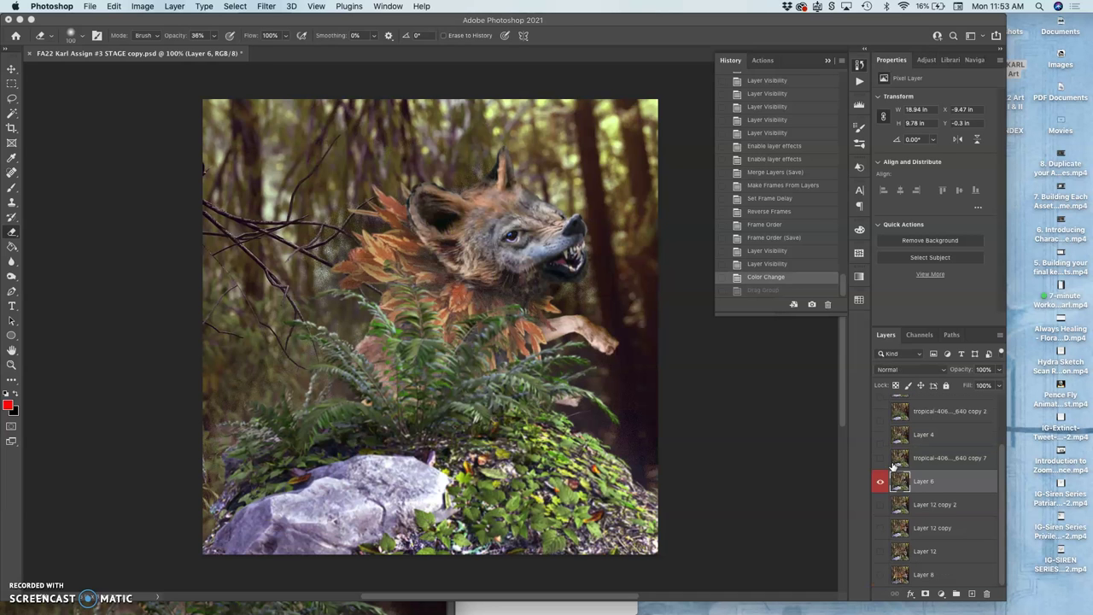
{"action": "left_click", "coordinate": [418, 611]}
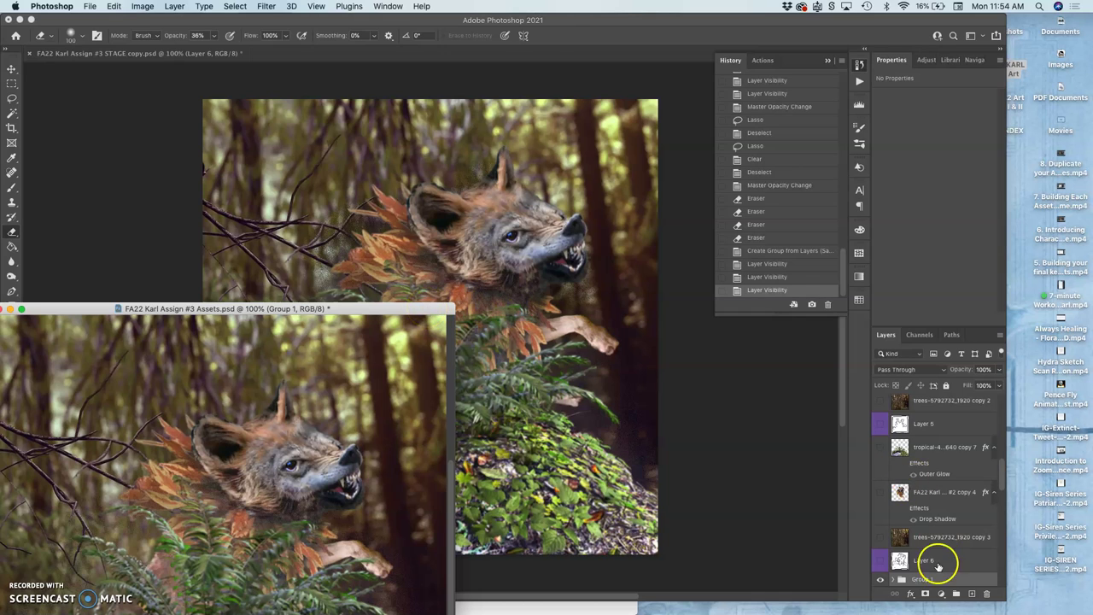
{"action": "left_click", "coordinate": [718, 402]}
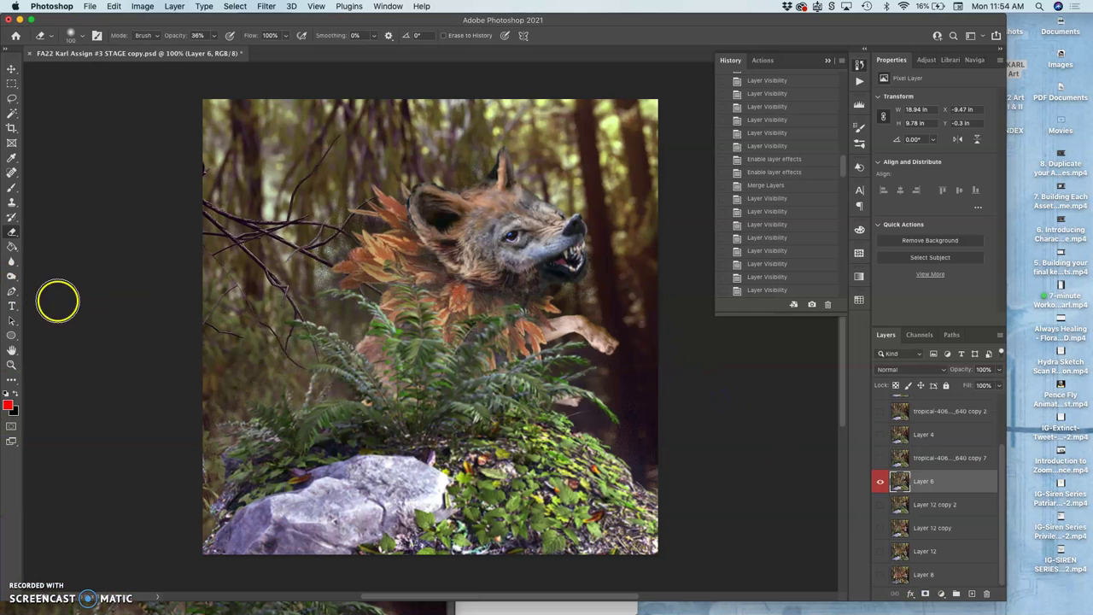
Step: Crop the STAGE file's layers to its 8 × 8 in canvas, then start a crop on the zoomed-out Assets document
{"action": "left_click", "coordinate": [12, 128]}
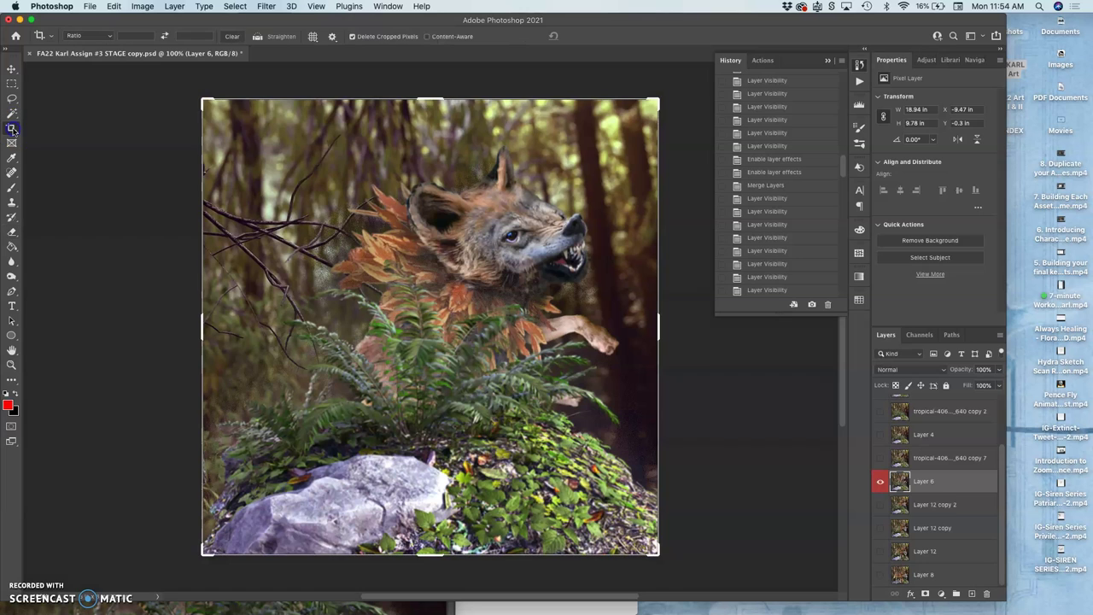
{"action": "double_click", "coordinate": [239, 134]}
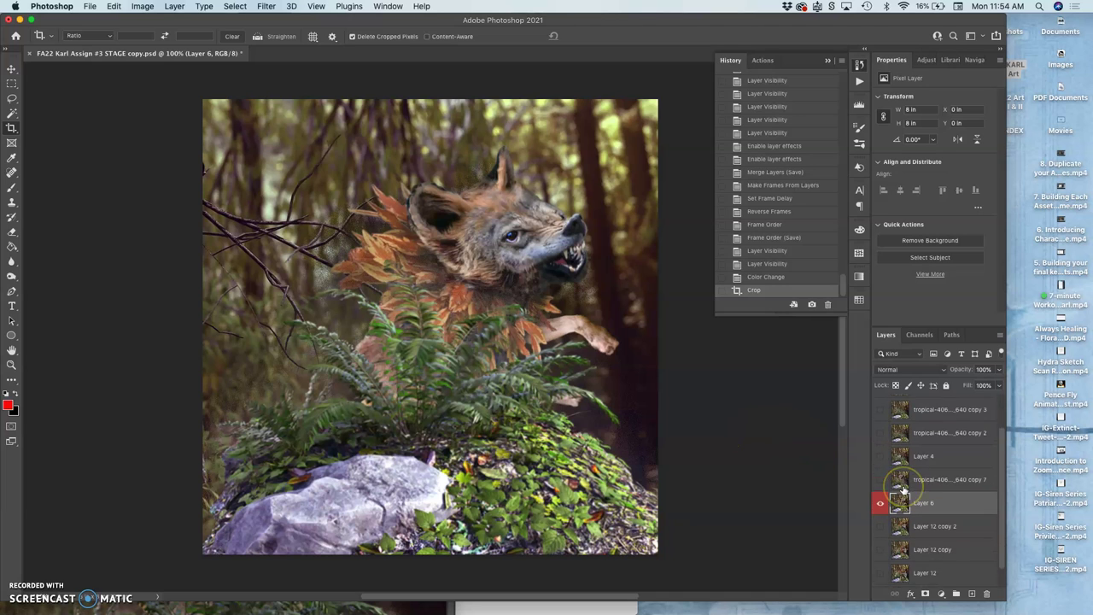
{"action": "left_click", "coordinate": [416, 606]}
{"action": "left_click_drag", "start_coordinate": [402, 310], "coordinate": [578, 137]}
{"action": "key", "text": "super+minus"}
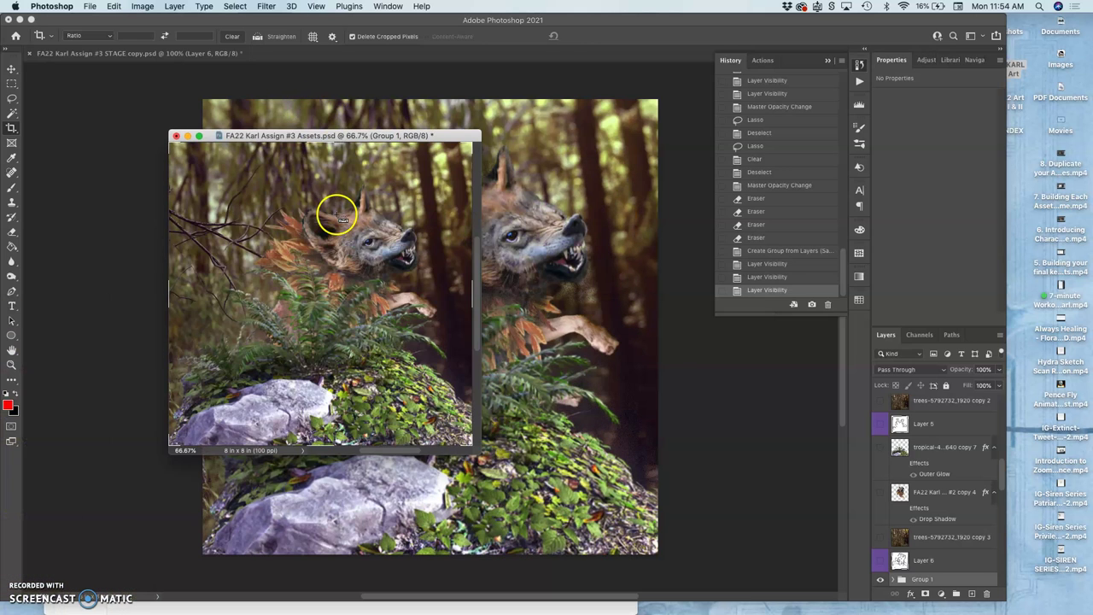
{"action": "mouse_move", "coordinate": [472, 443]}
{"action": "left_mouse_down"}
{"action": "mouse_move", "coordinate": [531, 519]}
{"action": "mouse_move", "coordinate": [458, 440]}
{"action": "left_mouse_up"}
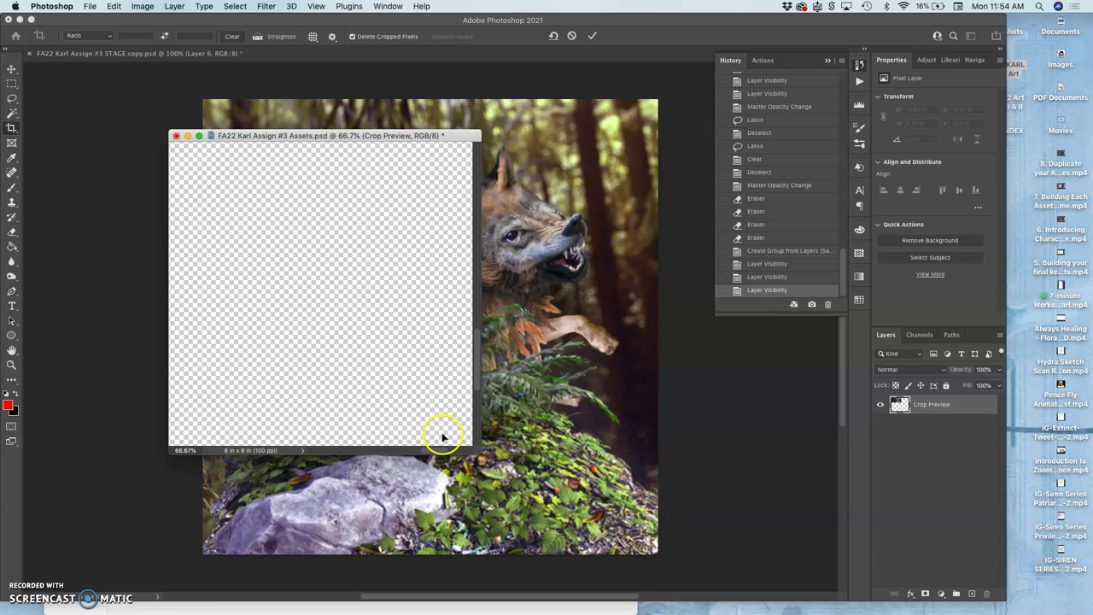
{"action": "key", "text": "super+minus"}
{"action": "key", "text": "super+minus"}
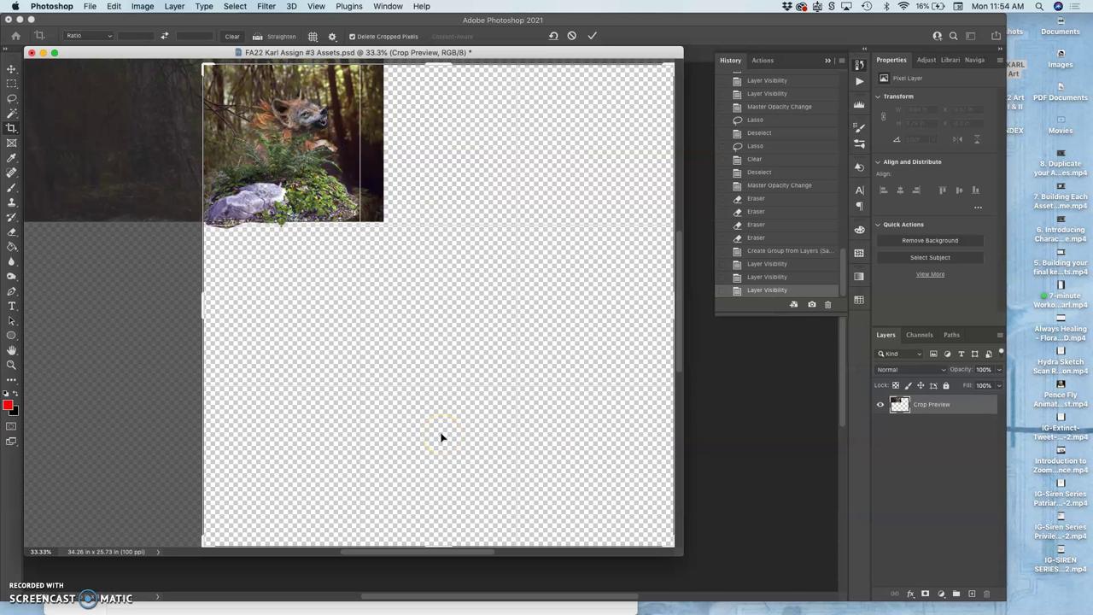
{"action": "key", "text": "super+minus"}
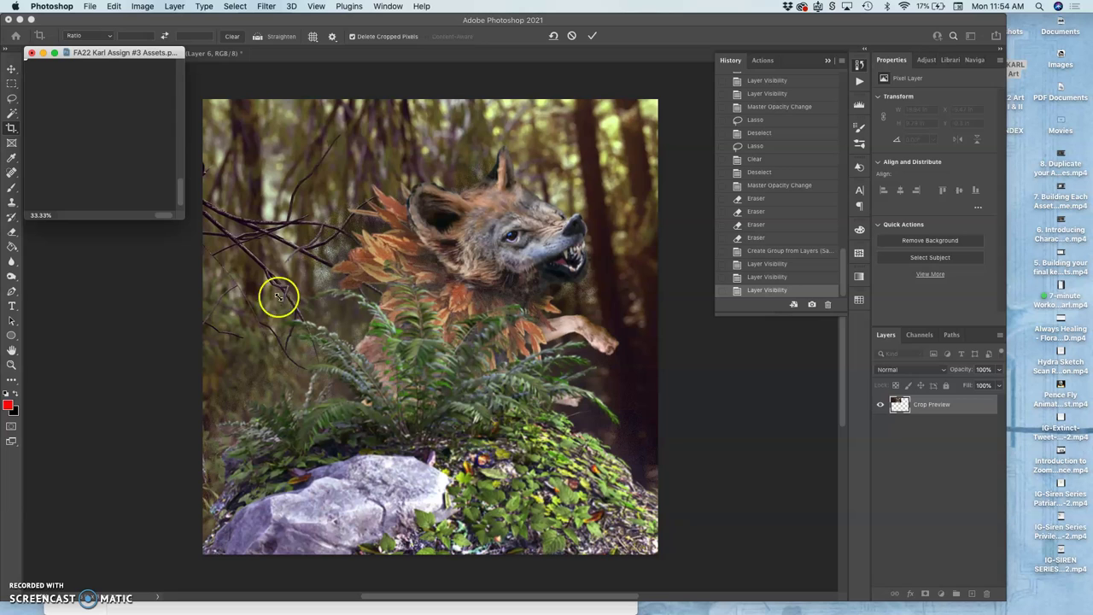
{"action": "key", "text": "Return"}
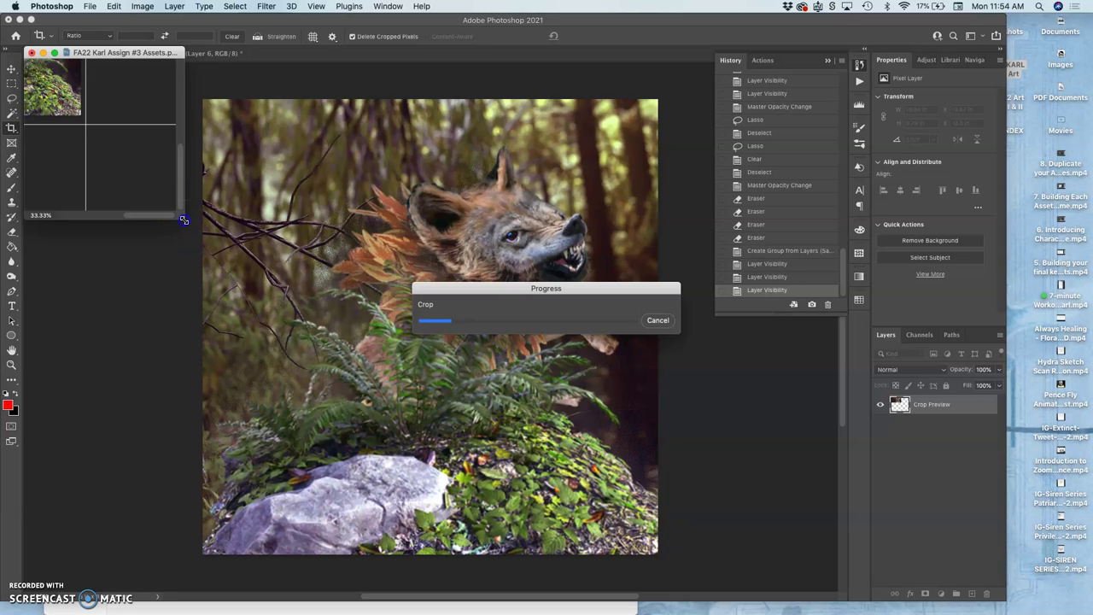
Step: Cancel the running crop, enlarge the Assets window, and commit a fresh crop to 8 × 8 in
{"action": "left_click", "coordinate": [659, 321]}
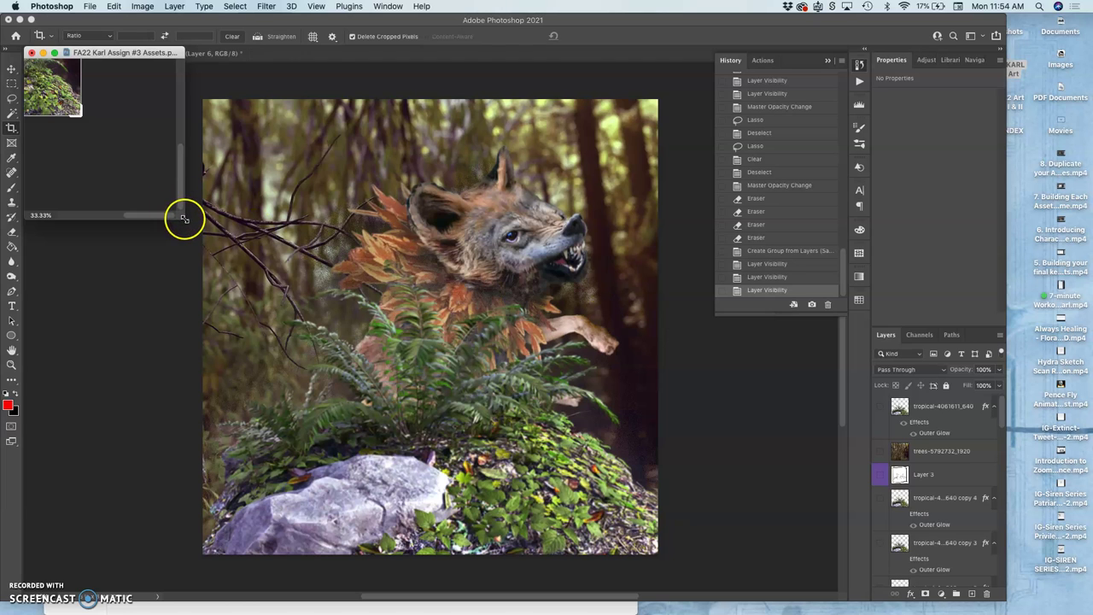
{"action": "left_click_drag", "start_coordinate": [184, 218], "coordinate": [660, 577]}
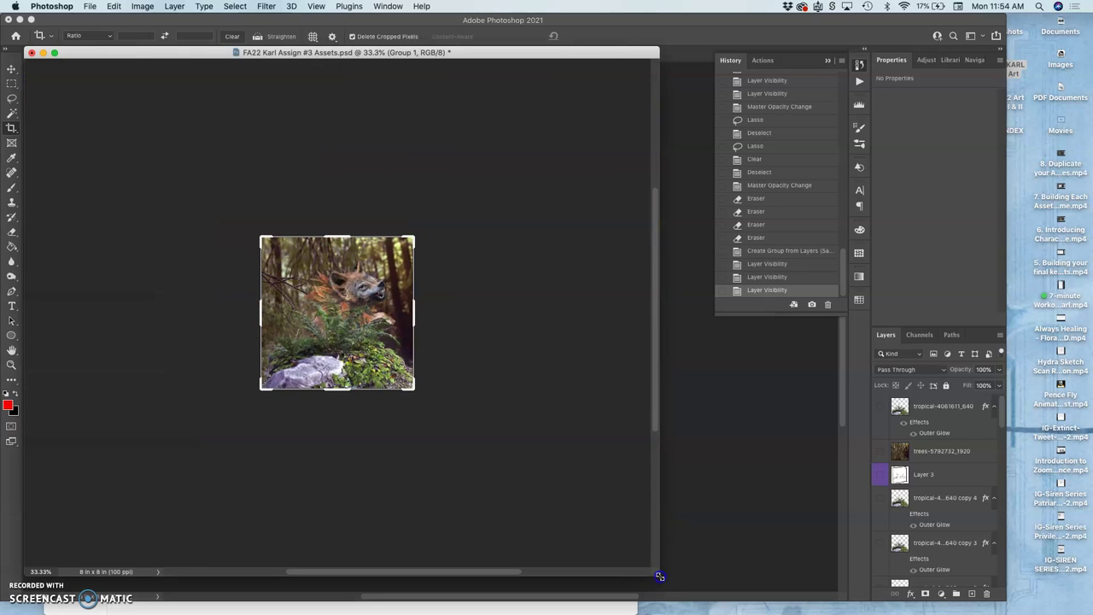
{"action": "left_click", "coordinate": [346, 318]}
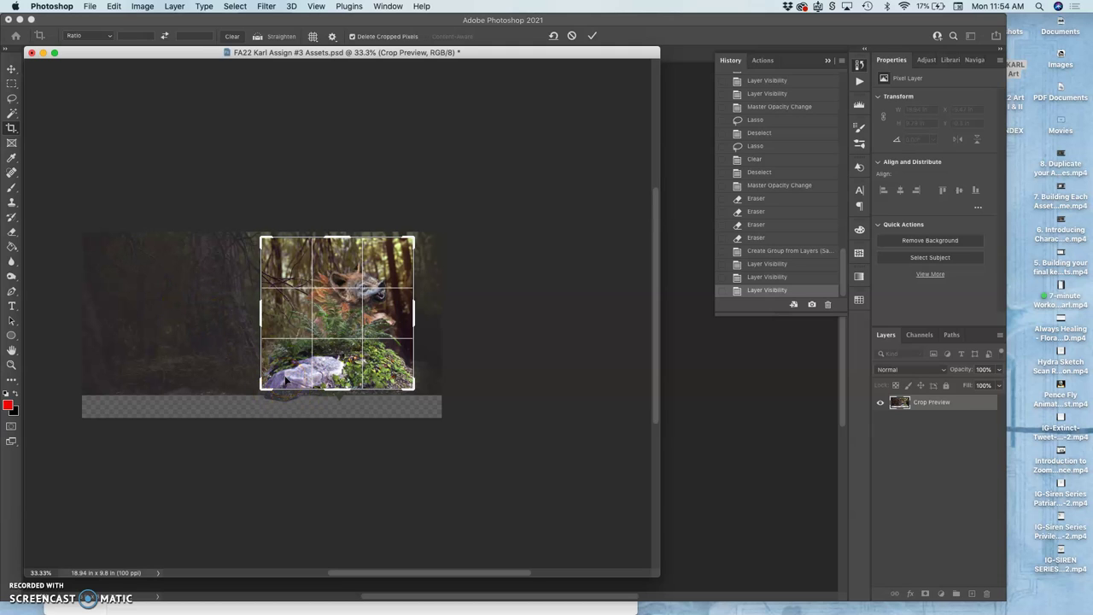
{"action": "double_click", "coordinate": [287, 381]}
{"action": "left_click_drag", "start_coordinate": [288, 379], "coordinate": [317, 377]}
{"action": "scroll", "coordinate": [888, 474], "scroll_direction": "down", "scroll_amount": 10}
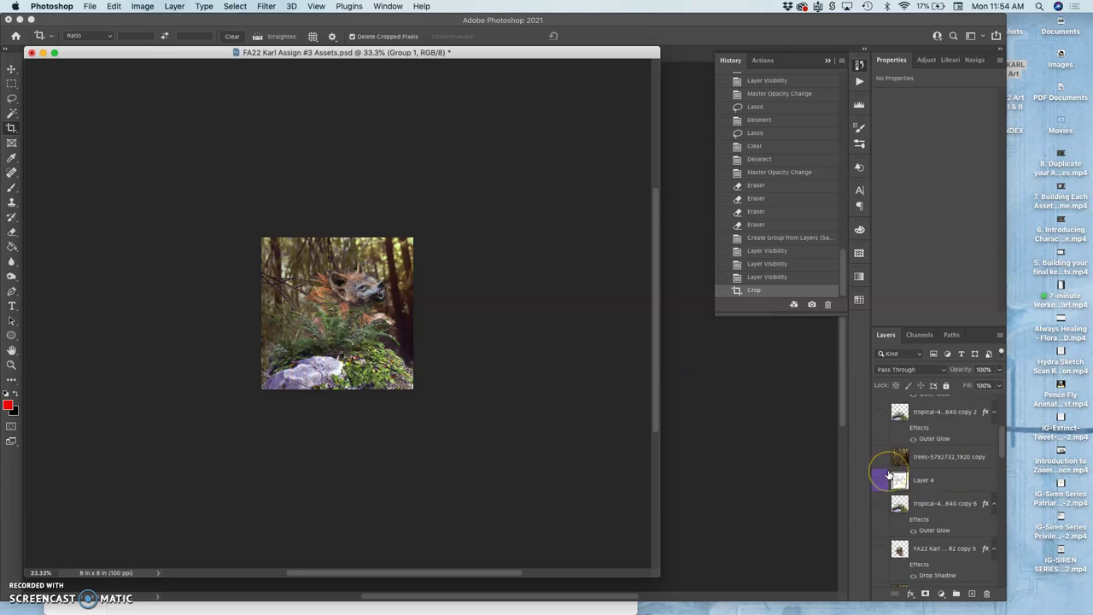
{"action": "scroll", "coordinate": [888, 474], "scroll_direction": "down", "scroll_amount": 5}
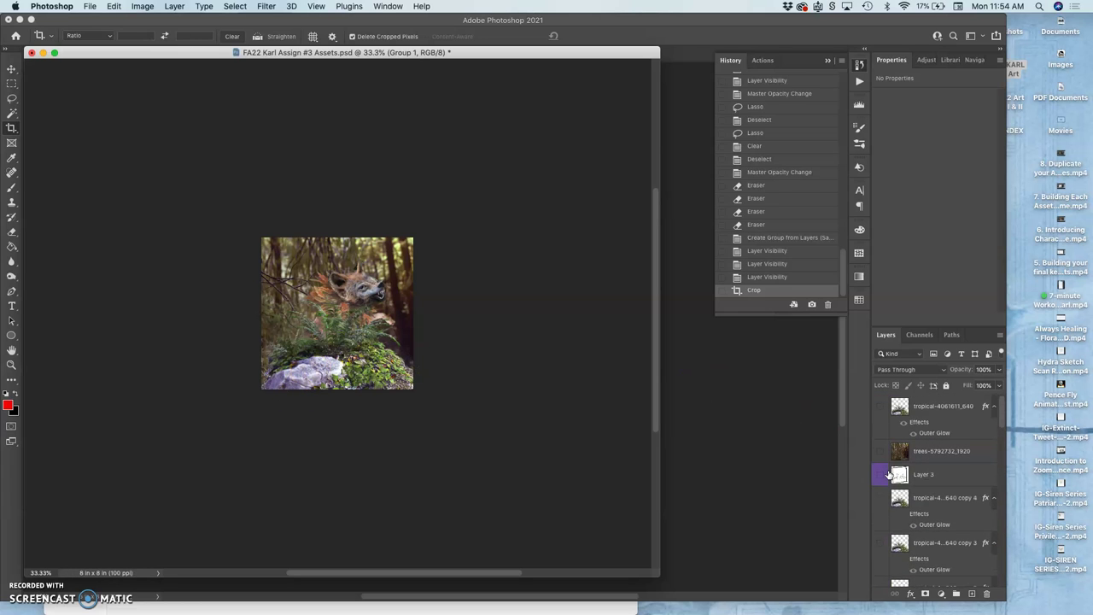
{"action": "scroll", "coordinate": [915, 466], "scroll_direction": "up", "scroll_amount": 5}
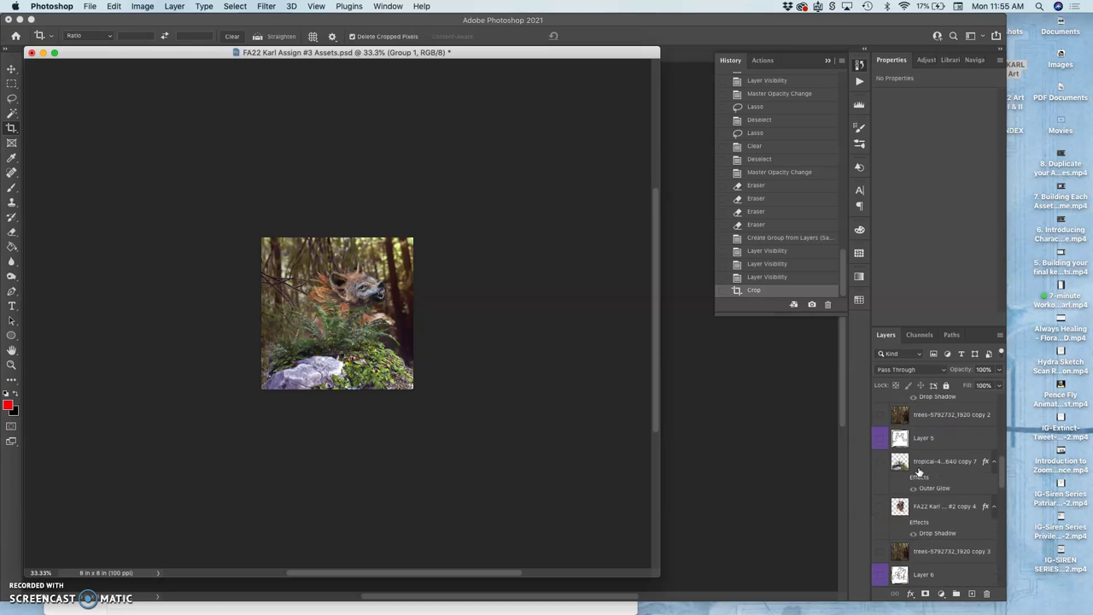
{"action": "scroll", "coordinate": [919, 473], "scroll_direction": "up", "scroll_amount": 1}
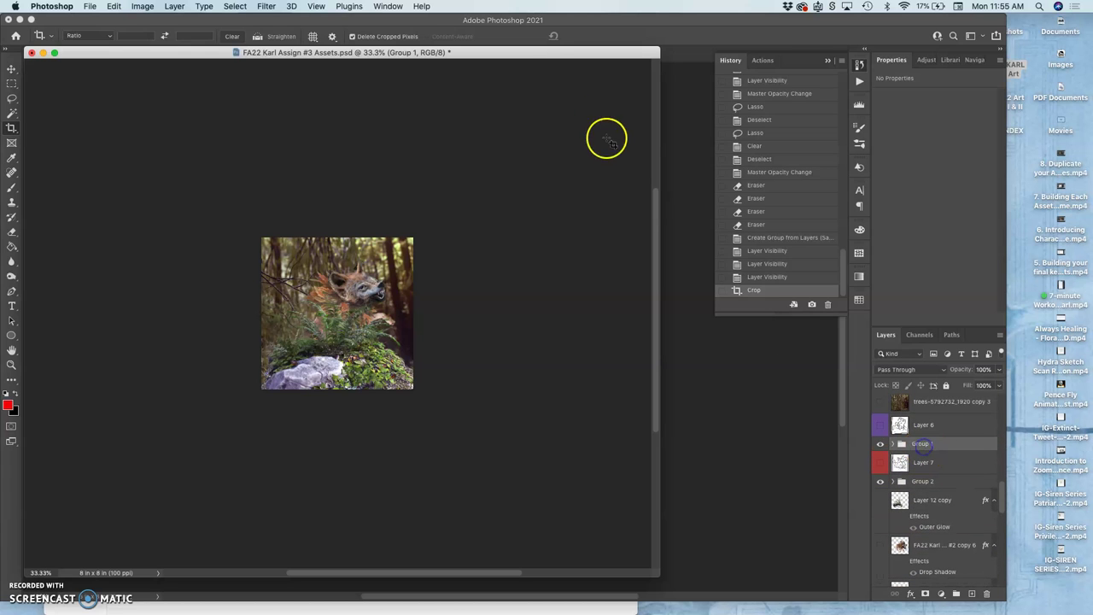
Step: Copy Group 1 from Assets into the STAGE copy and align it with the canvas edges
{"action": "left_click_drag", "start_coordinate": [542, 53], "coordinate": [352, 234]}
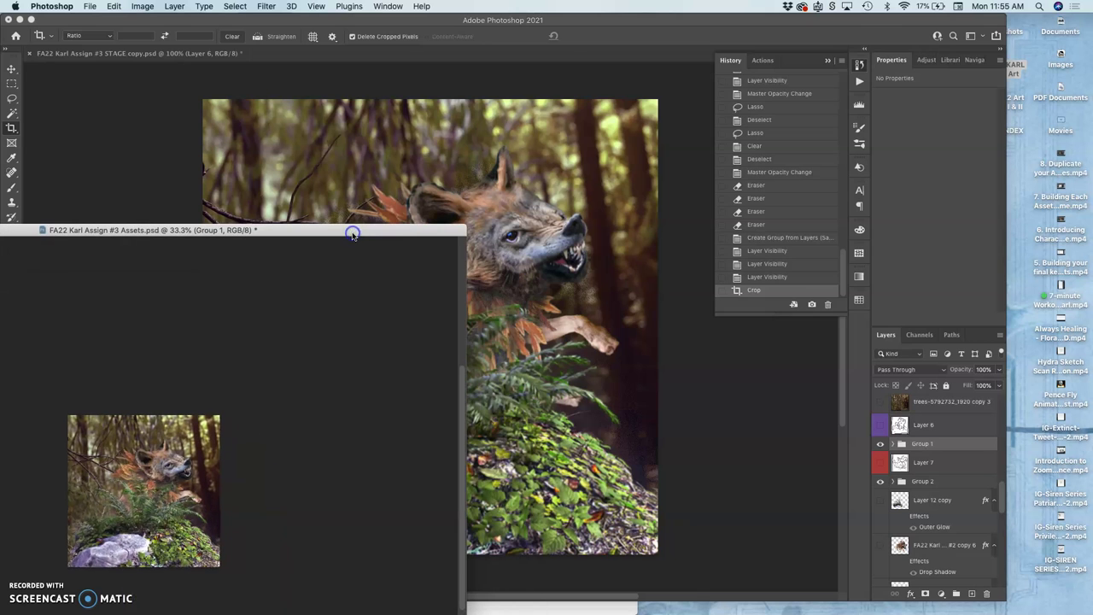
{"action": "left_click_drag", "start_coordinate": [929, 445], "coordinate": [586, 357]}
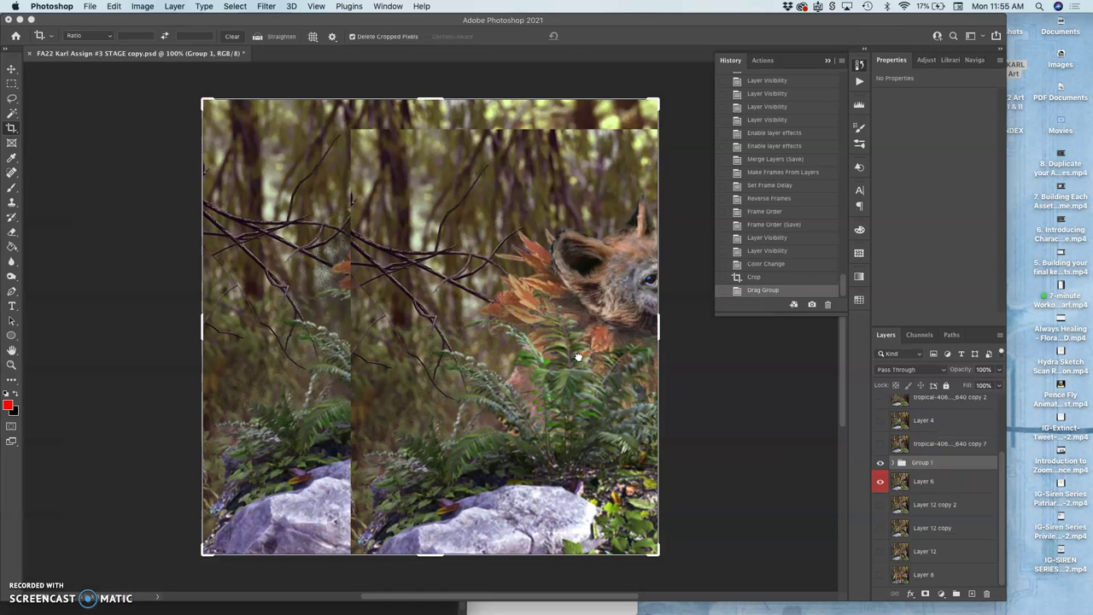
{"action": "left_click", "coordinate": [11, 69]}
{"action": "left_click_drag", "start_coordinate": [560, 339], "coordinate": [427, 314]}
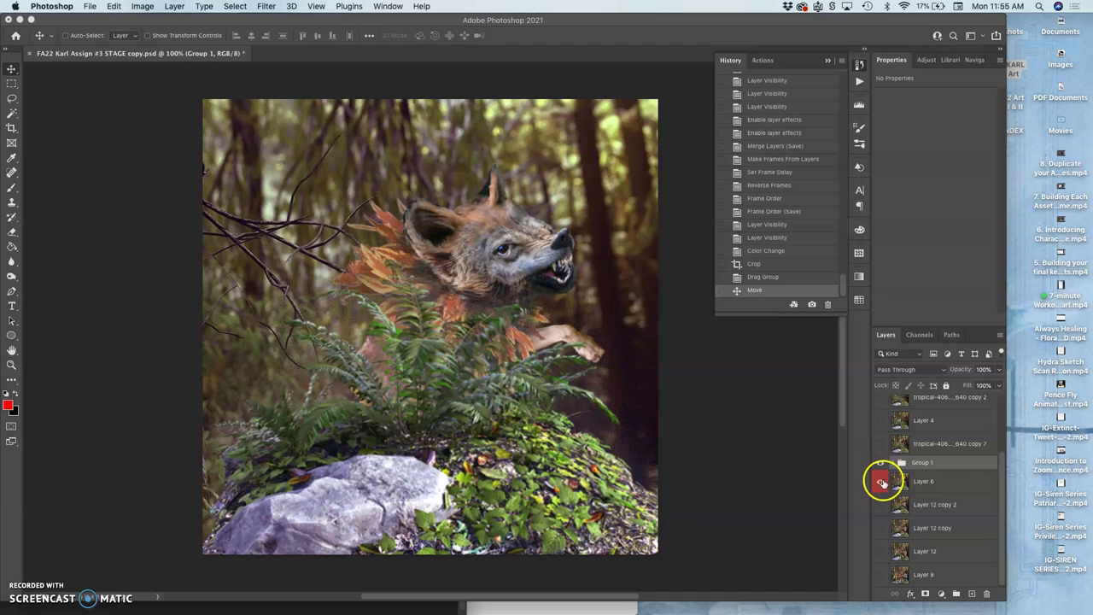
Step: Delete Layer 6, then compare wolf poses by toggling layers, ending on the snarling pose
{"action": "left_click", "coordinate": [939, 482]}
{"action": "left_click_drag", "start_coordinate": [939, 482], "coordinate": [988, 592]}
{"action": "left_click", "coordinate": [881, 486]}
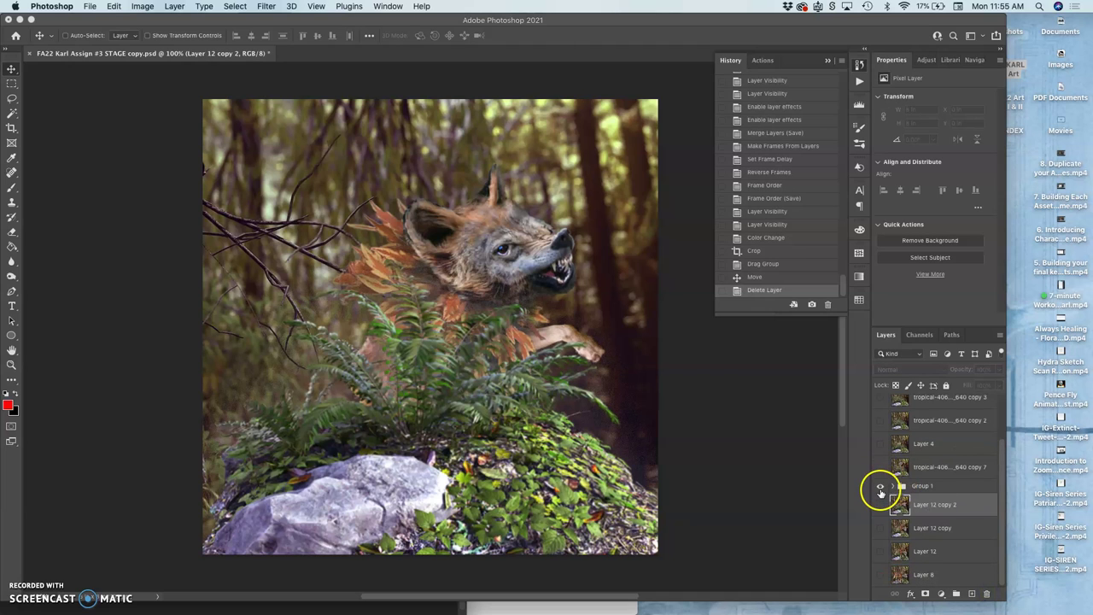
{"action": "left_click", "coordinate": [881, 486]}
{"action": "left_click", "coordinate": [882, 467]}
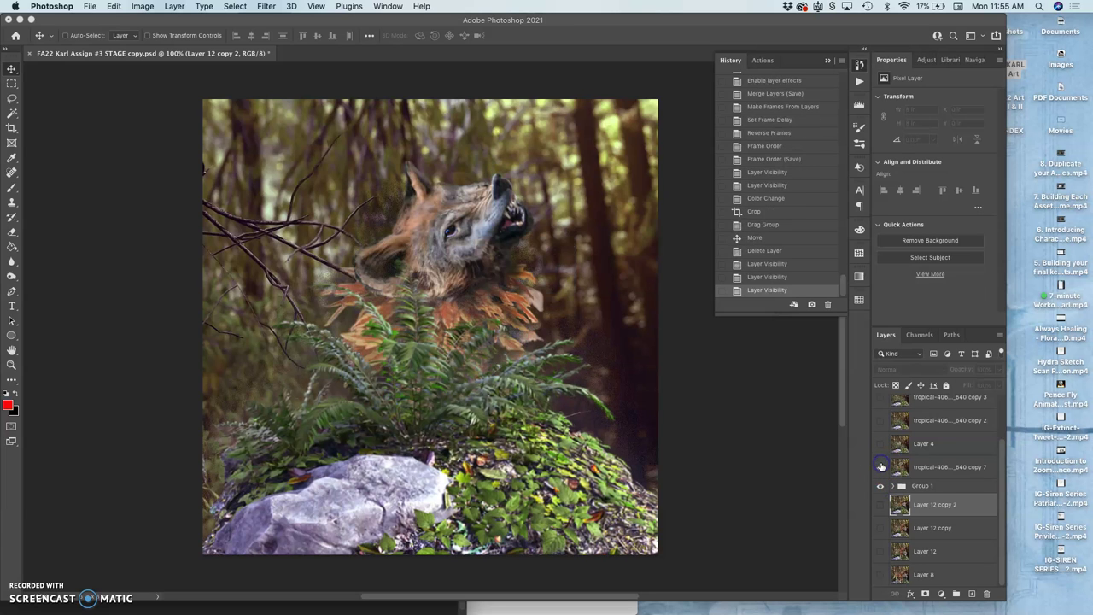
{"action": "left_click", "coordinate": [881, 466]}
{"action": "left_click", "coordinate": [880, 504]}
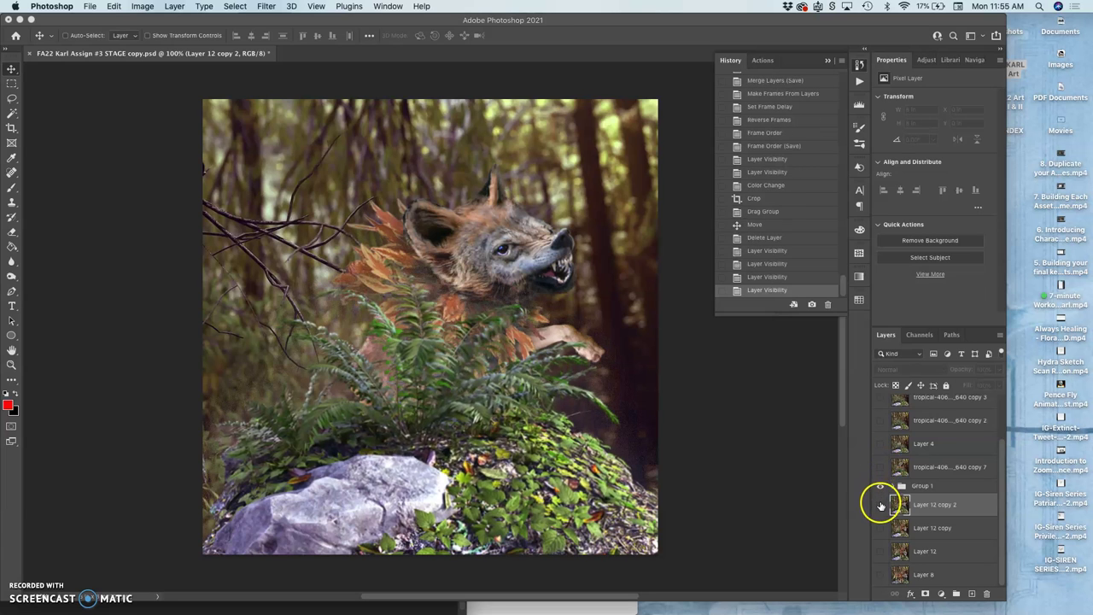
{"action": "left_click", "coordinate": [880, 500]}
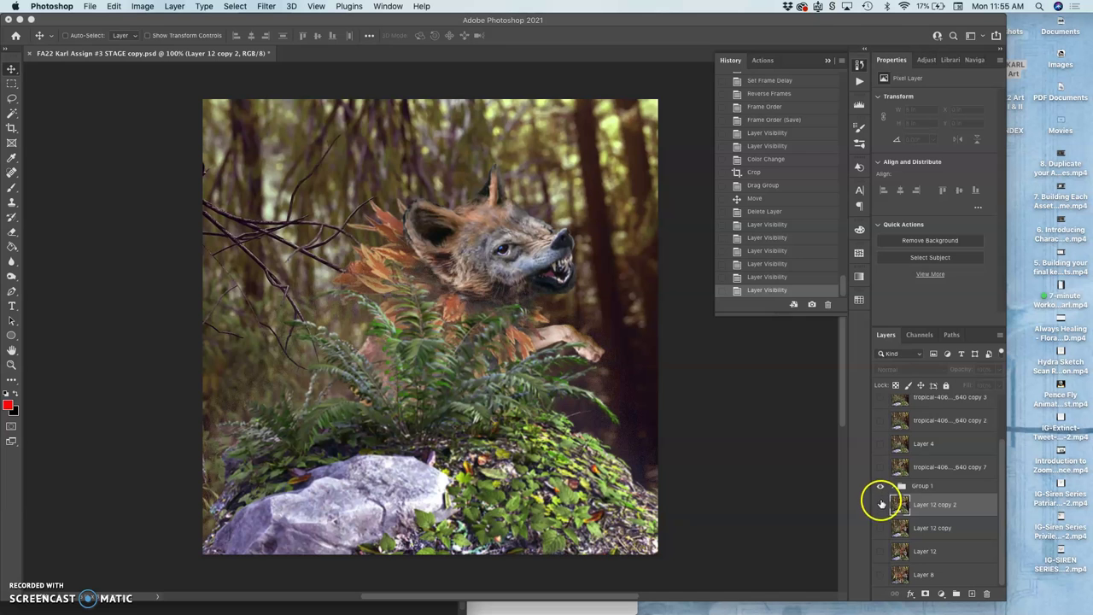
{"action": "left_click", "coordinate": [881, 486]}
{"action": "left_click", "coordinate": [880, 504]}
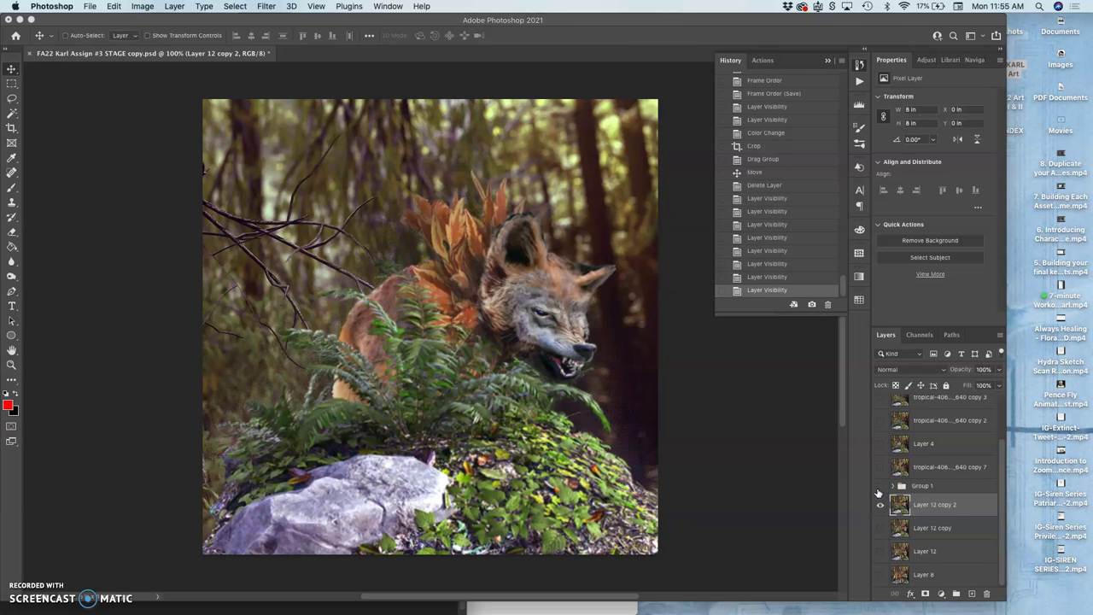
{"action": "left_click", "coordinate": [879, 488]}
{"action": "left_click", "coordinate": [879, 488]}
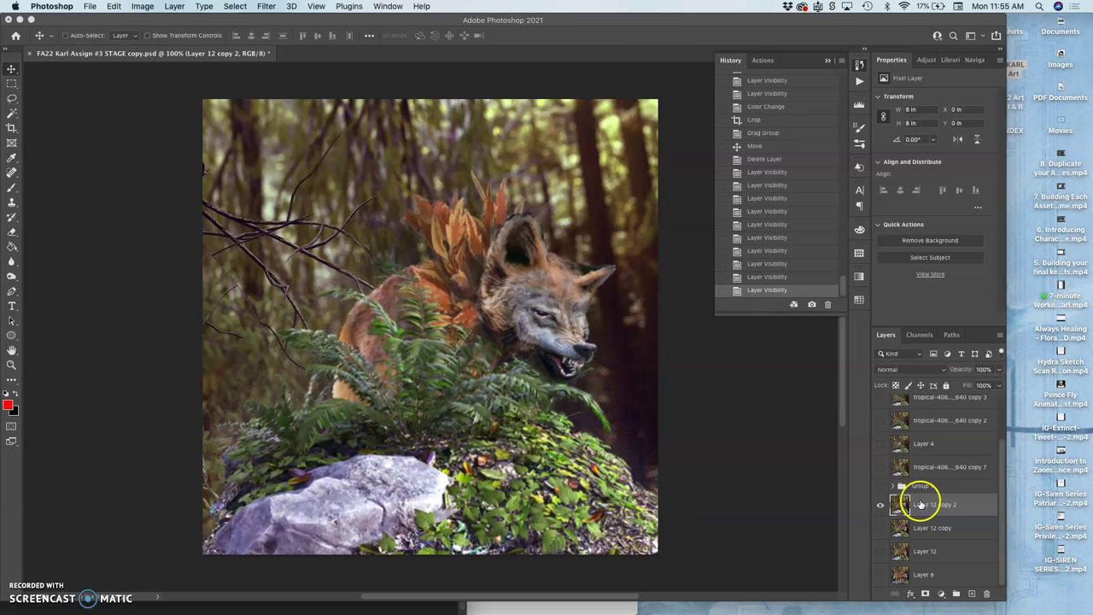
Step: Give Layer 12 copy 2 a red colour label
{"action": "right_click", "coordinate": [880, 503]}
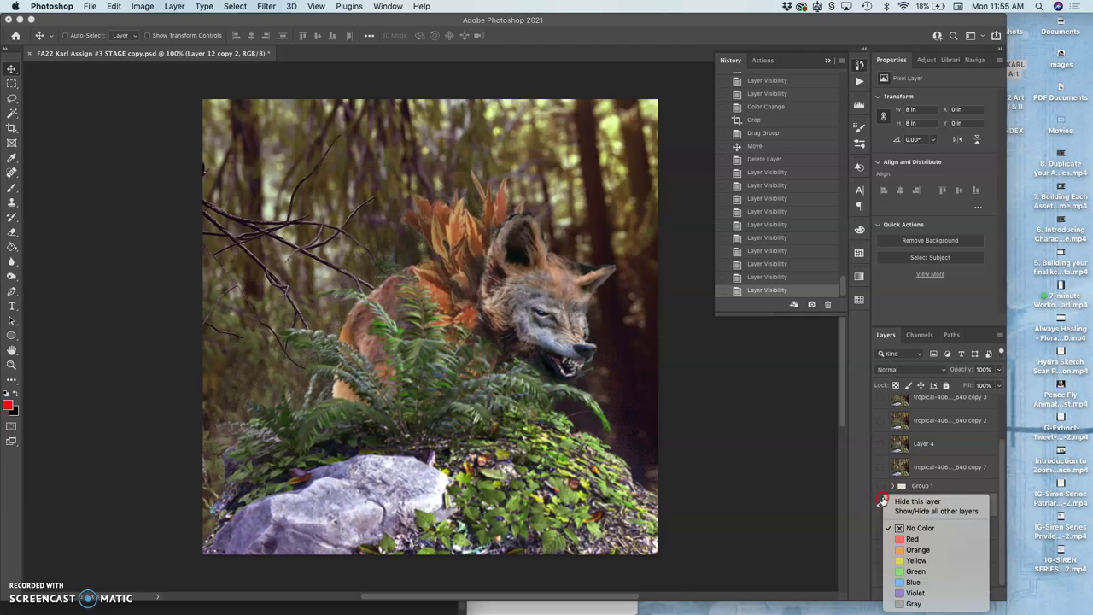
{"action": "left_click", "coordinate": [898, 540]}
{"action": "left_click", "coordinate": [700, 329]}
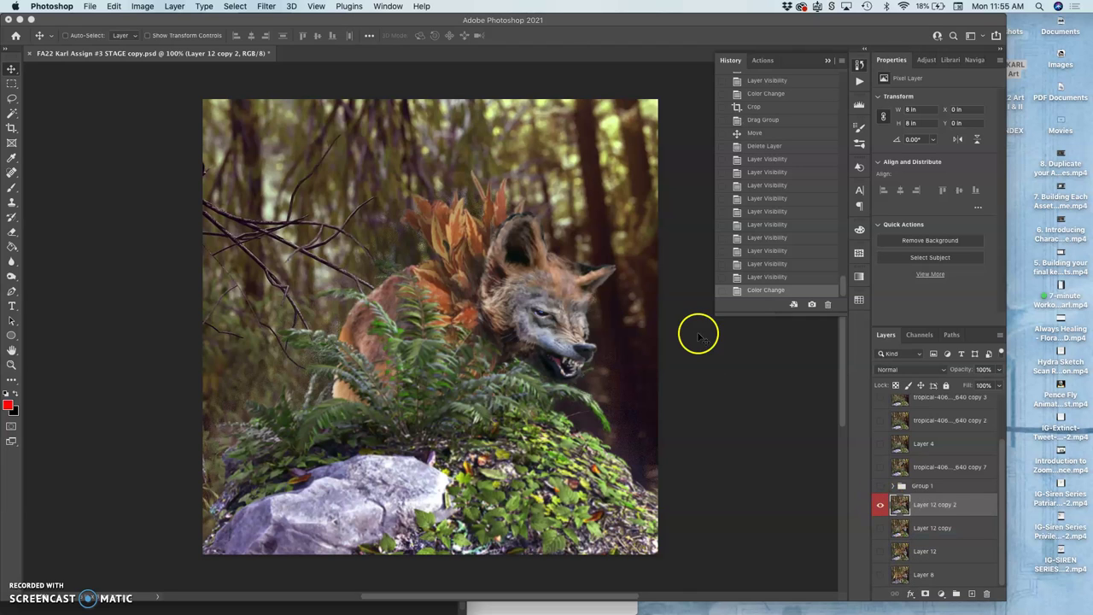
Step: Arrange the floating Assets window at the top of the screen and zoom it to 66.7%
{"action": "left_click_drag", "start_coordinate": [519, 20], "coordinate": [633, 20]}
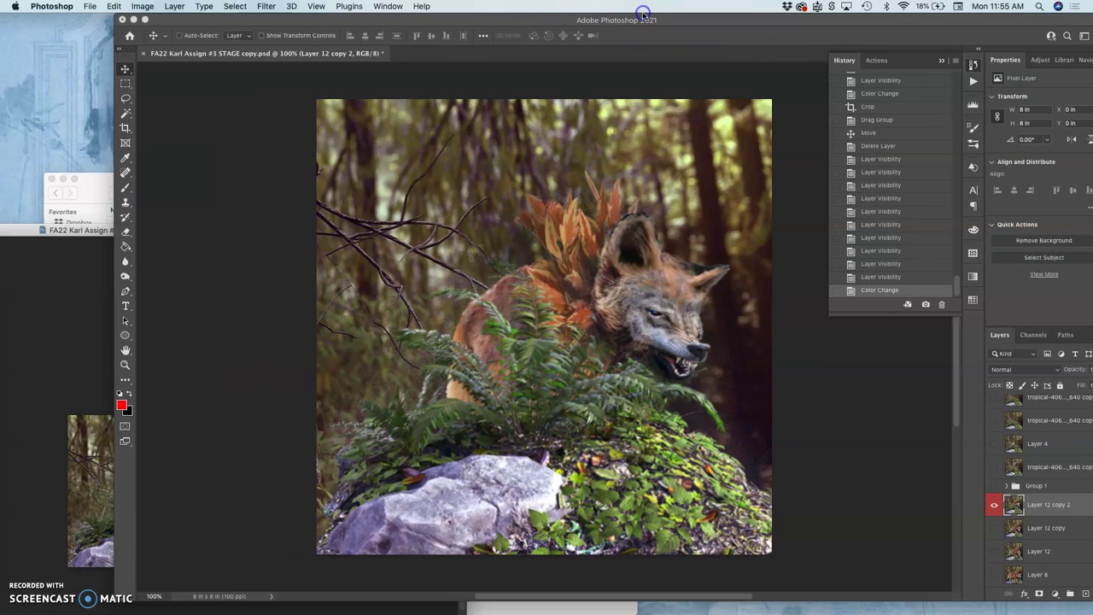
{"action": "left_click", "coordinate": [67, 327]}
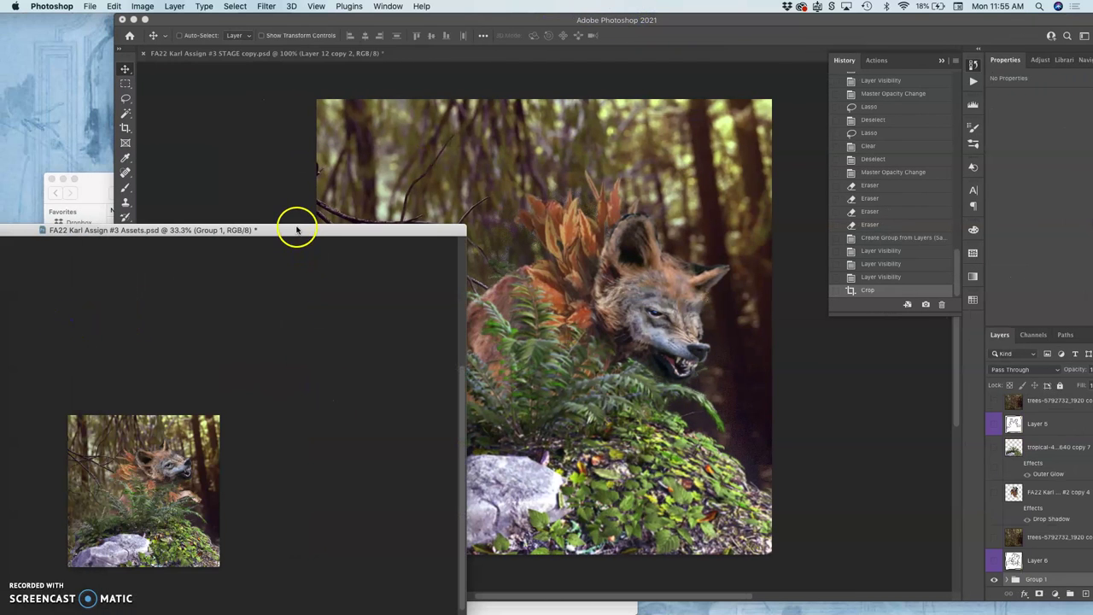
{"action": "left_click_drag", "start_coordinate": [296, 229], "coordinate": [454, 37]}
{"action": "double_click", "coordinate": [456, 39]}
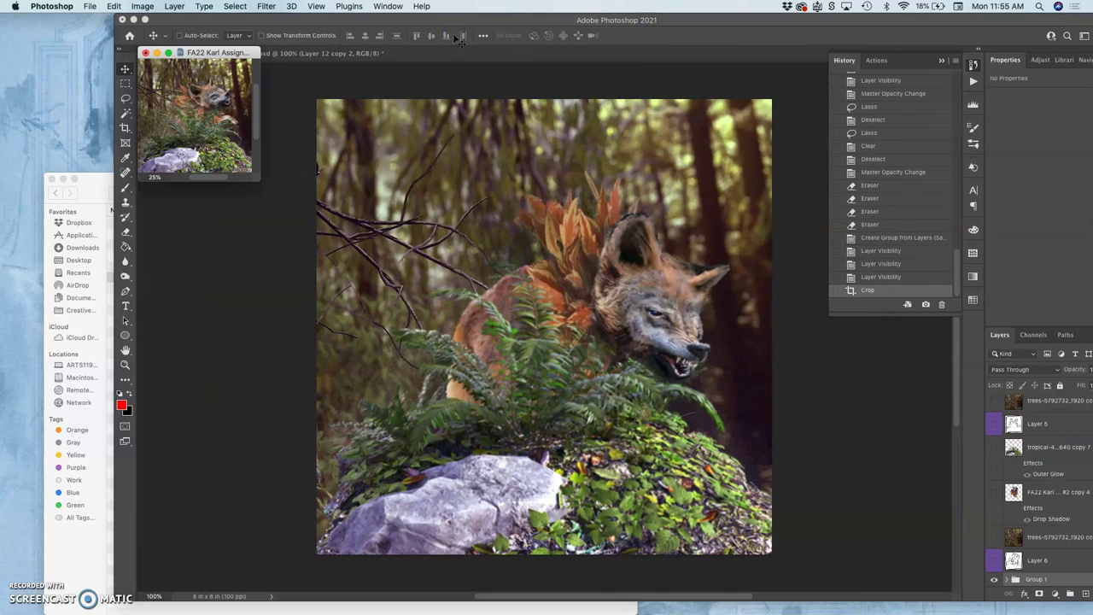
{"action": "key", "text": "super+equal"}
{"action": "key", "text": "super+equal"}
{"action": "key", "text": "super+equal"}
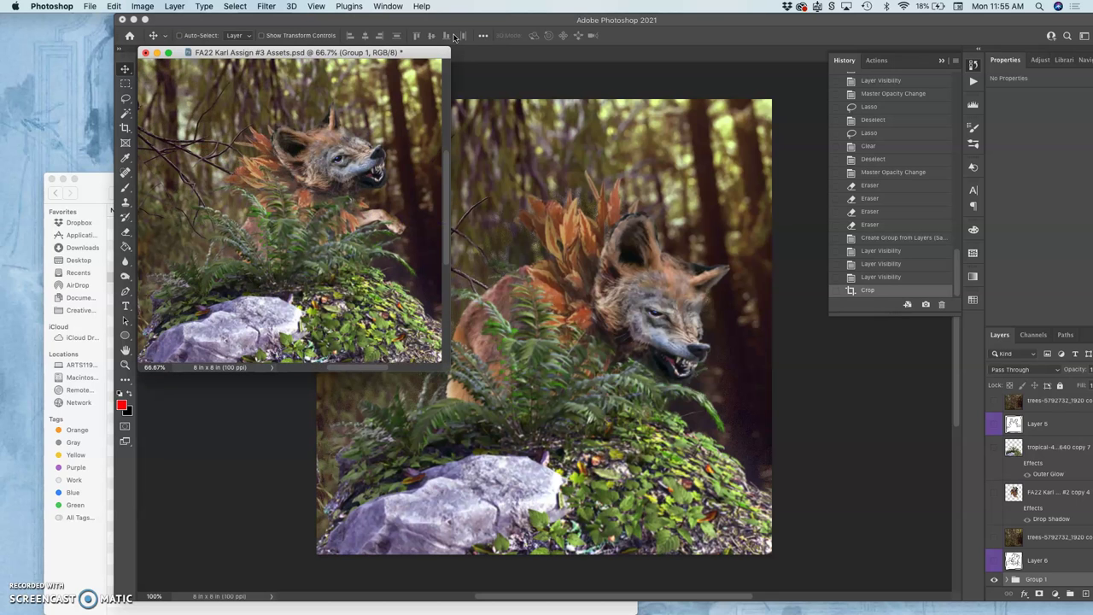
{"action": "scroll", "coordinate": [1054, 483], "scroll_direction": "down", "scroll_amount": 3}
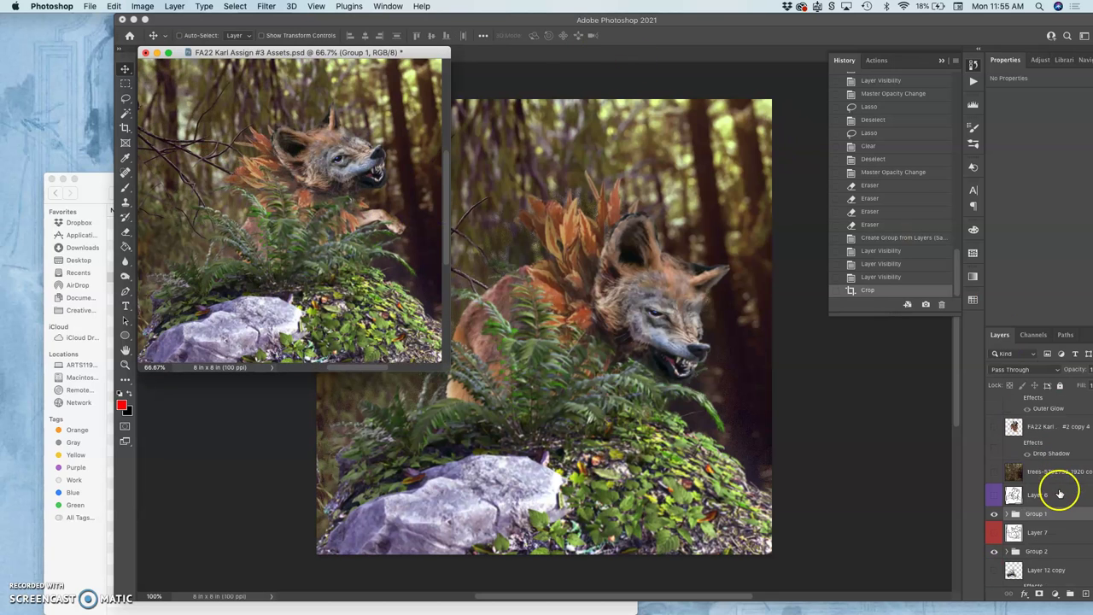
Step: Copy Group 2 into the STAGE copy, align it with the canvas, and hide Layer 12 copy 2
{"action": "left_click", "coordinate": [1034, 551]}
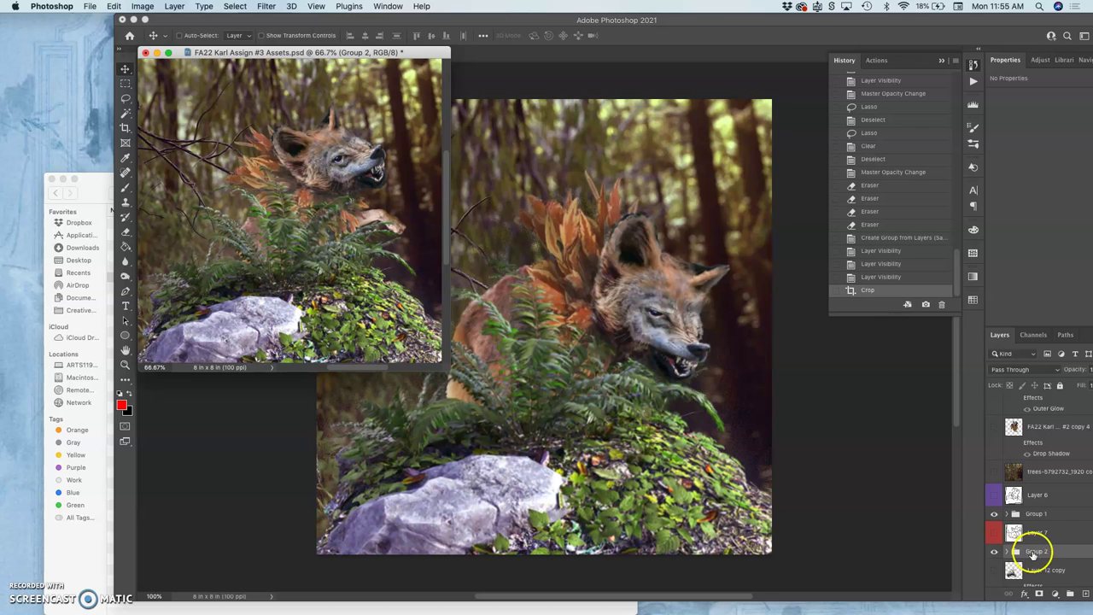
{"action": "left_click", "coordinate": [994, 513]}
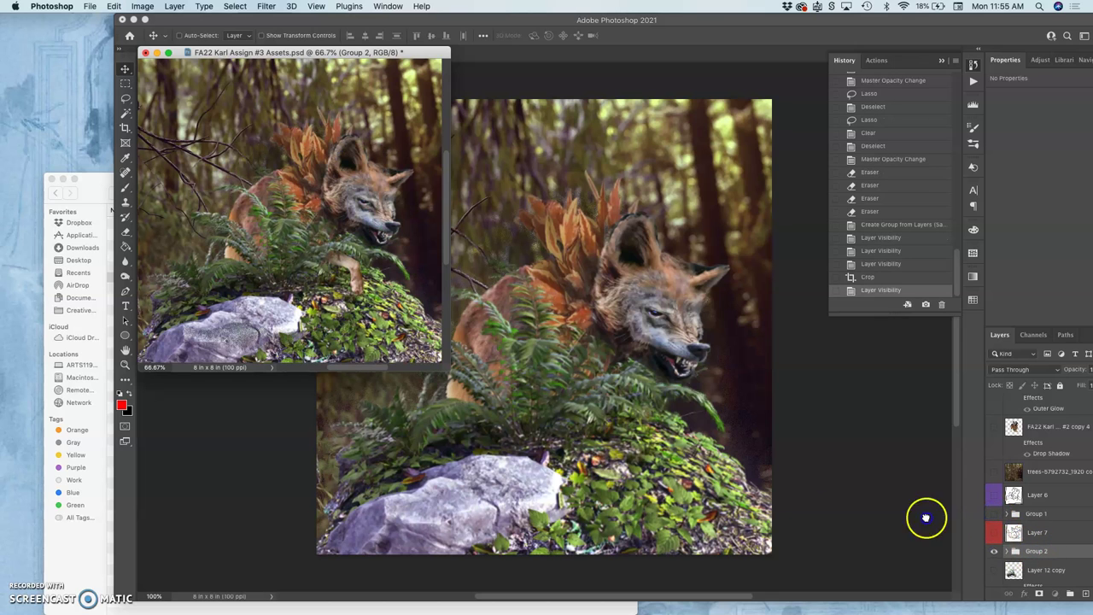
{"action": "left_click_drag", "start_coordinate": [926, 518], "coordinate": [625, 381]}
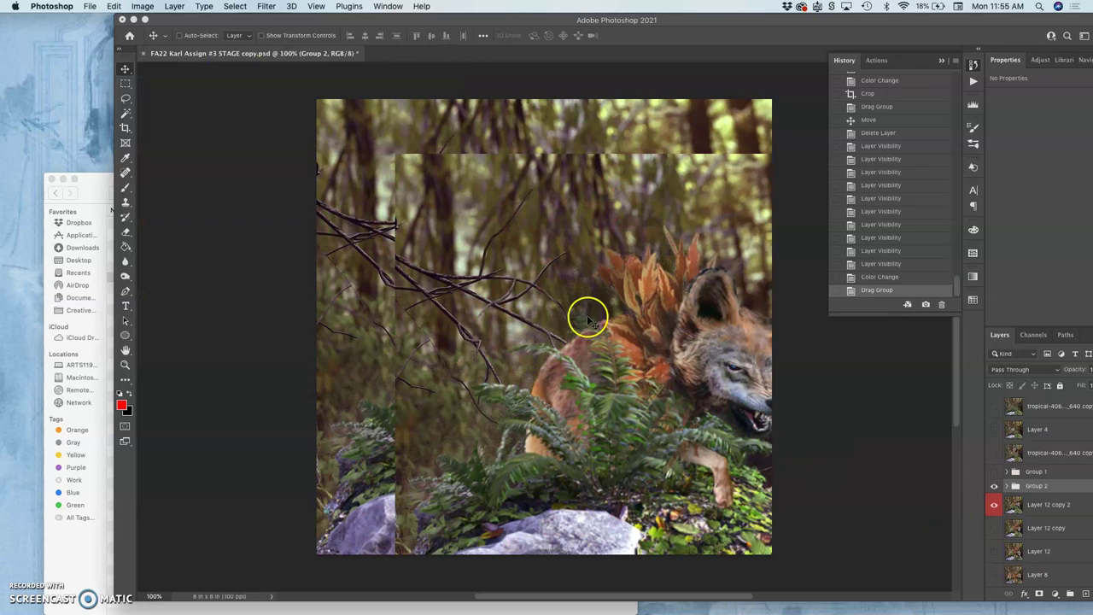
{"action": "left_click_drag", "start_coordinate": [582, 293], "coordinate": [509, 247]}
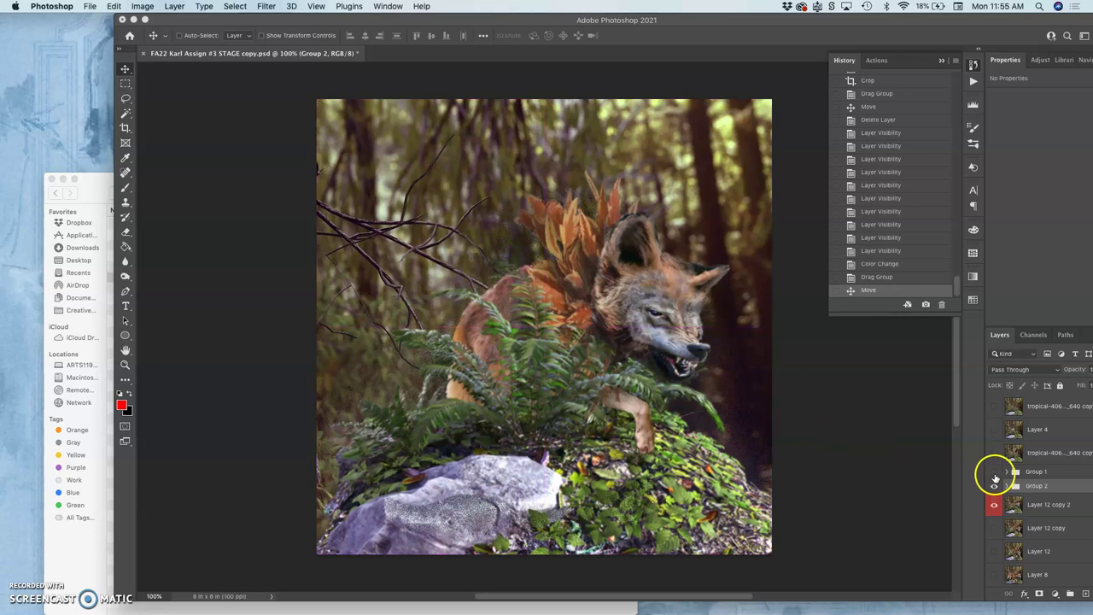
{"action": "left_click", "coordinate": [994, 478]}
{"action": "left_click", "coordinate": [994, 478]}
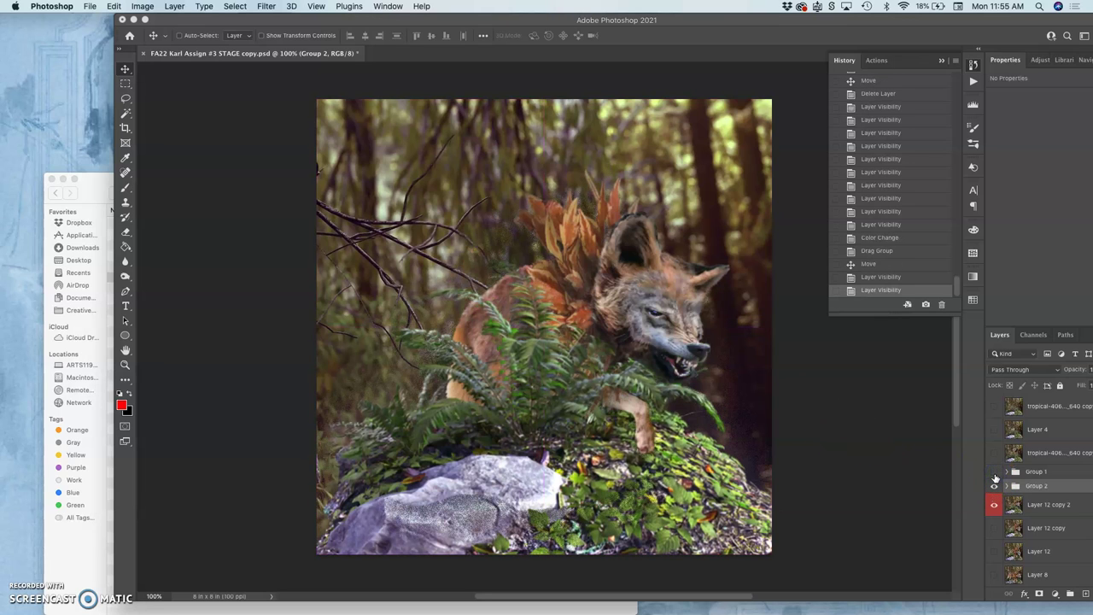
{"action": "left_click", "coordinate": [994, 505]}
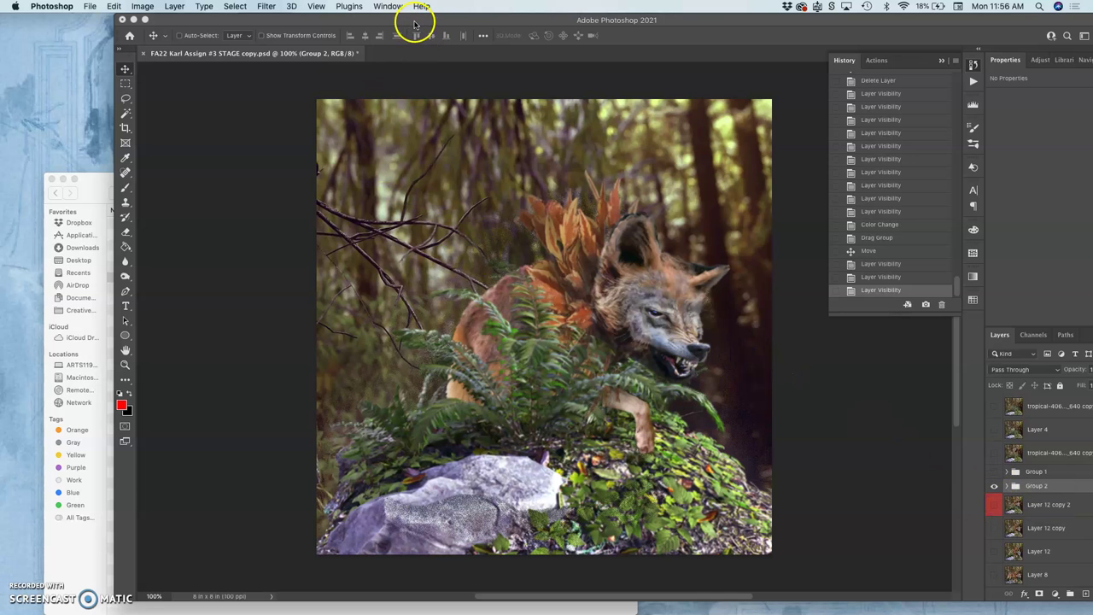
Step: Dock the Assets document as a tab beside the STAGE copy and maximize the window
{"action": "left_click_drag", "start_coordinate": [414, 26], "coordinate": [357, 335]}
{"action": "left_click", "coordinate": [335, 55]}
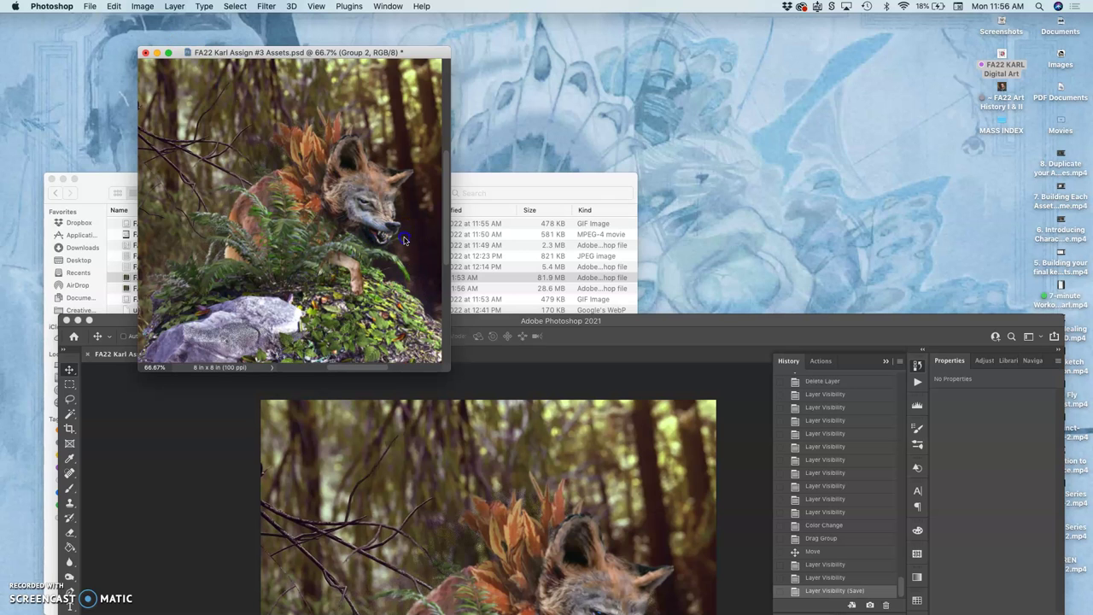
{"action": "left_click_drag", "start_coordinate": [306, 55], "coordinate": [422, 359]}
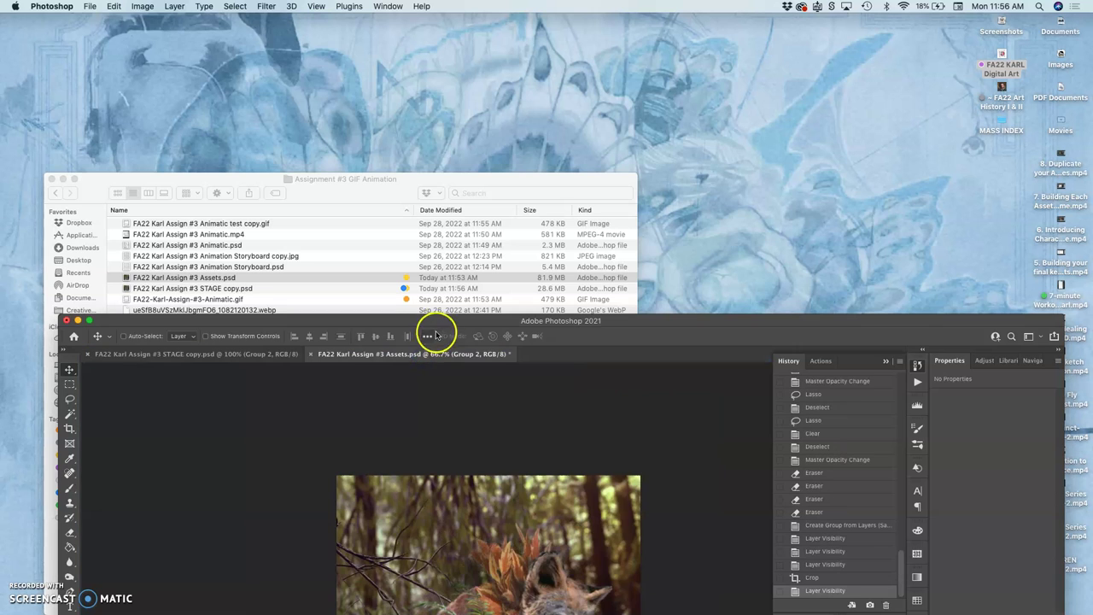
{"action": "double_click", "coordinate": [435, 314]}
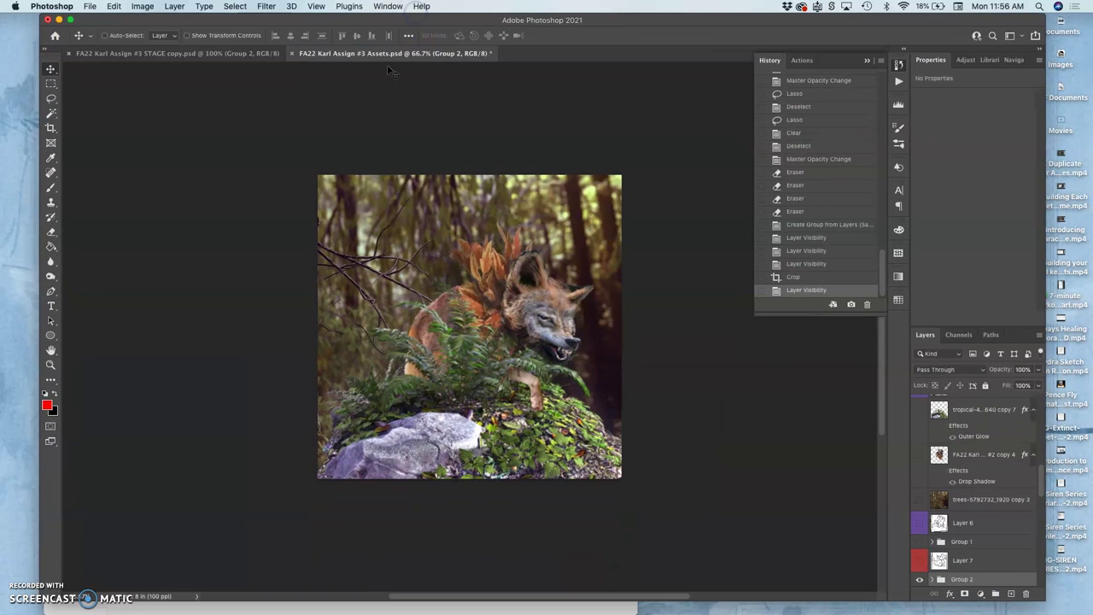
Step: In the STAGE copy, delete Layer 12 copy 2, show Group 1, and display the Timeline panel
{"action": "left_click", "coordinate": [189, 53]}
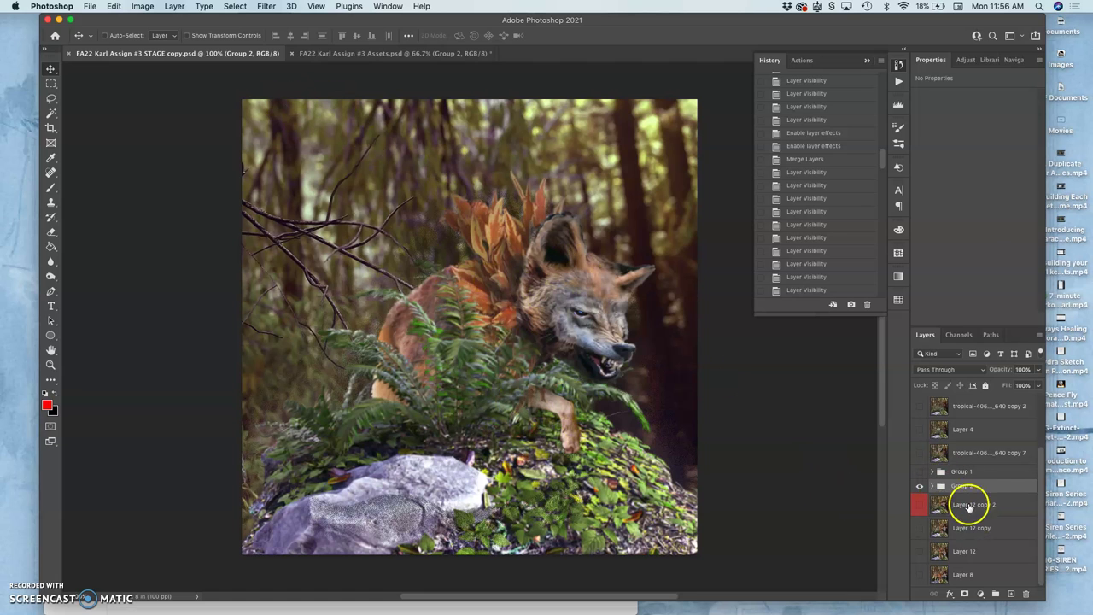
{"action": "left_click_drag", "start_coordinate": [968, 506], "coordinate": [1030, 594]}
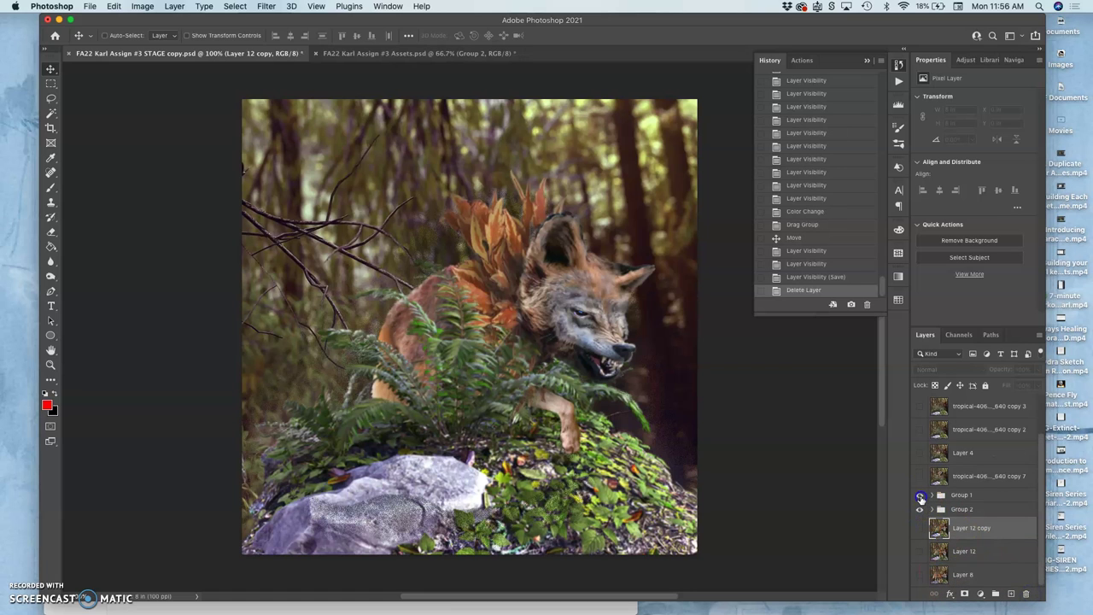
{"action": "left_click", "coordinate": [921, 497]}
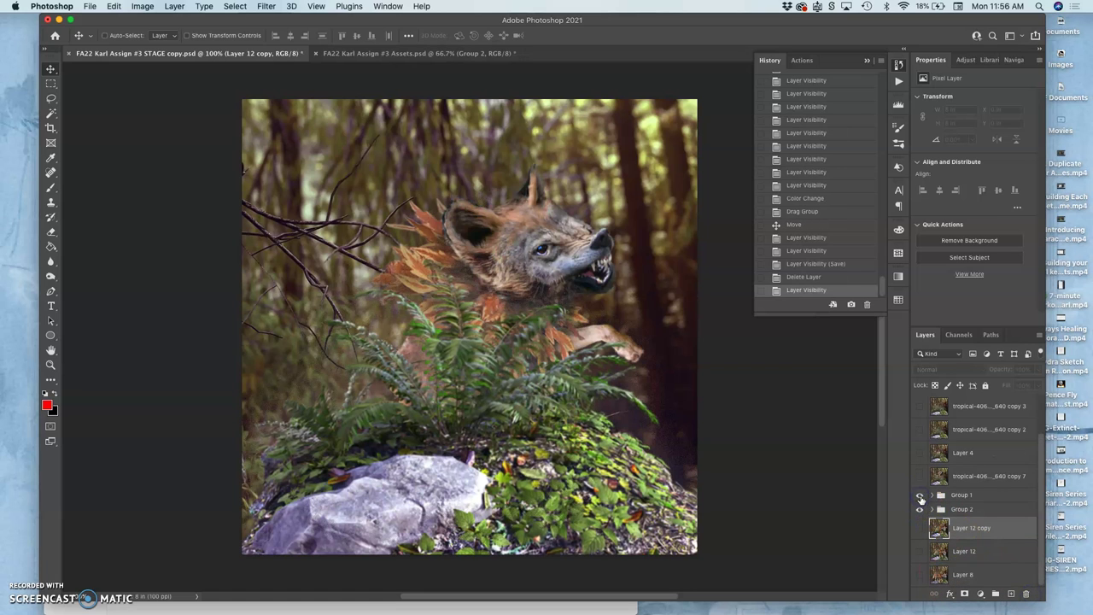
{"action": "left_click", "coordinate": [389, 6]}
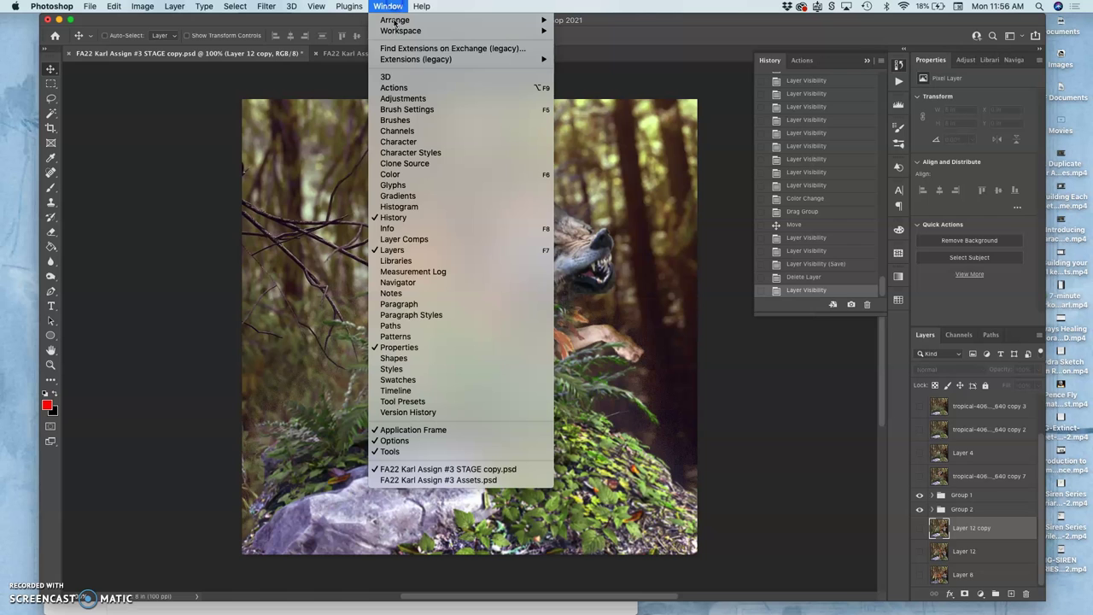
{"action": "left_click", "coordinate": [397, 391]}
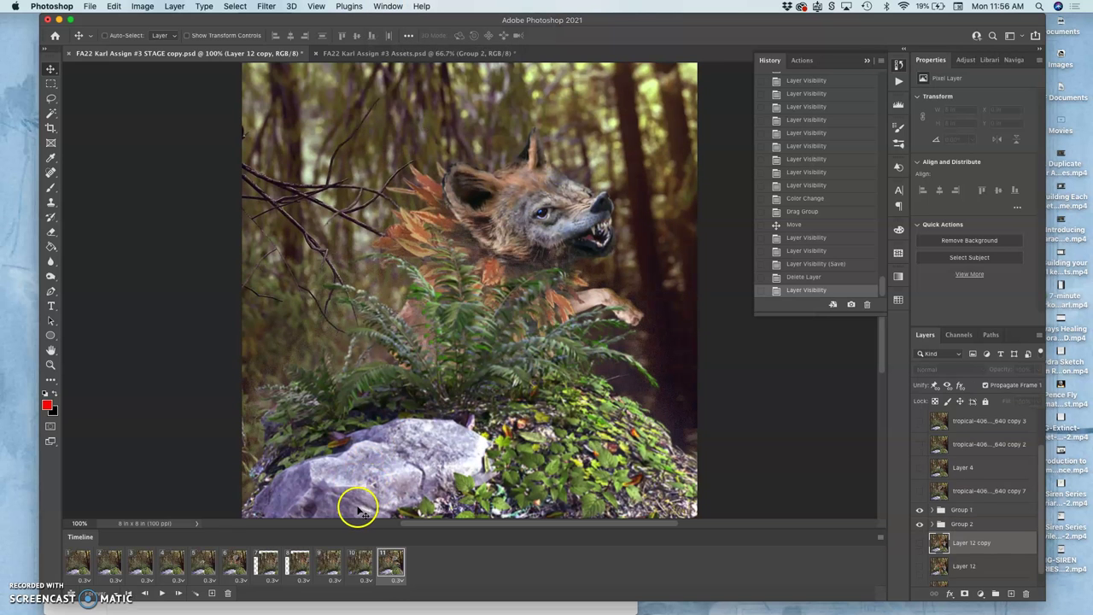